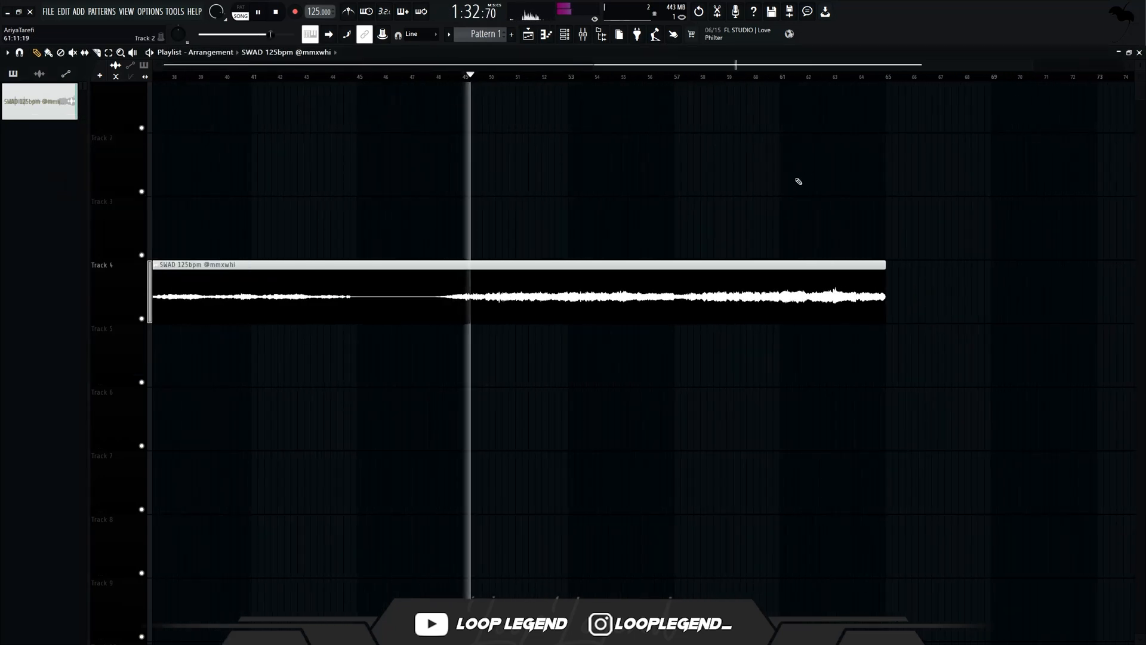
Audition the SWAD 125bpm sample on Track 4 and slice it at bars 57, 59 and 61.
scroll(617, 132, "up", 2)
left_click(544, 78)
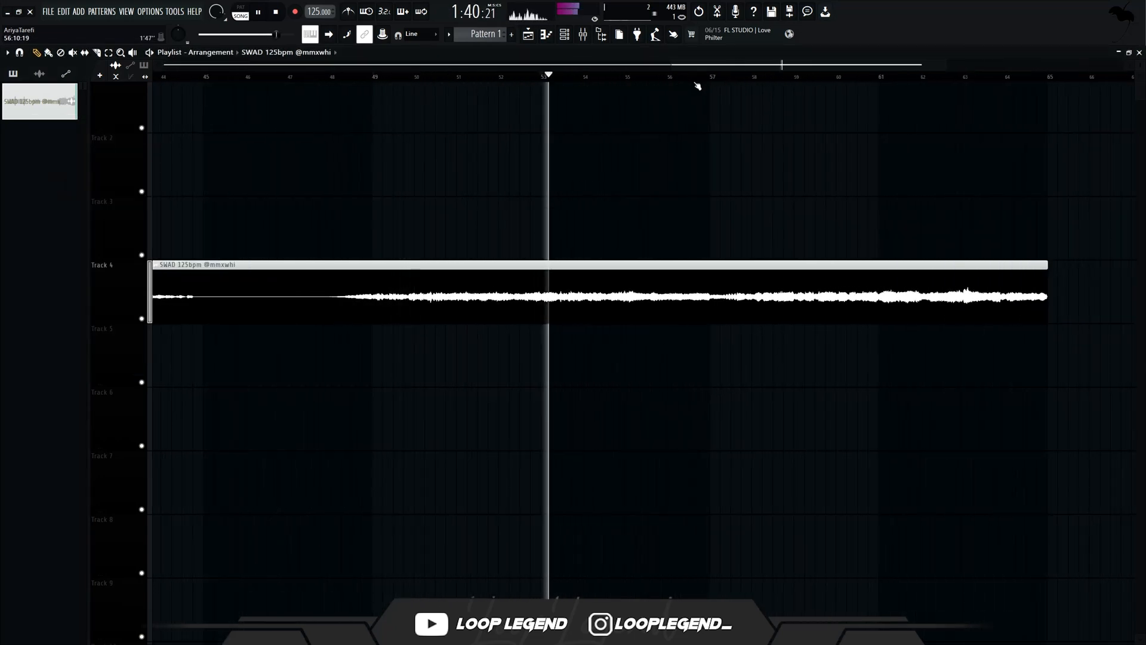
left_click(709, 79)
scroll(759, 230, "up", 3)
key("c")
left_click(657, 290)
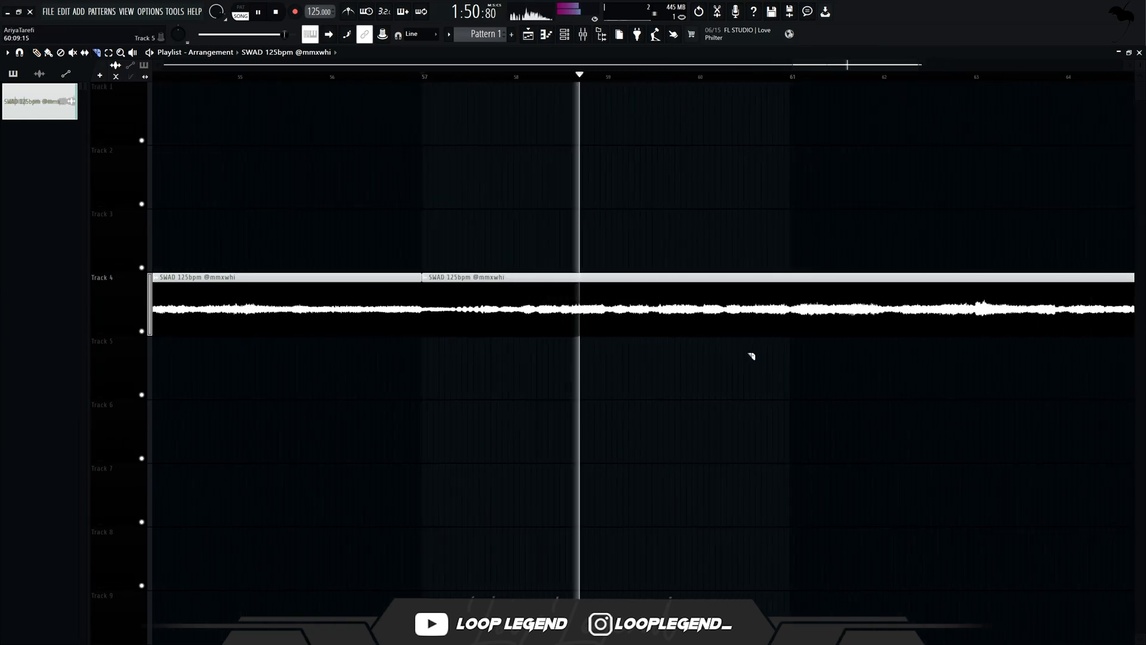
left_click(792, 301)
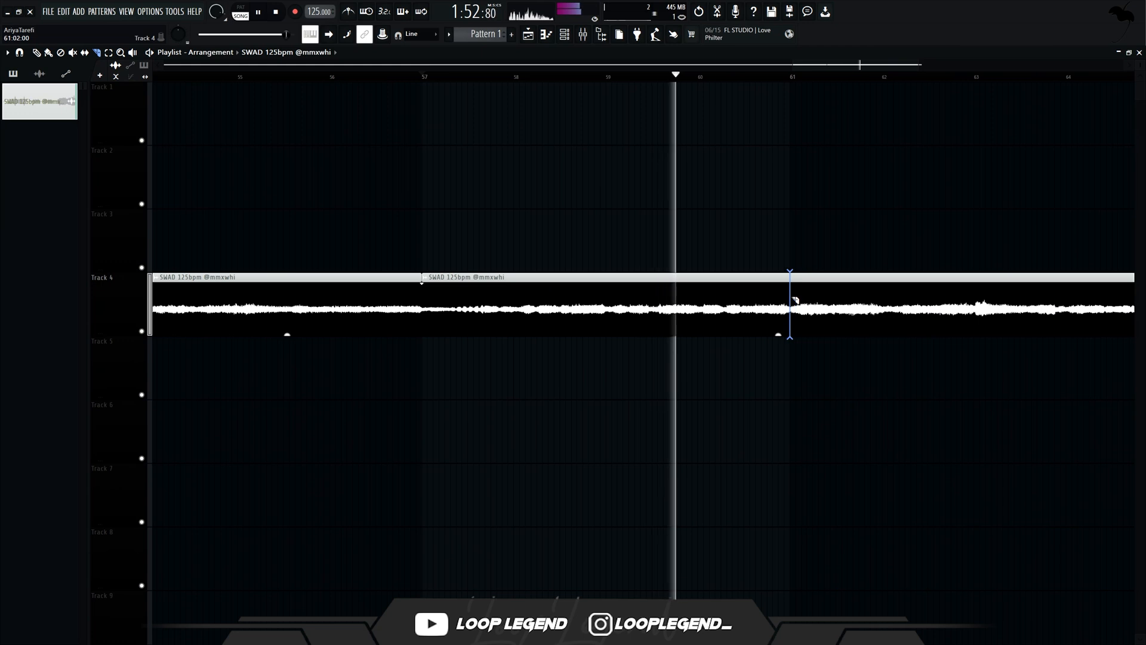
left_click_drag(601, 149, 609, 369)
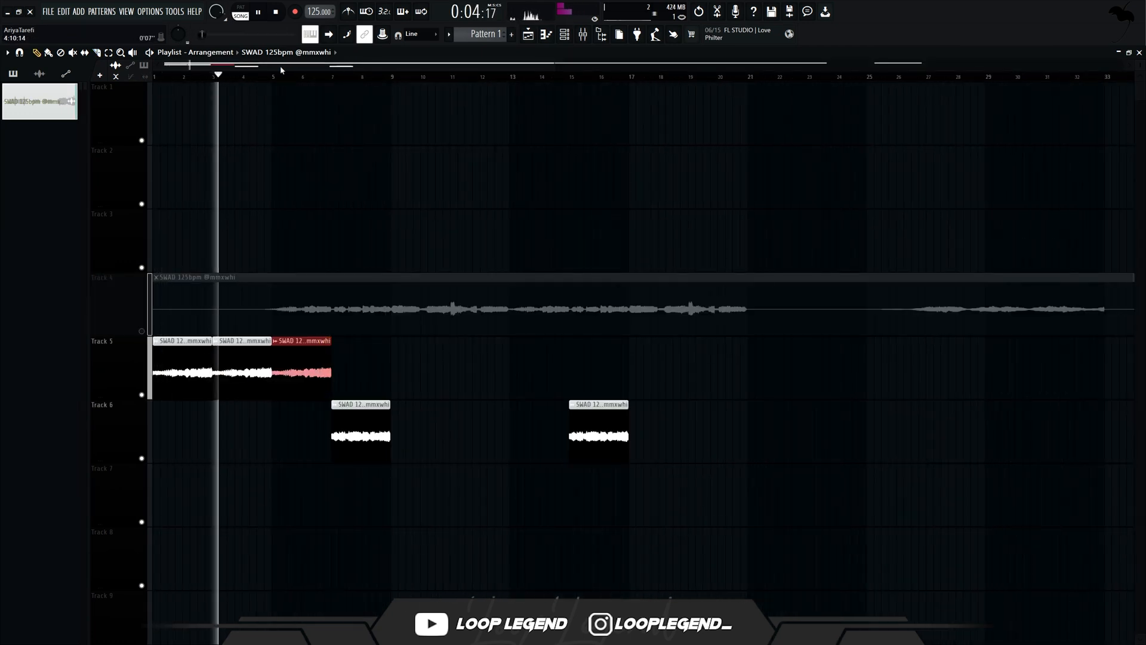
Select the chopped two-bar clips in the arrangement and duplicate them along the timeline.
scroll(257, 250, "up", 3)
scroll(348, 550, "up", 4)
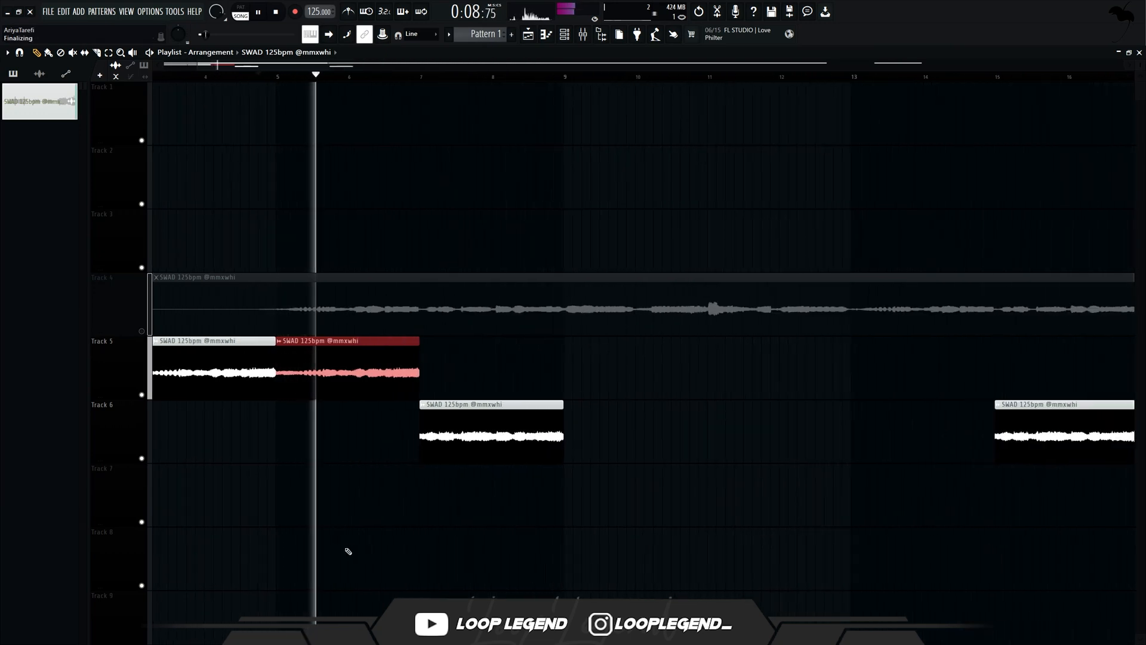
scroll(348, 550, "down", 3)
left_click(349, 551, "ctrl")
mouse_move(402, 556)
left_mouse_down()
mouse_move(424, 556)
mouse_move(394, 546)
left_mouse_up()
scroll(385, 547, "down", 3)
left_click_drag(427, 508, 187, 389)
scroll(482, 496, "down", 3)
key("ctrl+b")
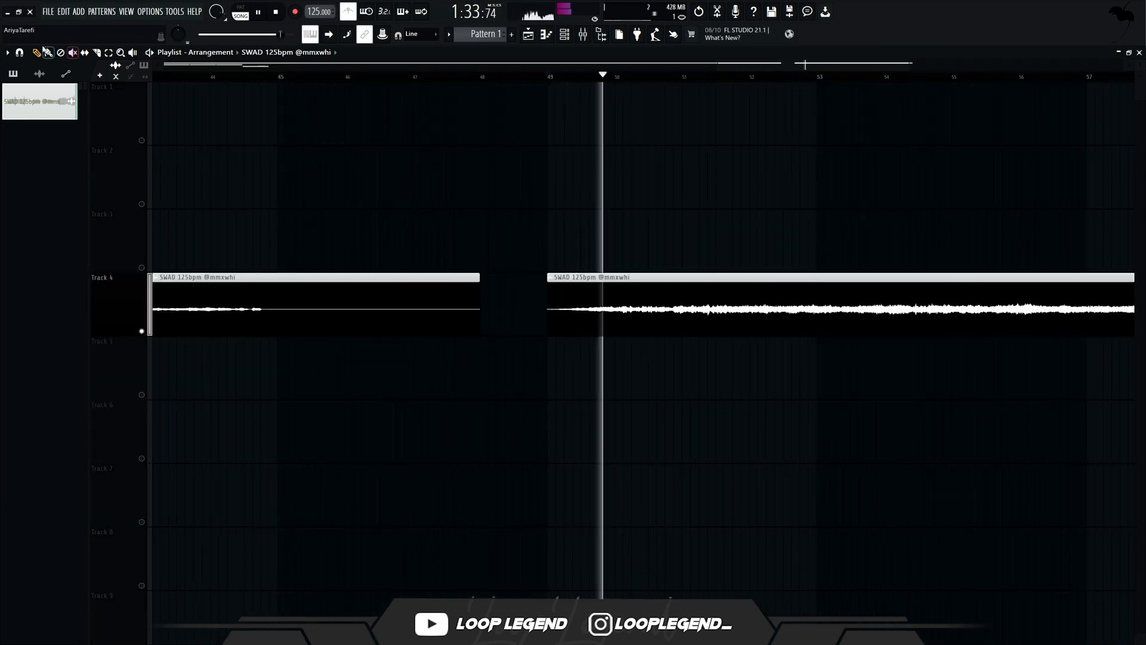
Cut the Track 4 sample from bar 49 into two two-bar clips and duplicate the pair up to bar 57.
left_click(97, 53)
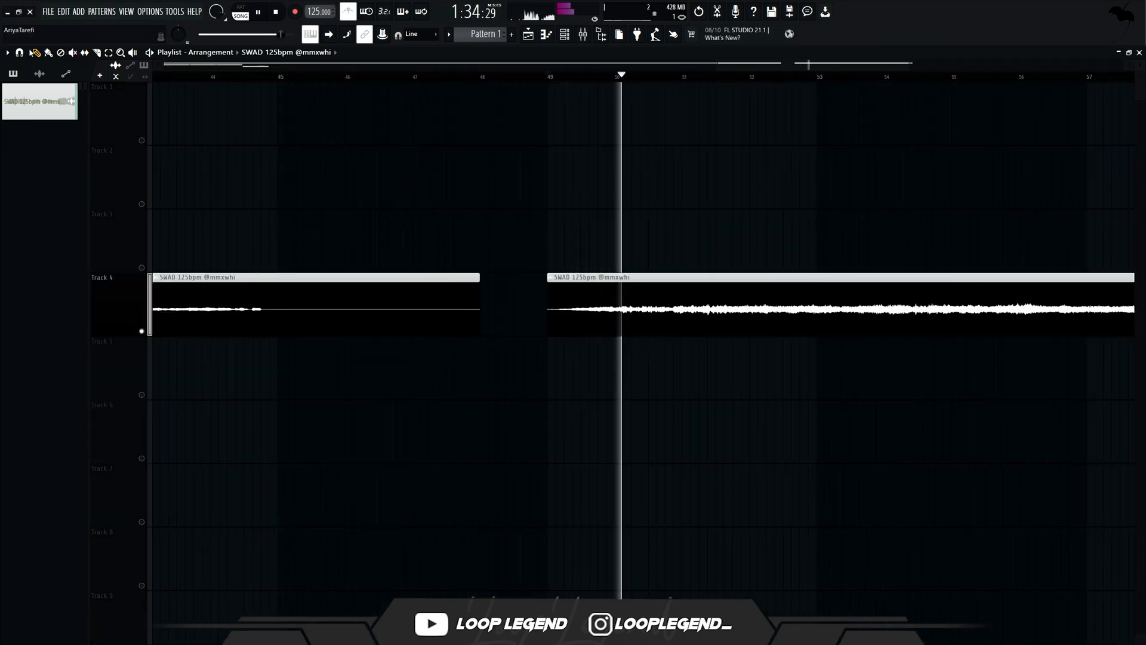
scroll(633, 306, "up", 3)
left_click_drag(742, 261, 727, 358)
scroll(737, 392, "down", 3)
left_click(841, 312)
right_click(882, 310)
left_click_drag(874, 305, 621, 345)
key("ctrl+b")
left_click(929, 392)
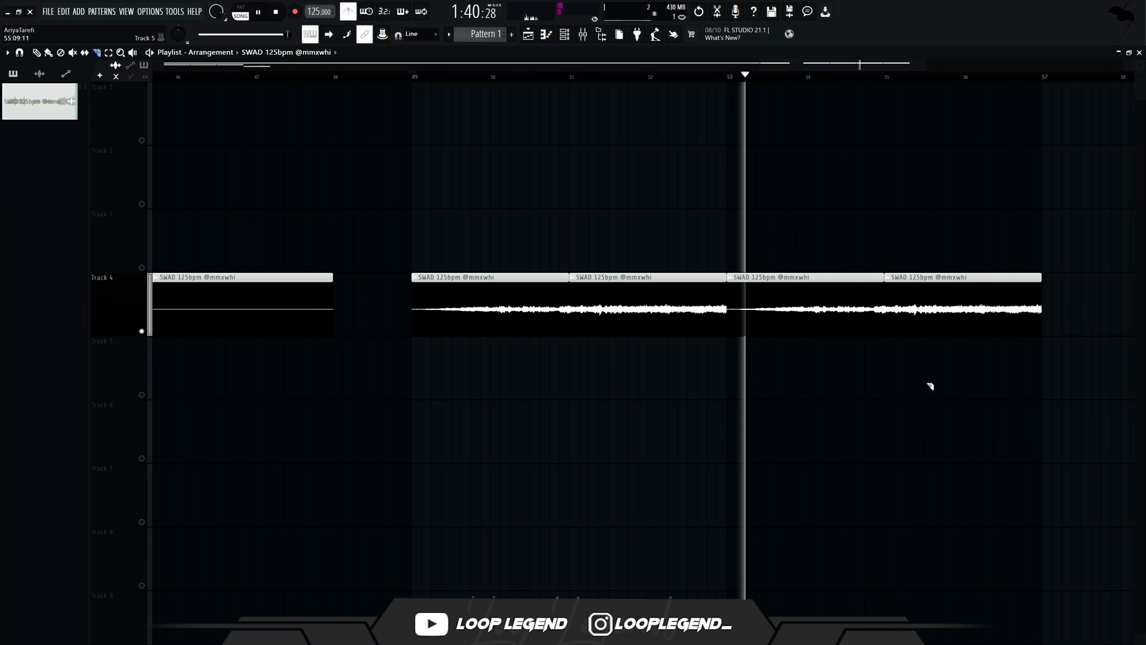
Move the duplicated two-bar clips from Track 4 to Track 7 so they end at bar 17.
double_click(798, 292)
left_click(225, 255)
left_click(615, 467, "ctrl")
scroll(614, 467, "down", 5)
left_click_drag(997, 325, 310, 541)
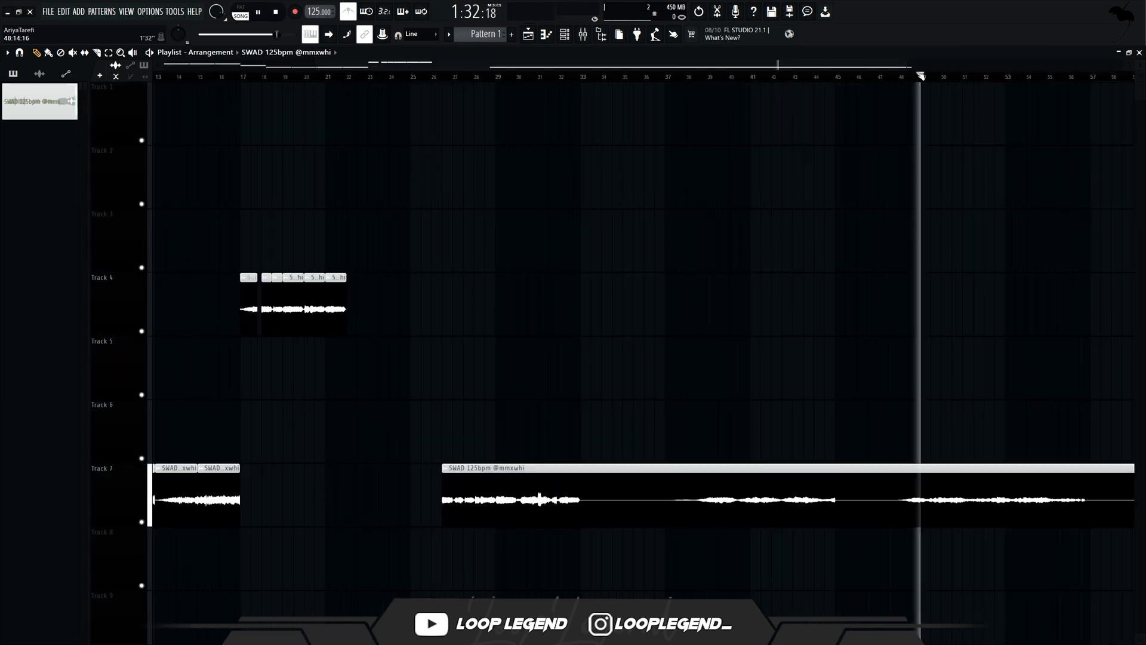
Try the short Track 6 clip on Track 5 directly after the bar 19 clip, and remove it.
scroll(767, 409, "right", 5)
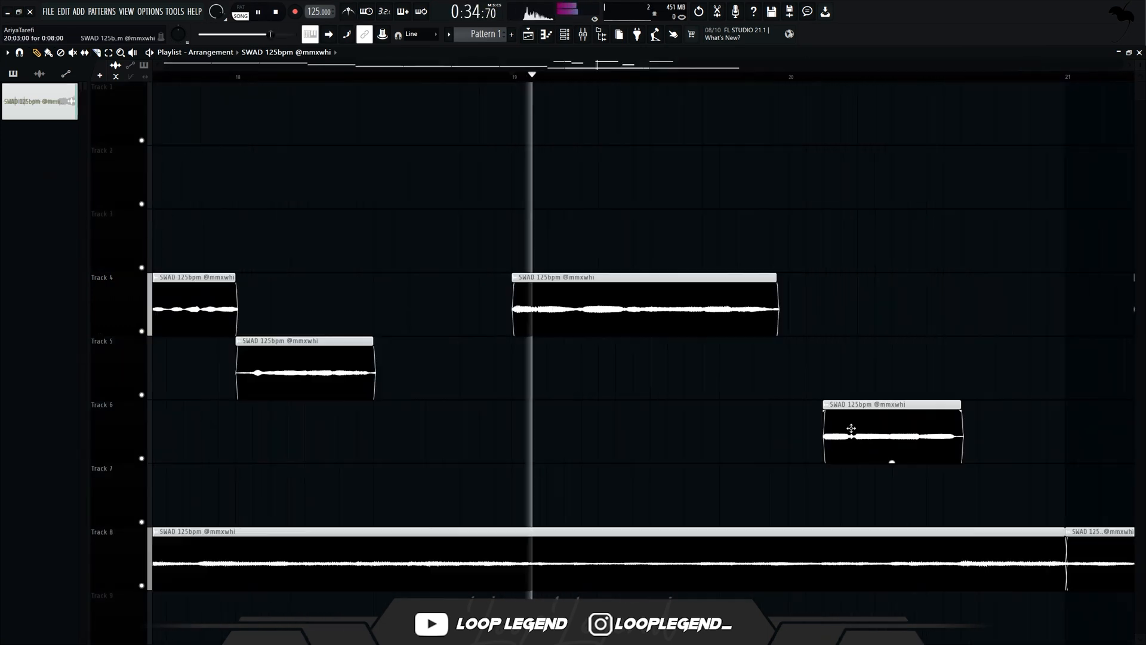
left_click_drag(890, 460, 838, 461)
left_click_drag(804, 372, 807, 333)
scroll(798, 359, "up", 3)
scroll(798, 358, "down", 8)
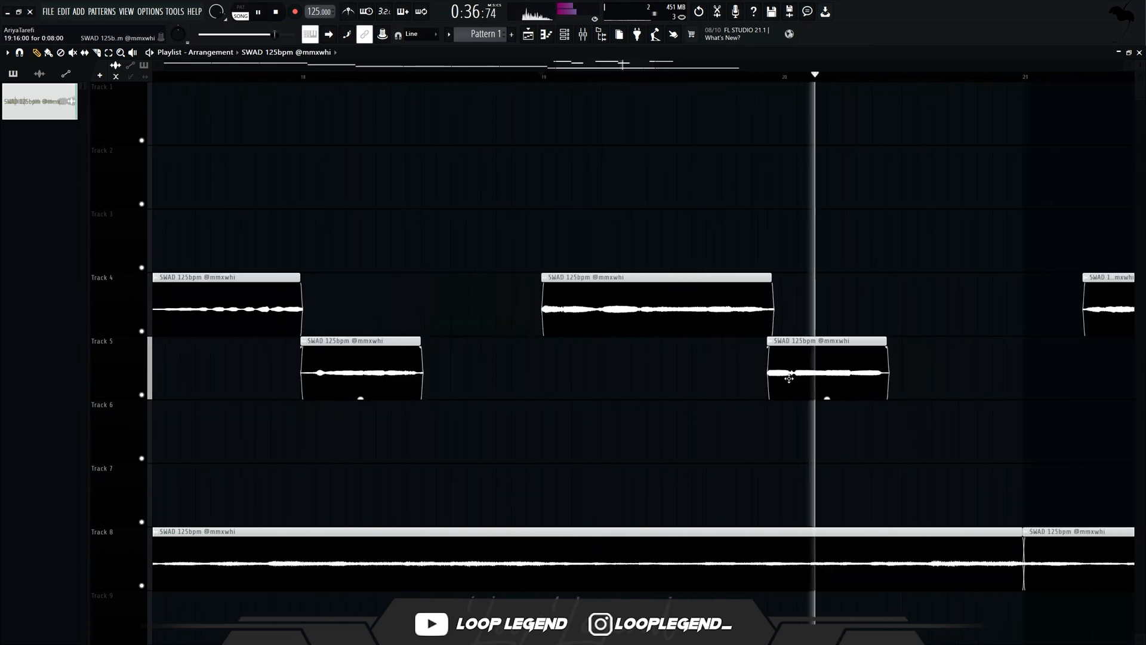
scroll(931, 402, "up", 3)
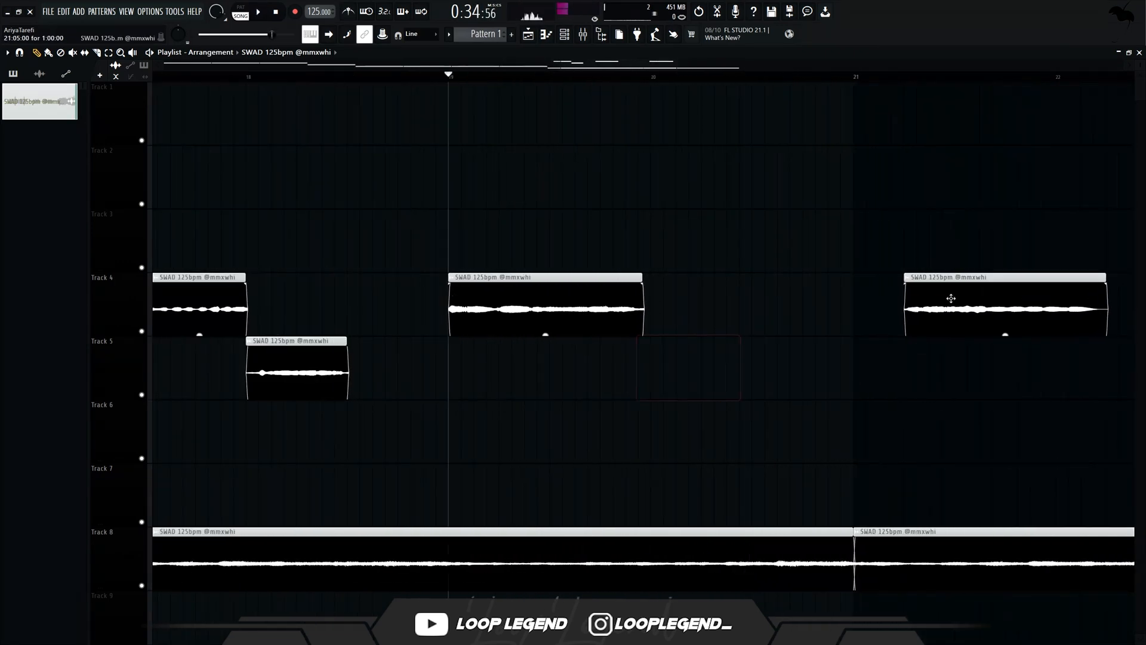
Move the one-bar Track 4 clip after bar 21 to Track 6 at bar 17, and delete the short Track 5 clip.
left_click_drag(950, 300, 694, 402)
scroll(649, 406, "up", 3)
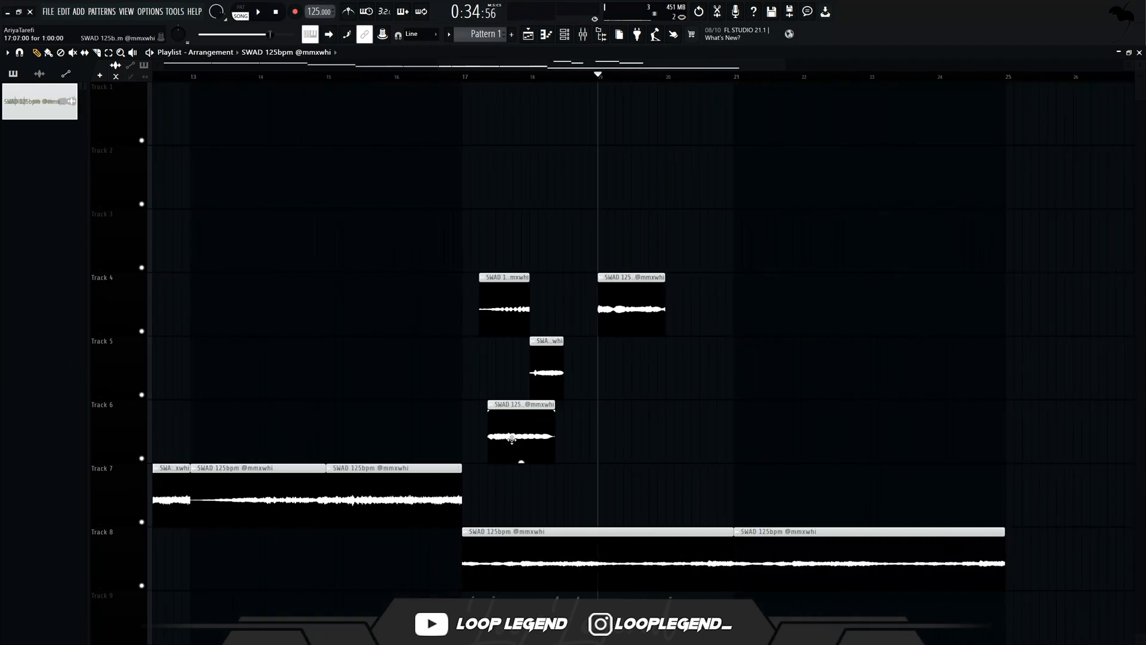
left_click_drag(540, 345, 544, 344)
left_click(538, 380)
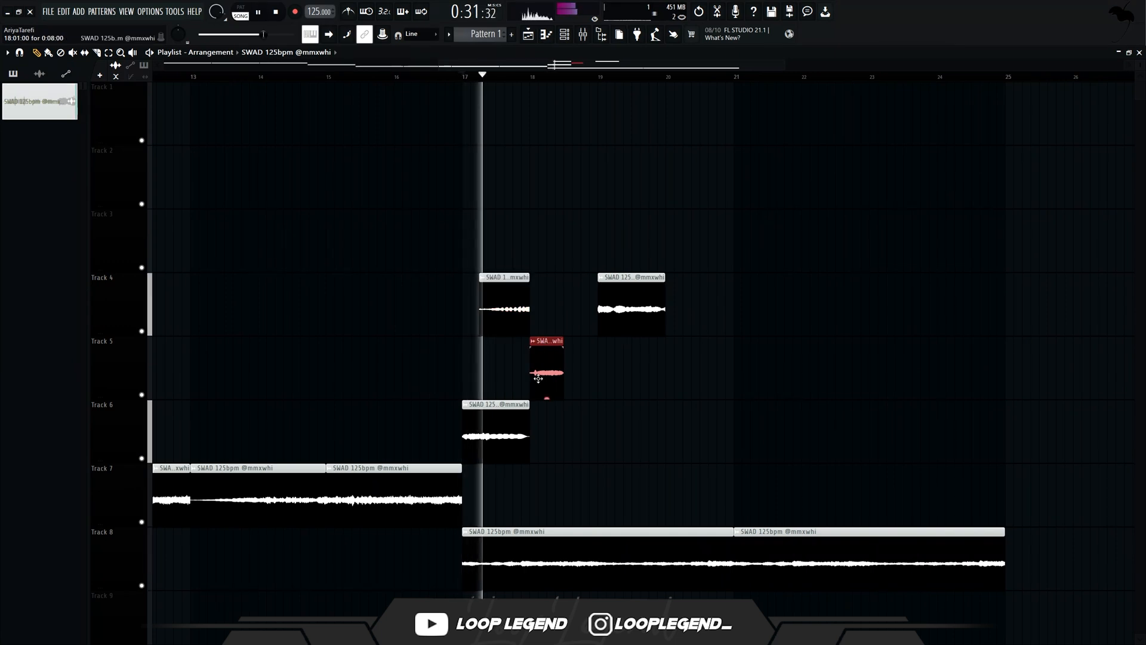
right_click(543, 374)
Move the second Track 4 clip back to about bar 18, audition it and adjust its start.
left_click_drag(620, 305, 584, 301)
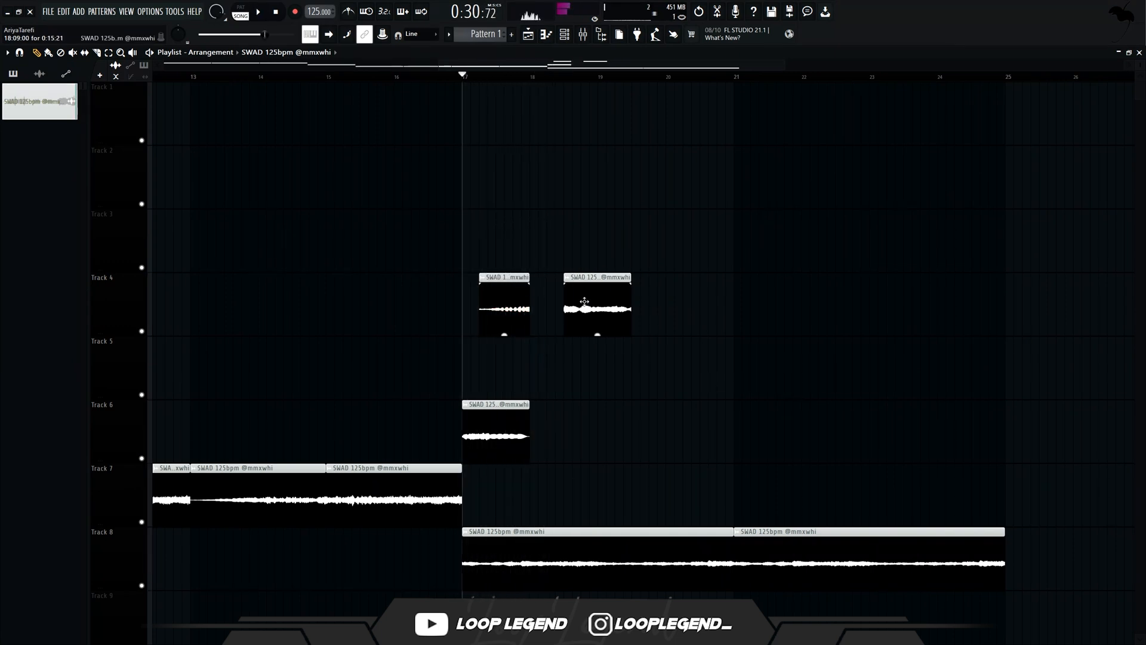
scroll(574, 301, "up", 6)
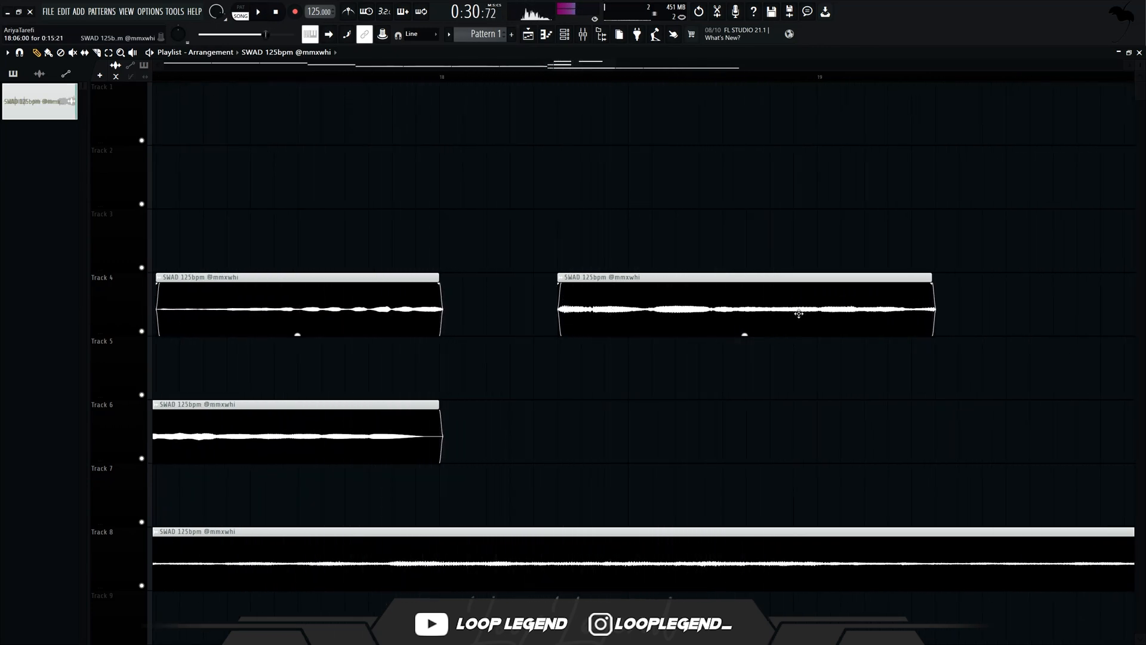
left_click_drag(800, 315, 669, 328)
key("space")
key("space")
left_click_drag(441, 283, 623, 285)
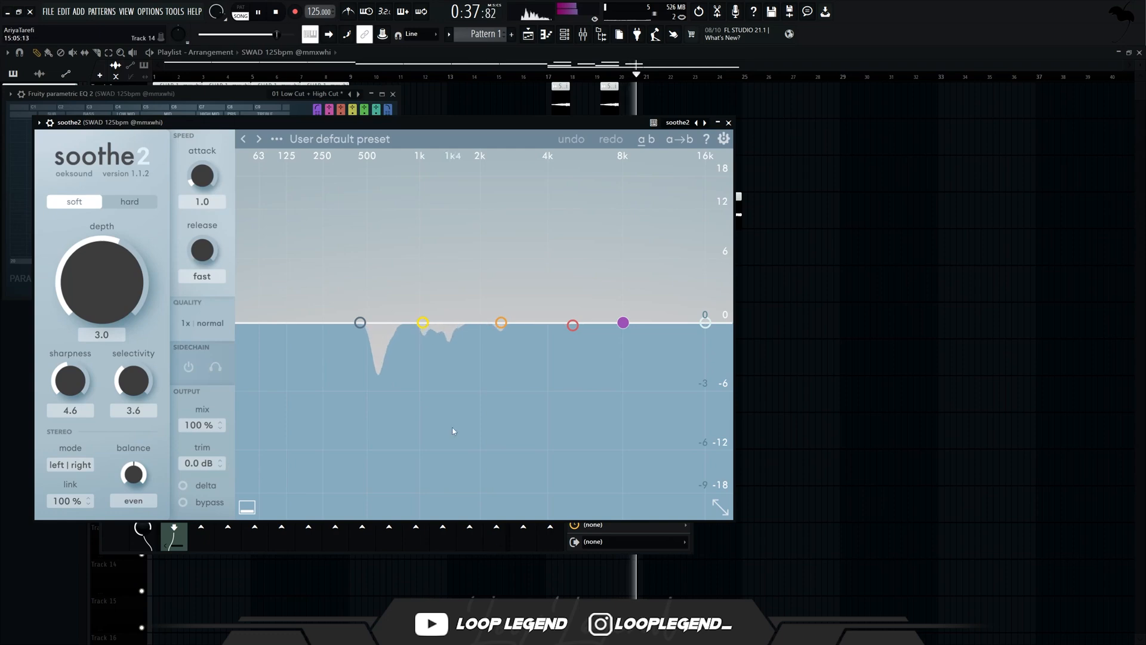
Raise the yellow band near 1 kHz in soothe2 and add Maximus to the sample's mixer insert.
left_click_drag(423, 323, 376, 226)
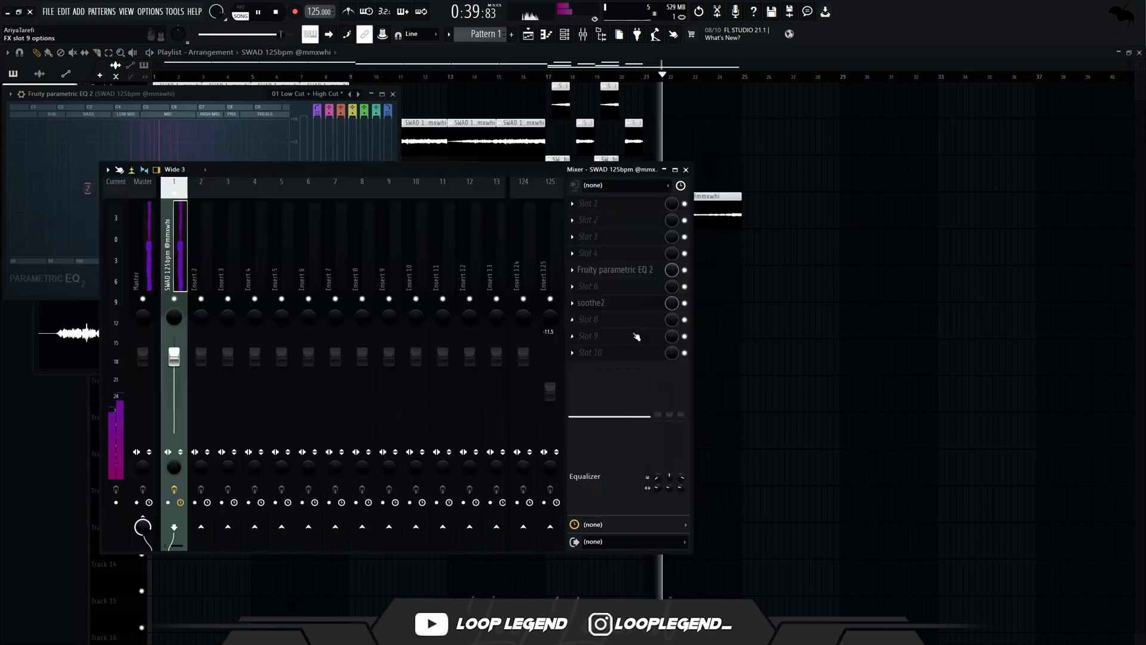
left_click(635, 346)
left_click(233, 151)
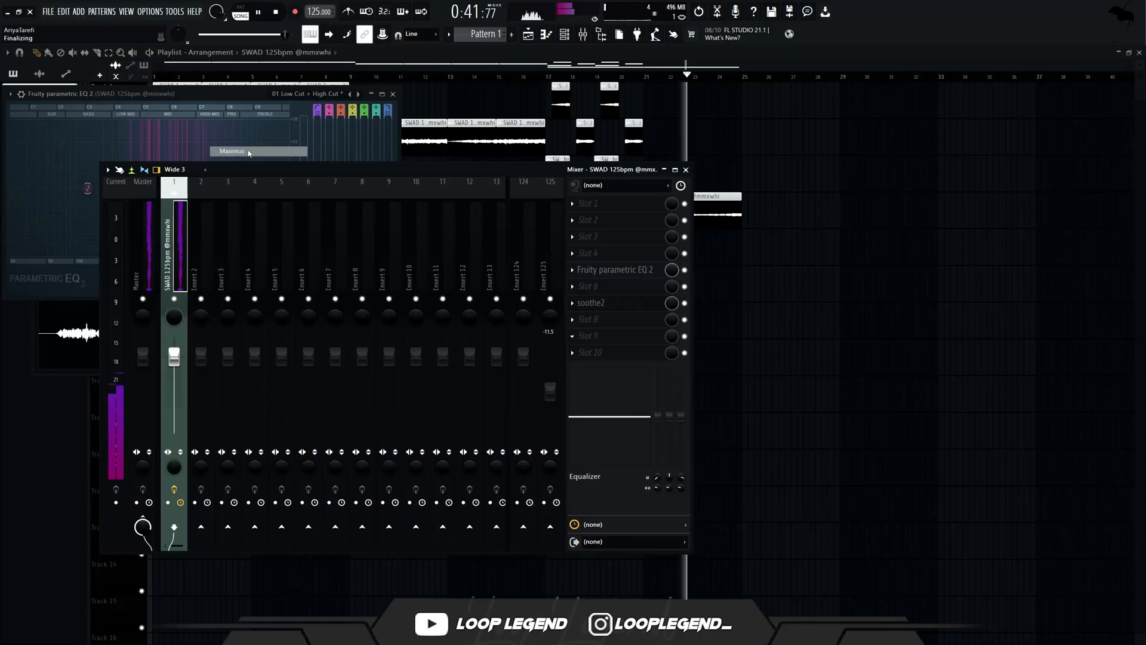
left_click(375, 151)
left_click_drag(321, 336, 321, 362)
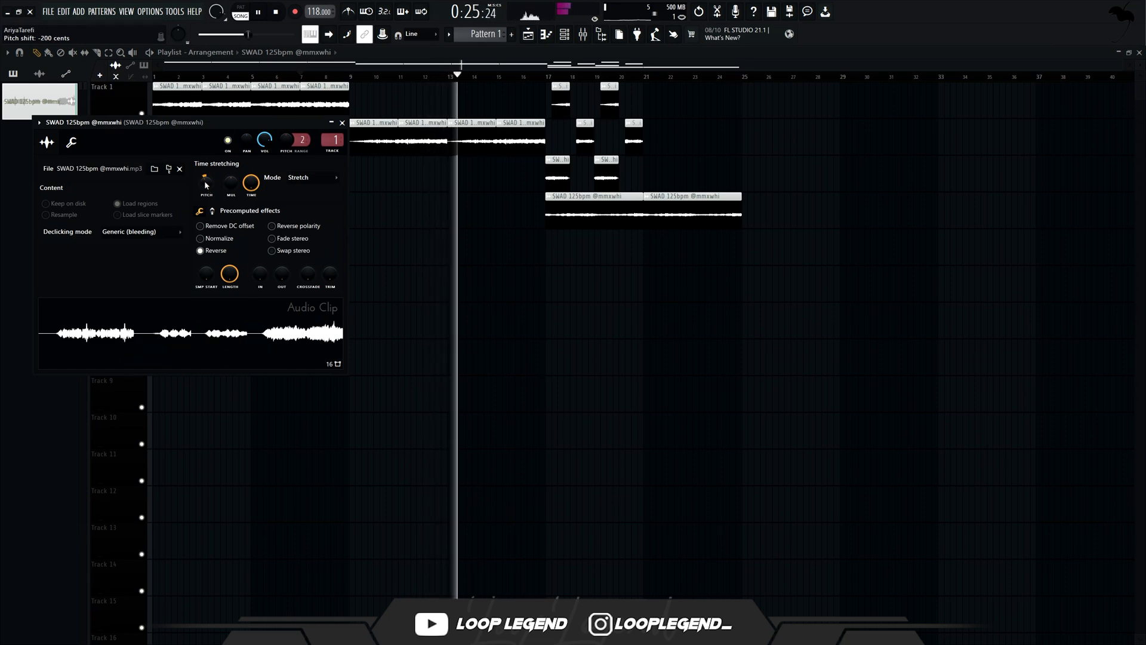
Close the audio clip settings of the SWAD 125bpm sample.
left_click(342, 122)
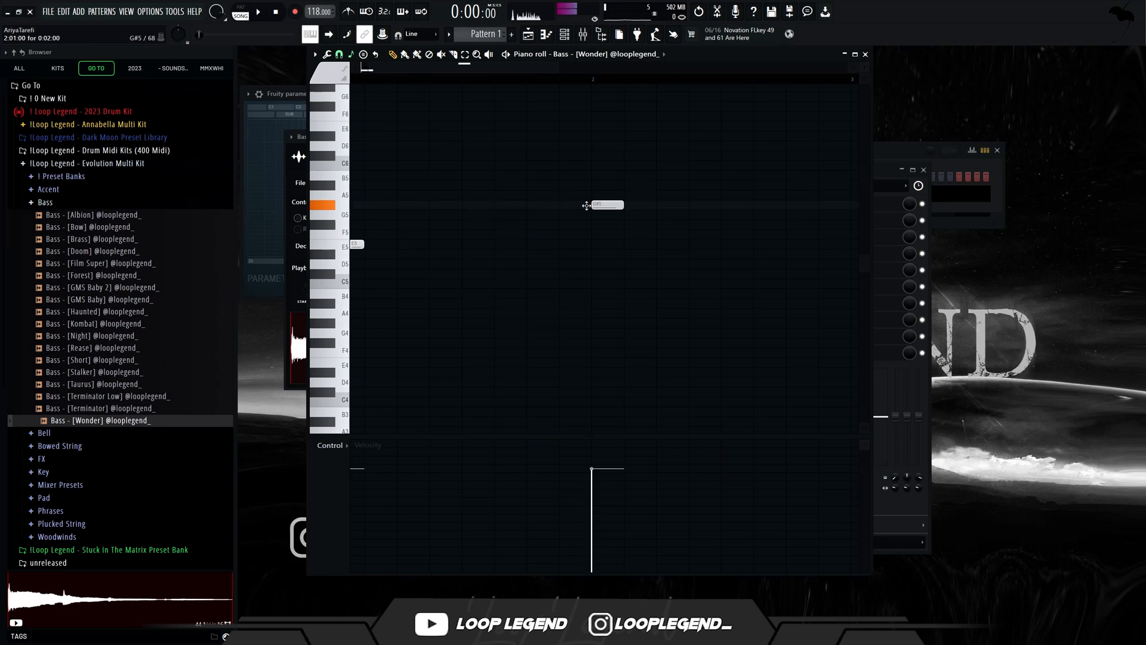
Transpose the bass note down in steps while auditioning it to find the pitch that fits the sample.
key("space")
key("shift+Down")
key("space")
key("space")
key("Down")
key("shift+Down")
key("space")
key("space")
key("shift+Down")
key("shift+Down")
key("space")
key("shift+Down")
key("space")
key("shift+Up")
key("space")
Place a two-bar A#4 bass note, clear the stray note and duplicate the long note to bar 3.
scroll(597, 191, "down", 3)
left_click(616, 167)
key("ctrl+l")
right_click(616, 167)
key("ctrl+b")
Lower both long bass notes by one octave to A#3.
left_click_drag(515, 358, 547, 365)
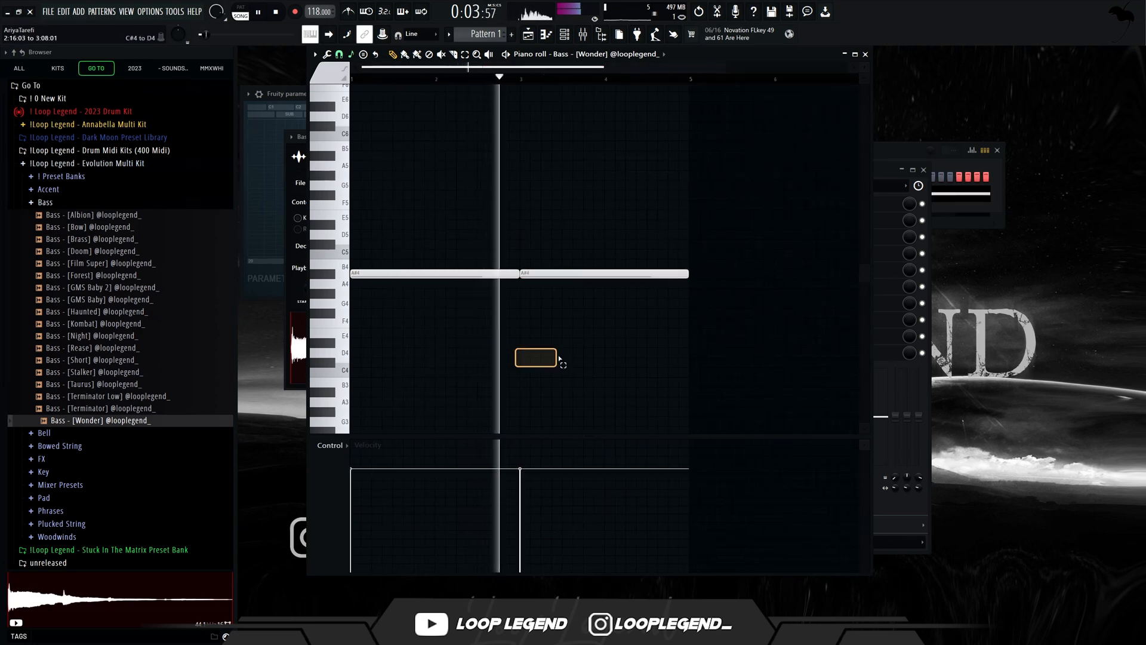
key("ctrl+Down")
scroll(565, 342, "down", 2)
left_click_drag(565, 266, 708, 224)
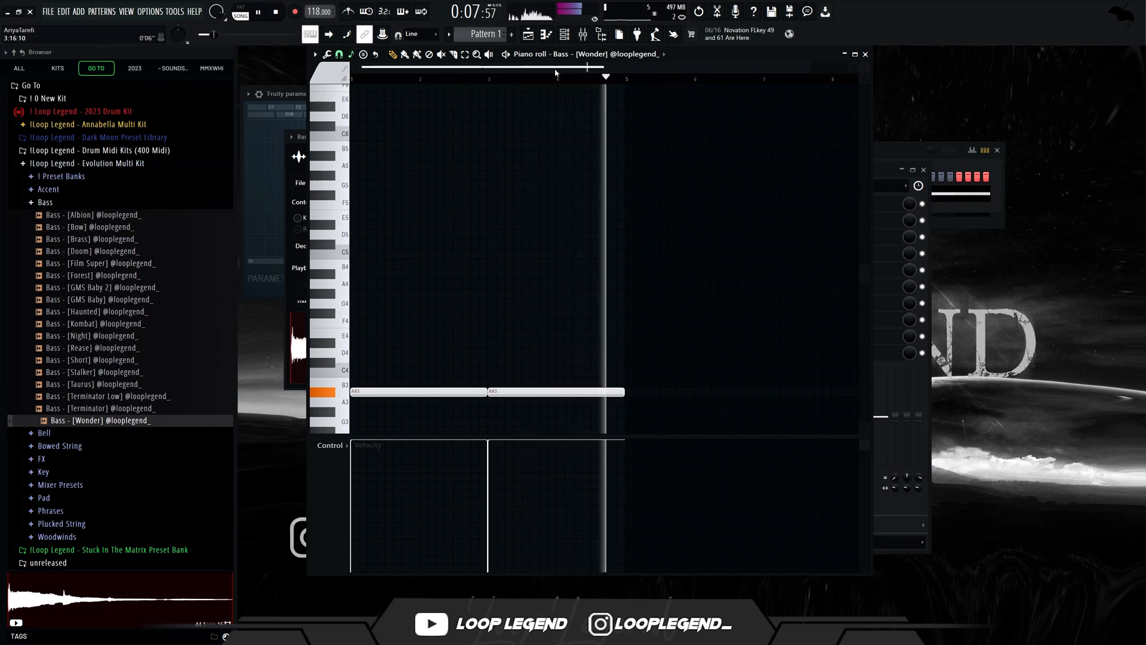
Duplicate the bass notes into bars 5 to 9 and transpose the last two-bar note to F#4.
key("ctrl+b")
scroll(546, 158, "down", 2)
left_click(543, 192, "ctrl")
left_click_drag(681, 299, 637, 394)
key("shift+Down")
key("shift+Down")
key("shift+Down")
key("shift+Down")
key("ctrl+Up")
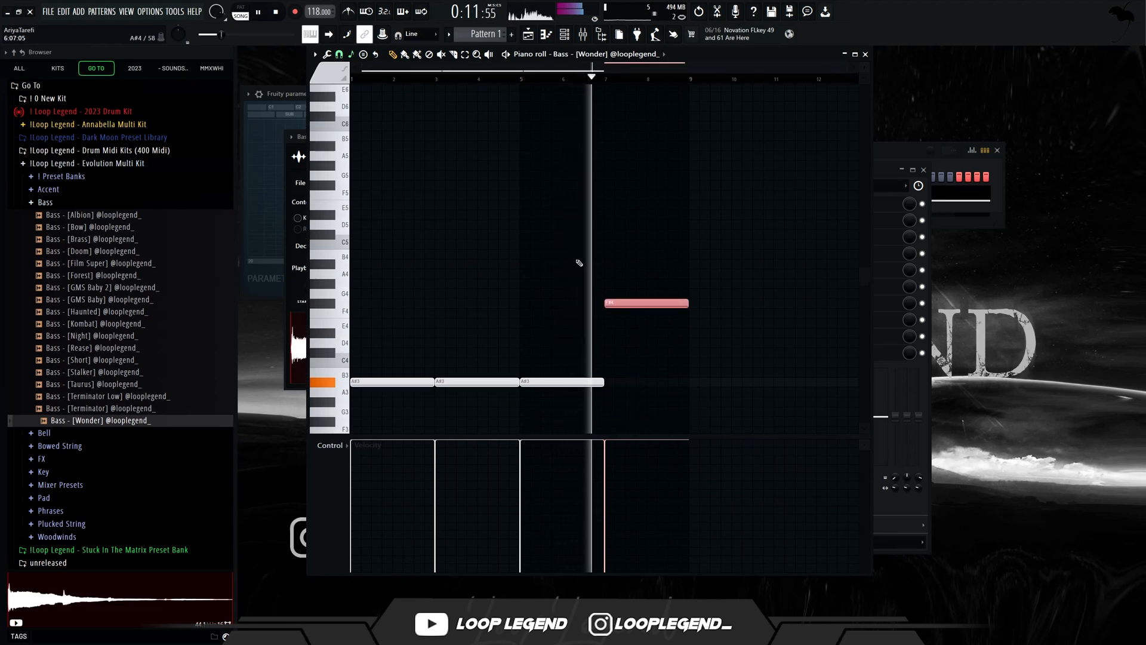
Open the playlist and lay Pattern 1 on Track 5 at bars 1, 9 and 17.
key("F12")
left_click(528, 38)
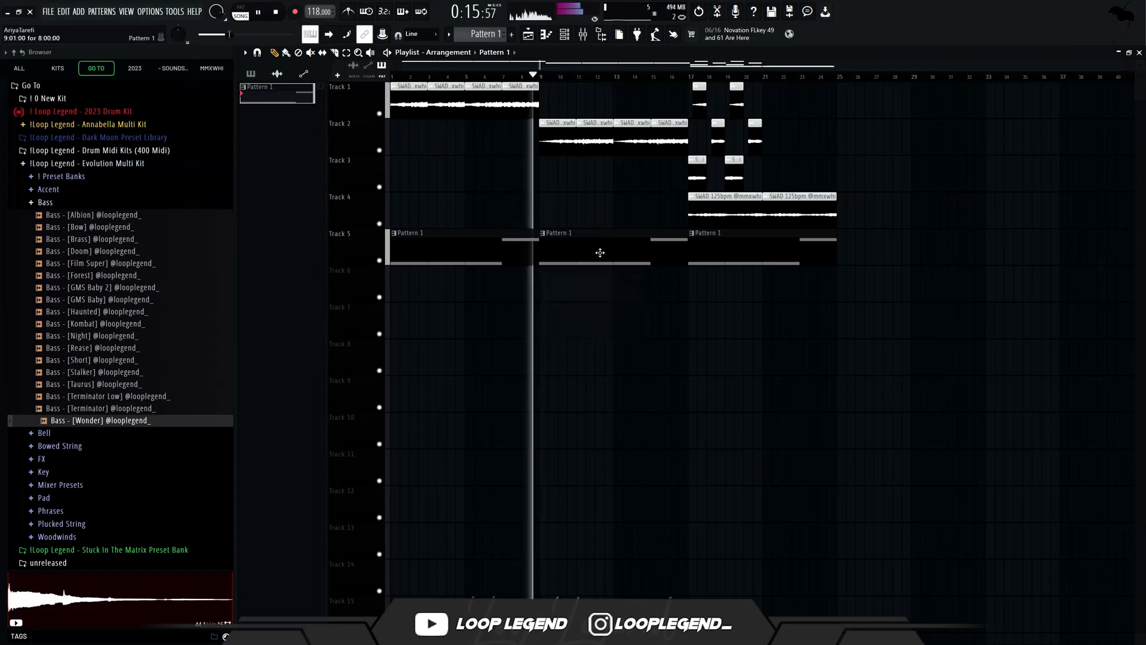
Boost the band 7 high shelf by 7.5 dB at 6065 Hz in Fruity parametric EQ 2 on the sample's mixer insert.
key("F6")
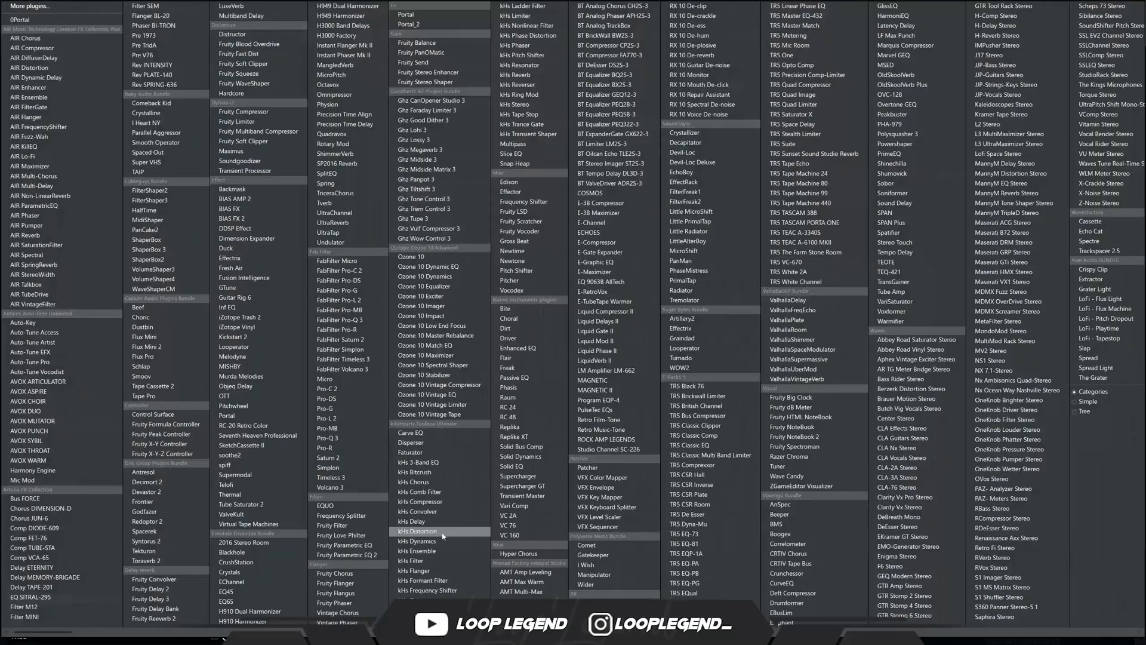
key("Escape")
left_click(853, 270)
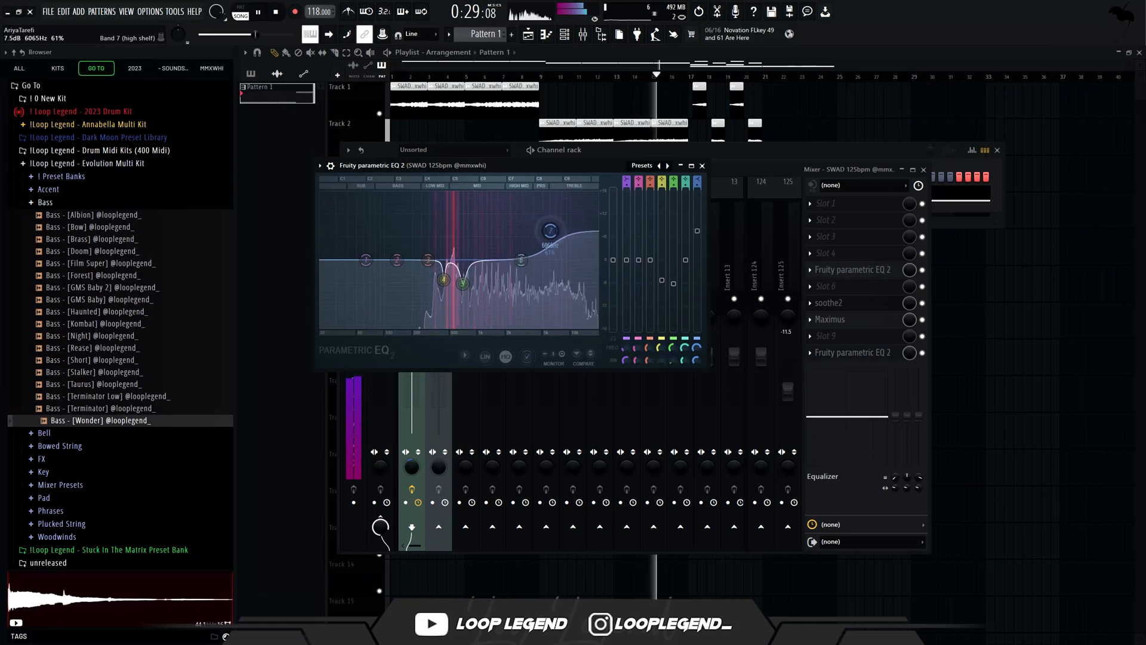
key("Escape")
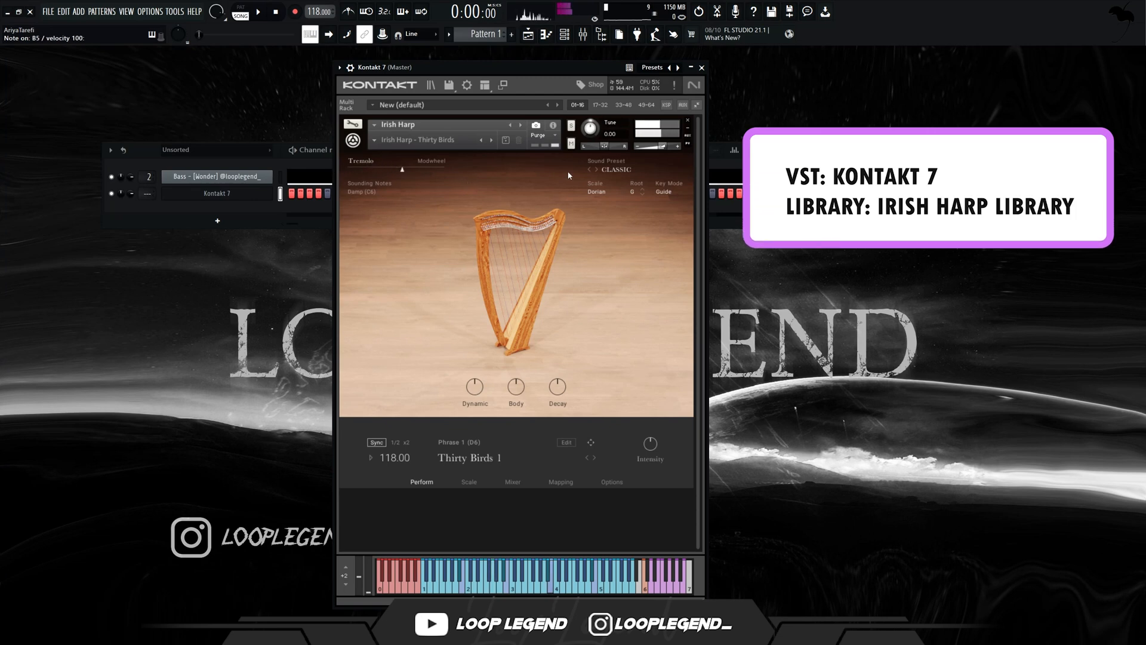
Switch Kontakt 7's Irish Harp to its next sound preset.
left_click(596, 170)
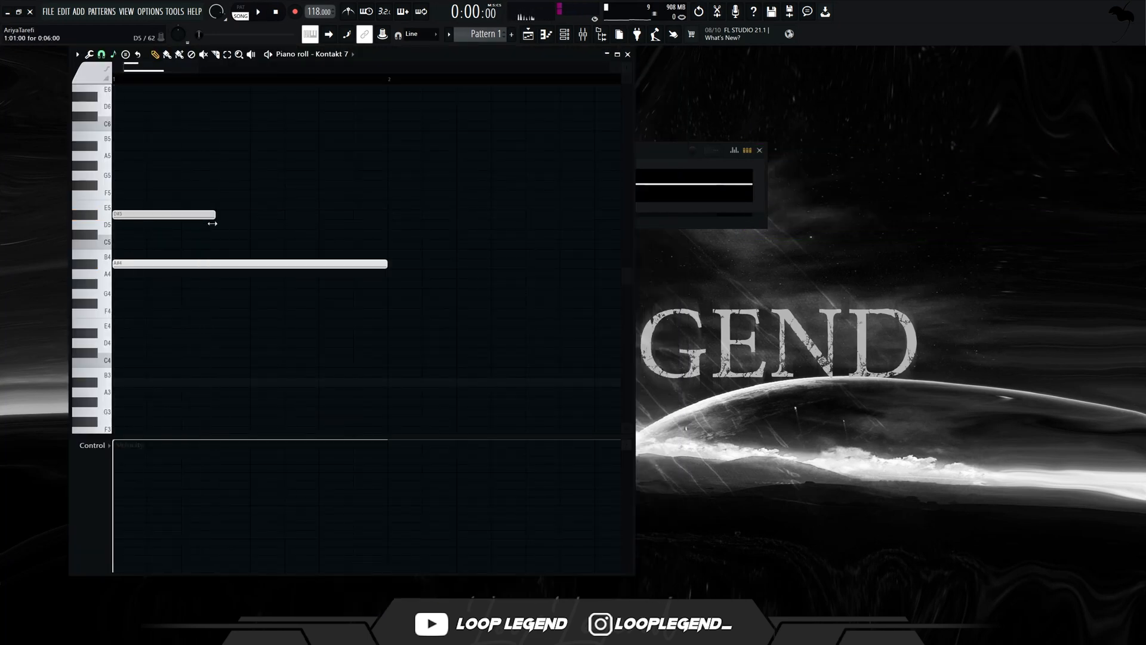
Change the piano roll's snap setting and lower the second and third harp melody notes to C#5 and C5.
left_click(102, 55)
left_click(118, 182)
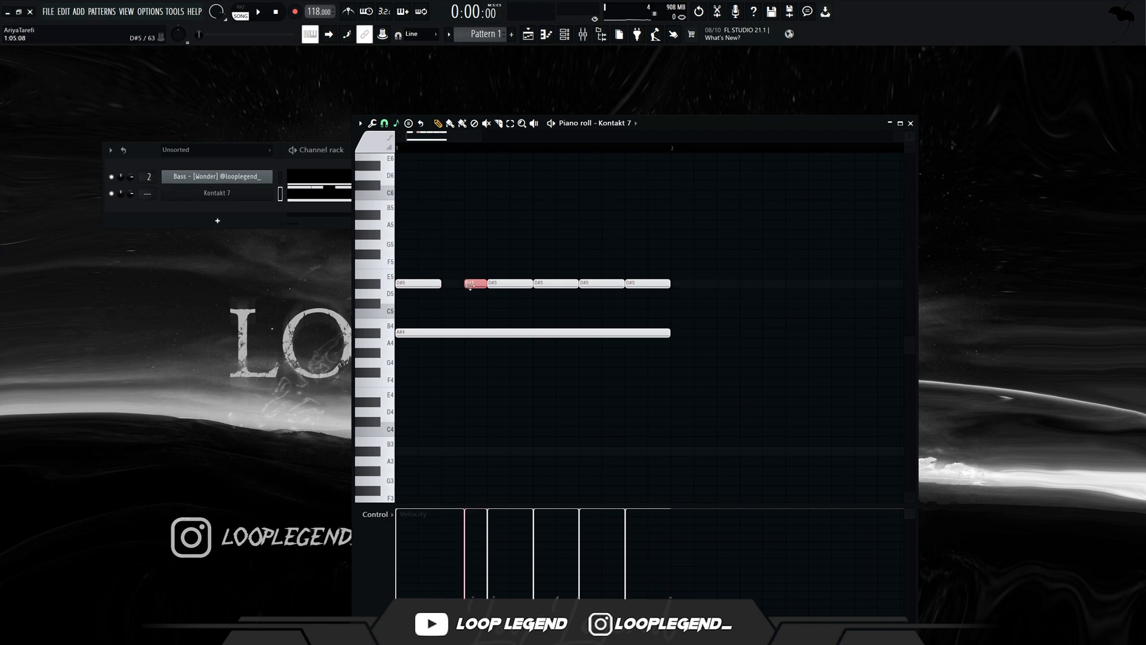
left_click_drag(504, 285, 505, 314)
key("space")
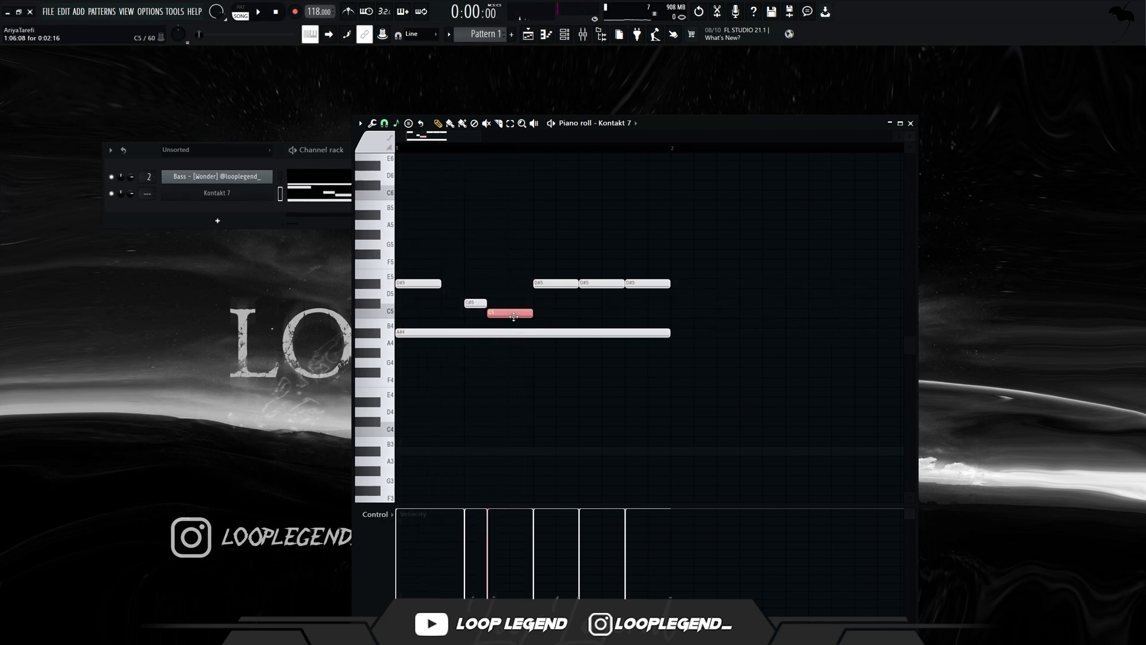
Raise the fourth harp melody note to F5 and delete the D#5 notes after it.
right_click(546, 286)
key("ctrl+z")
mouse_move(558, 281)
left_mouse_down()
mouse_move(566, 256)
mouse_move(556, 264)
left_mouse_up()
left_click(586, 263)
right_click(594, 263)
left_click_drag(655, 125, 631, 85)
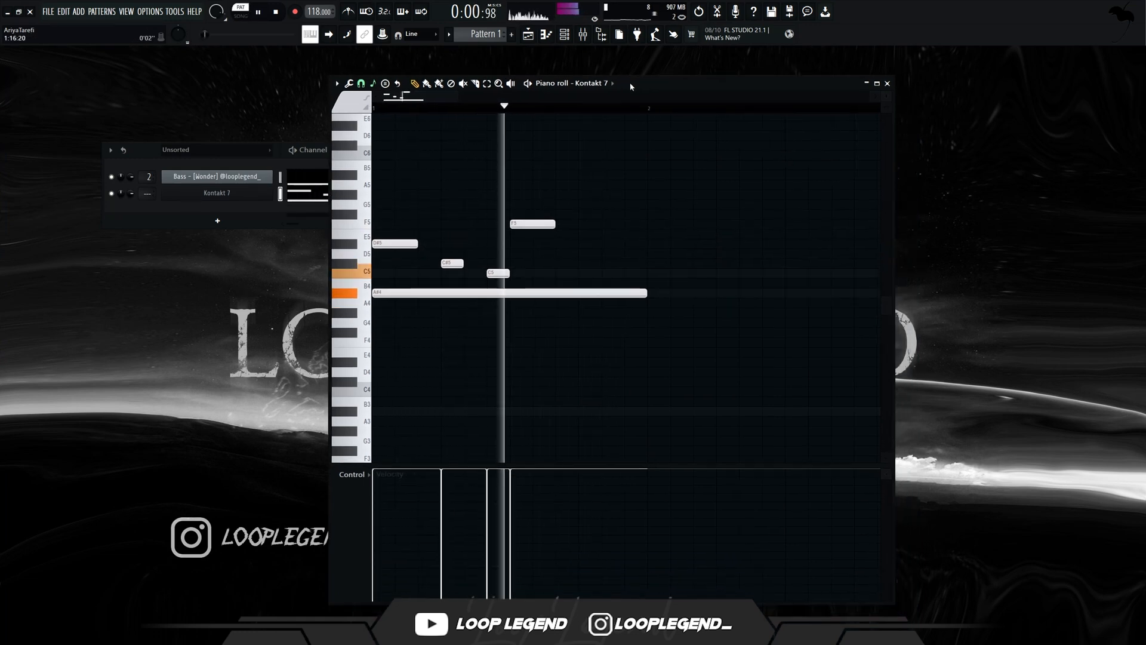
Audition the harp phrase, shorten the sustained A#4 note and place a short C#5 note after the F5.
key("space")
key("space")
key("space")
left_click_drag(414, 294, 464, 294)
left_click_drag(575, 224, 585, 261)
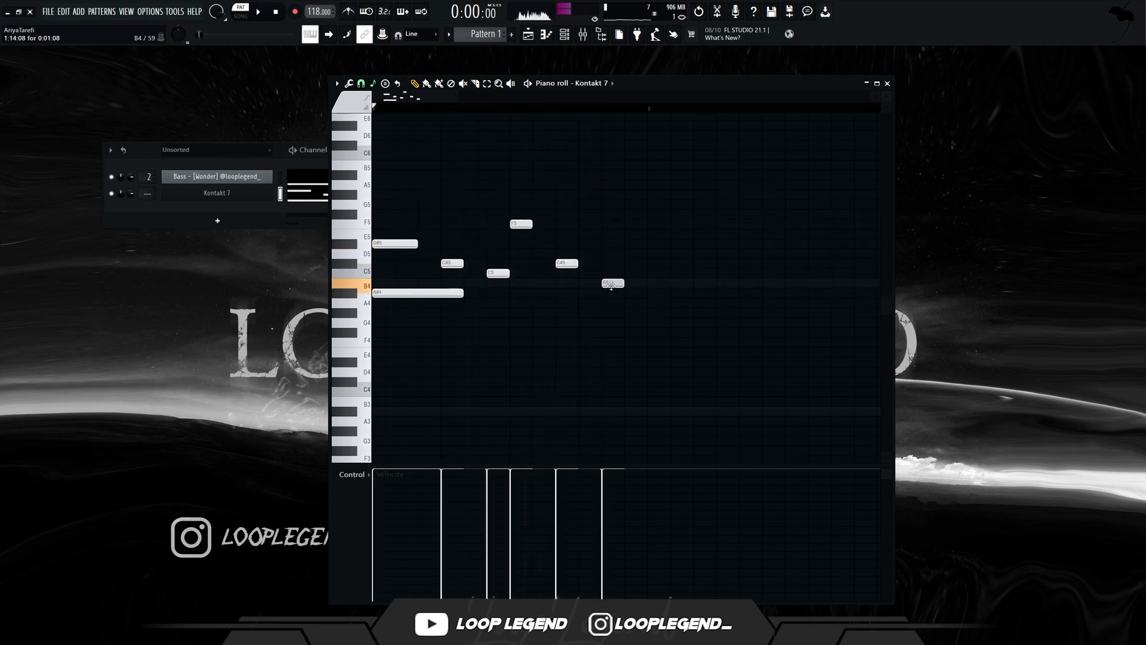
Raise the last harp melody note to C5 and duplicate the whole phrase to bar 2.
key("space")
left_click_drag(610, 285, 610, 274)
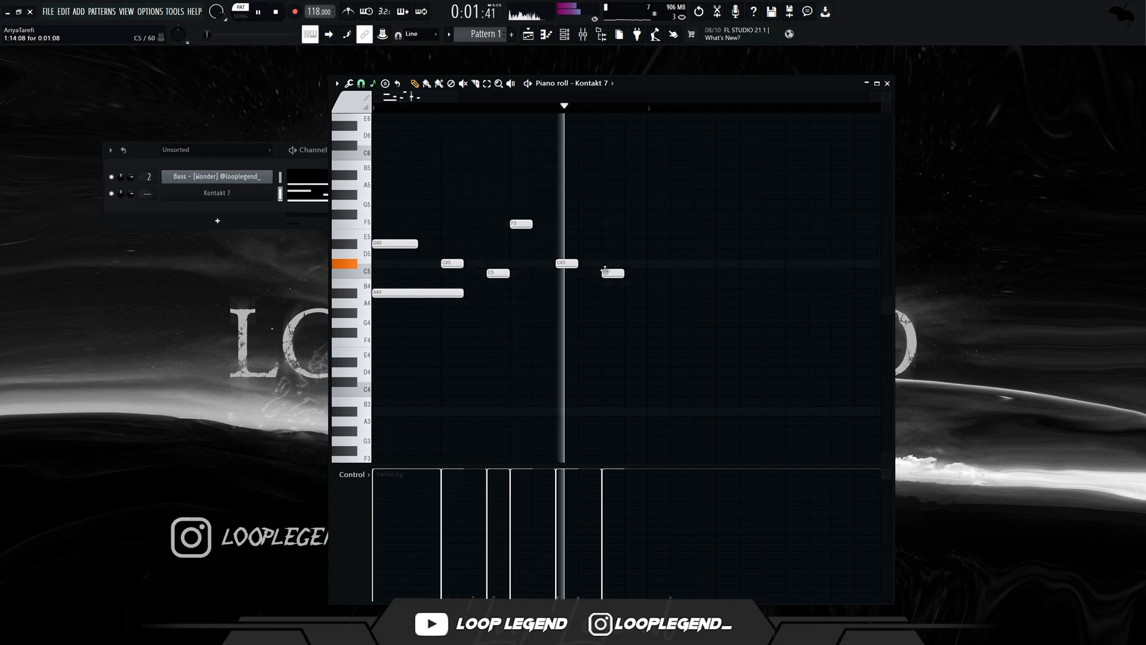
key("ctrl+b")
key("space")
key("alt+y")
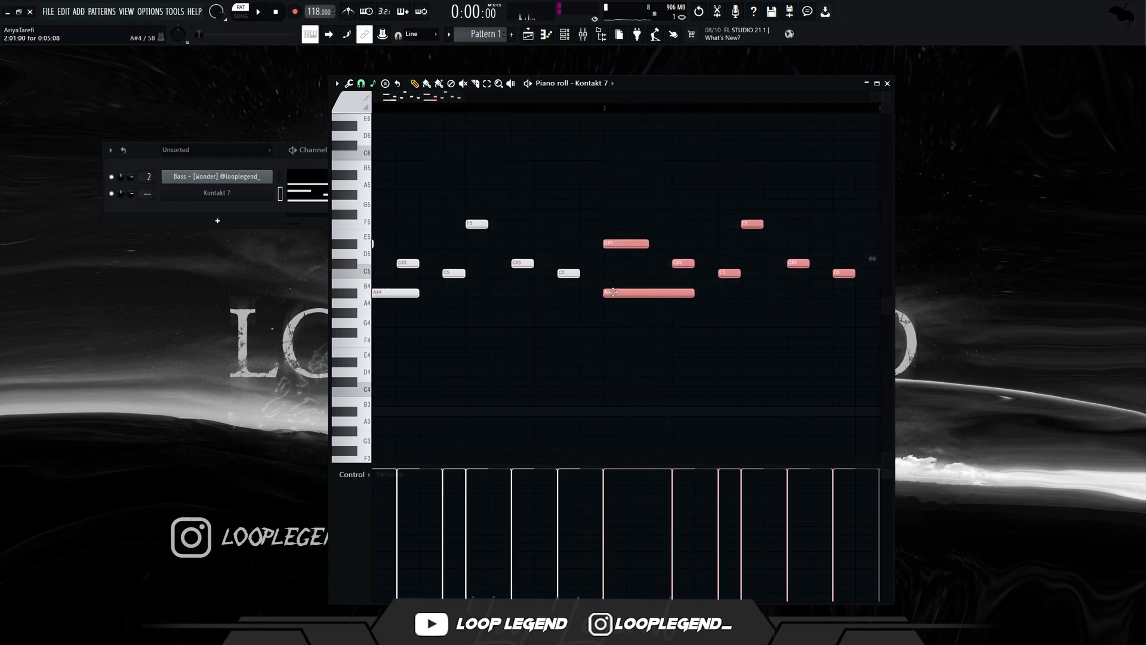
Audition the harp phrase and place a short A#5 note in both the bar 1 and bar 2 phrases.
left_click(611, 287)
key("space")
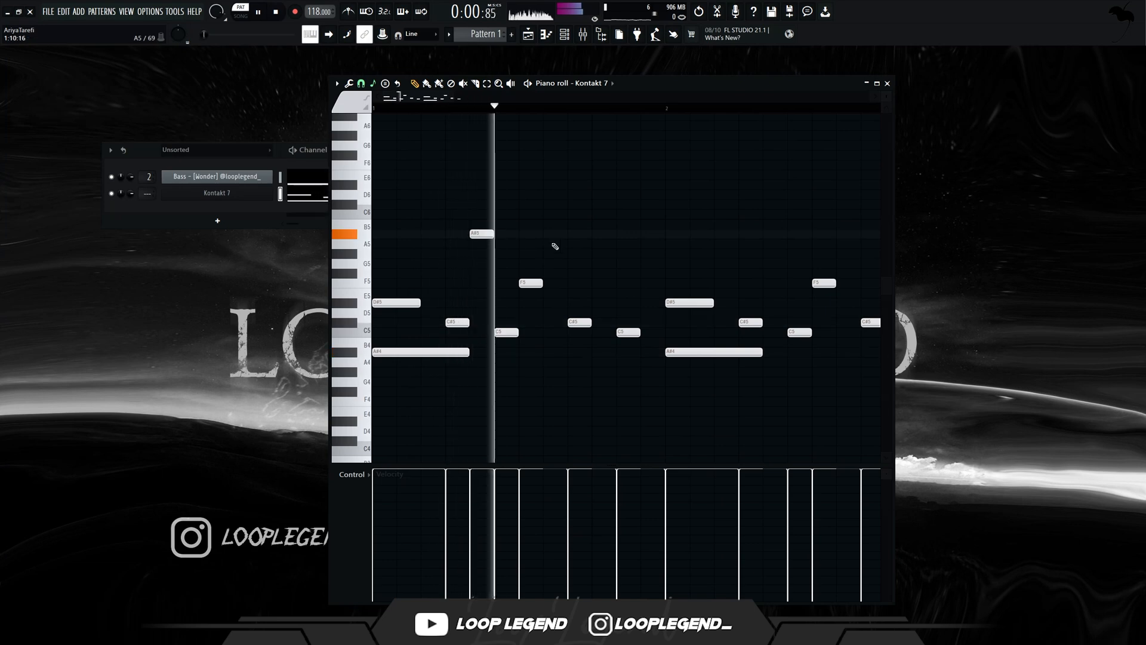
left_click(747, 225)
key("space")
scroll(696, 226, "down", 1)
left_click_drag(697, 234, 718, 234)
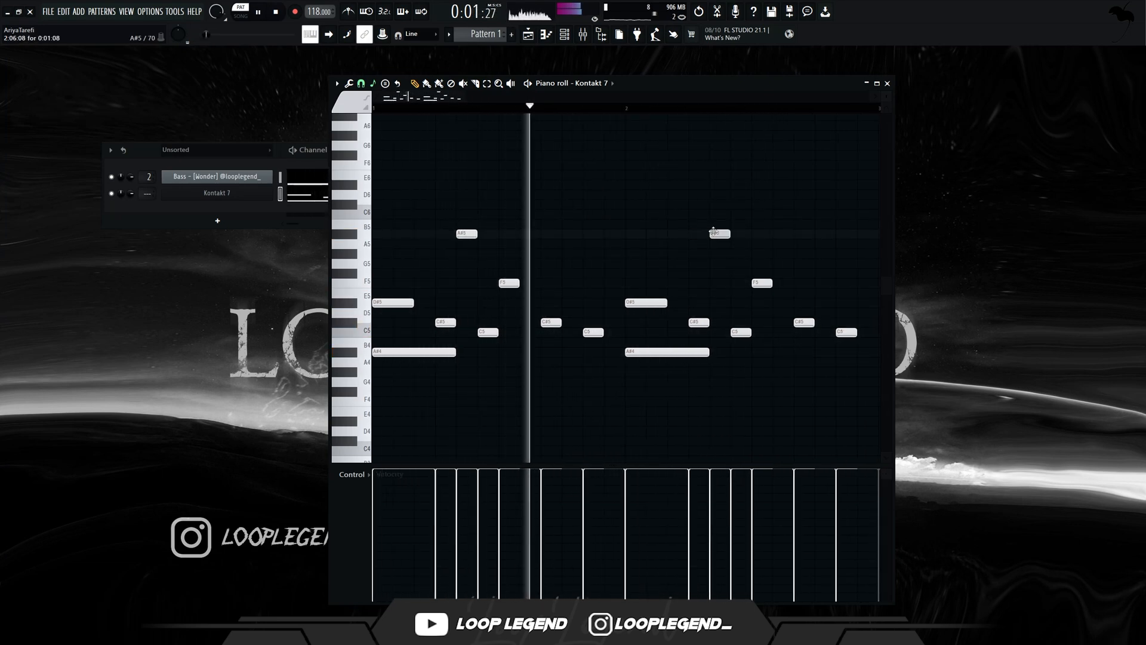
scroll(654, 260, "down", 1)
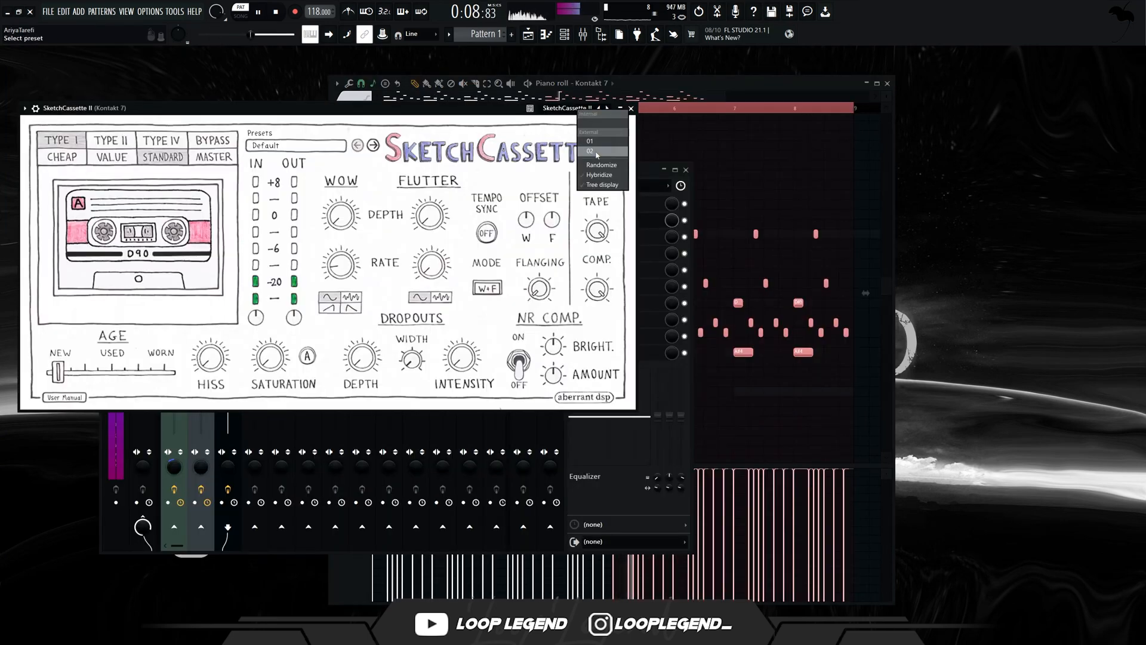
Load preset 02 in SketchCassette II and raise the NS1 noise suppressor on the harp track to 67.3.
left_click(597, 152)
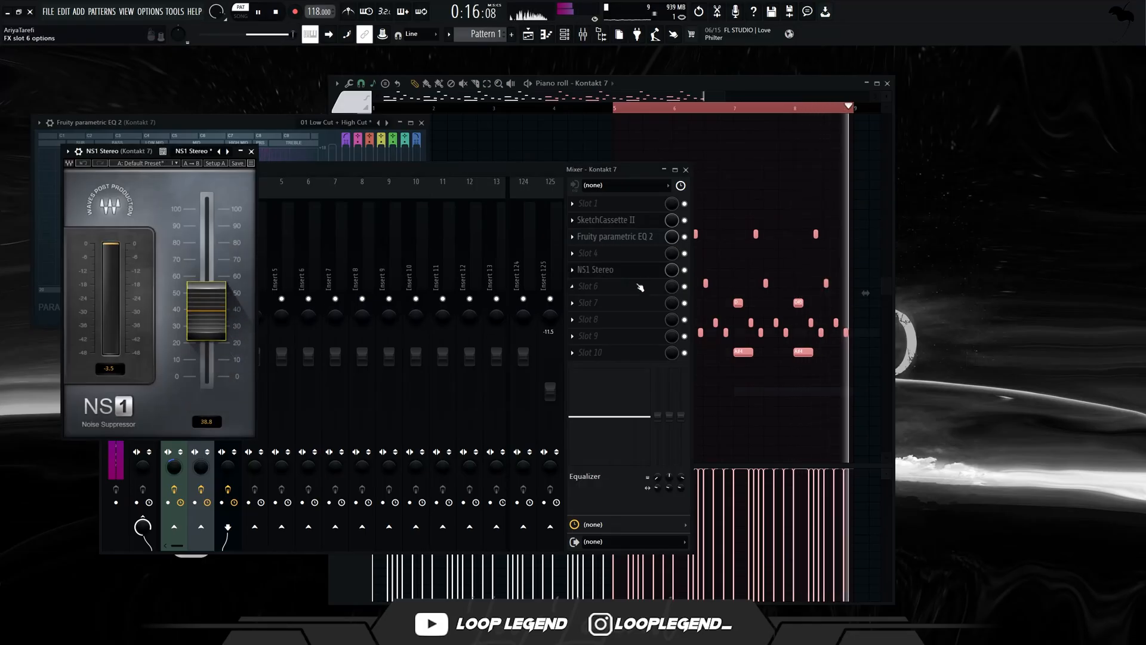
left_click_drag(213, 304, 206, 256)
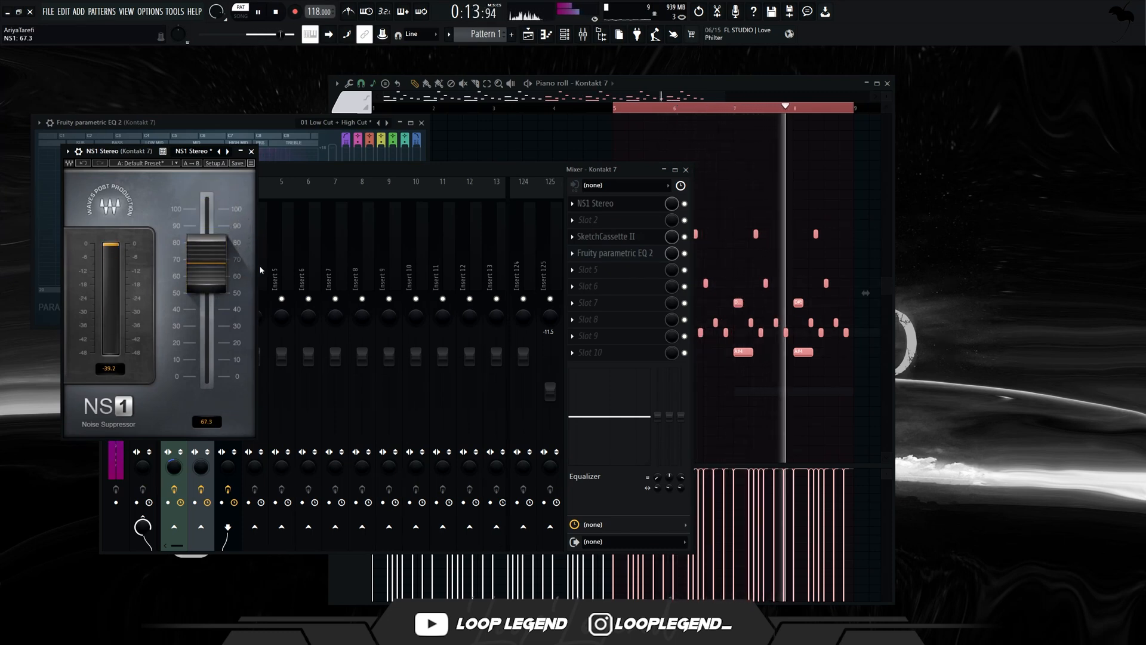
left_click(252, 152)
key("F9")
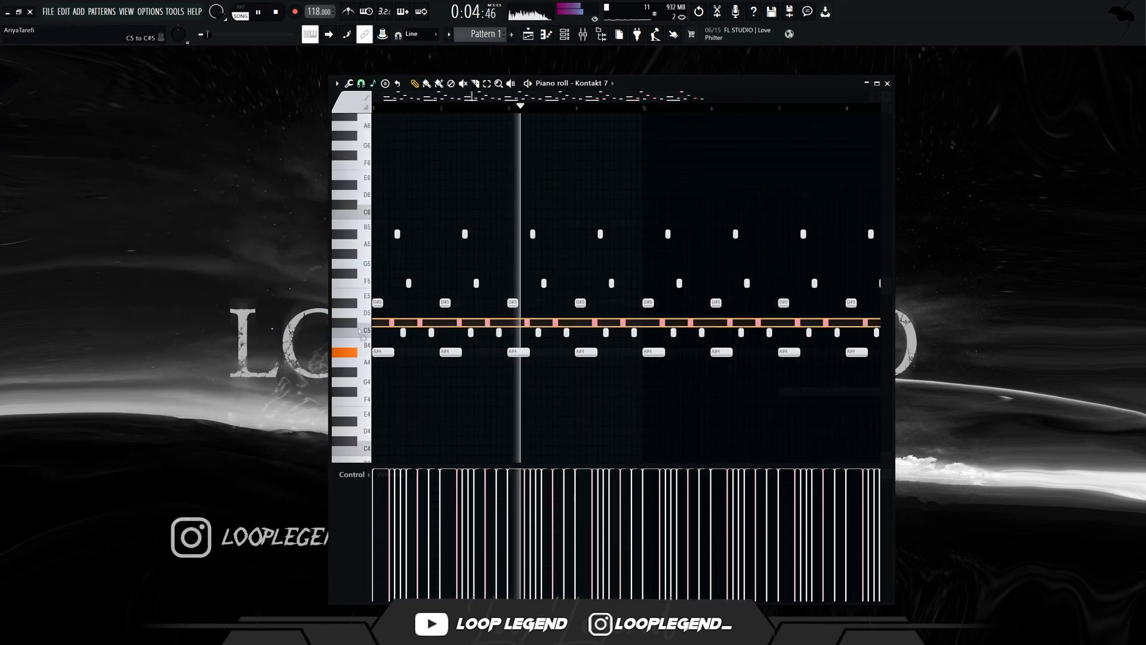
Select the C5 and C#5 harp notes in bars 5 to 8 and transpose them up to F6 and F#6.
left_click(347, 323)
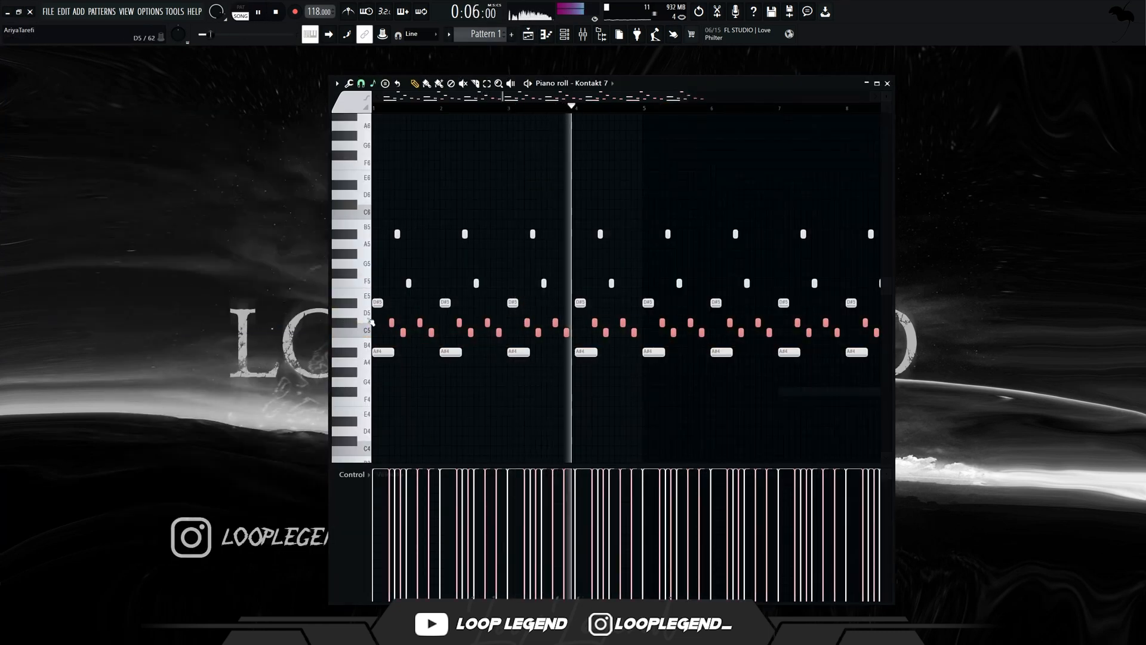
scroll(800, 346, "down", 2)
left_click_drag(798, 319, 769, 325)
key("shift+Up")
key("shift+Up")
key("shift+Up")
key("shift+Up")
key("shift+Up")
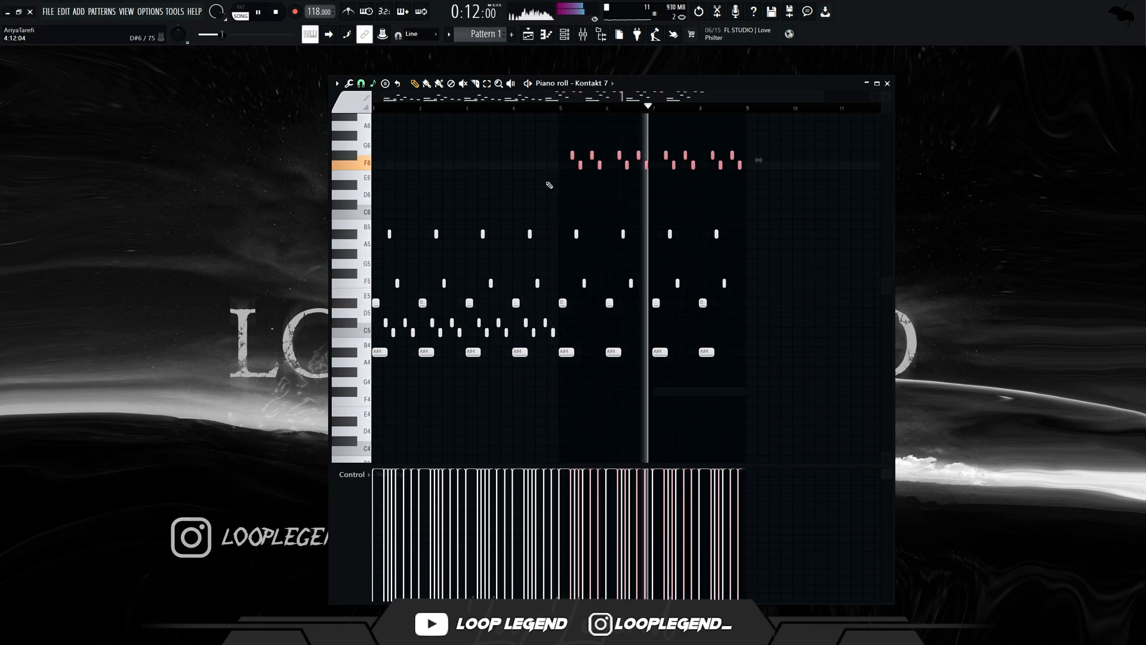
Load the Tubas preset from the Dark Moon bank in Portal on the harp track, with dry/wet at 100%.
key("F9")
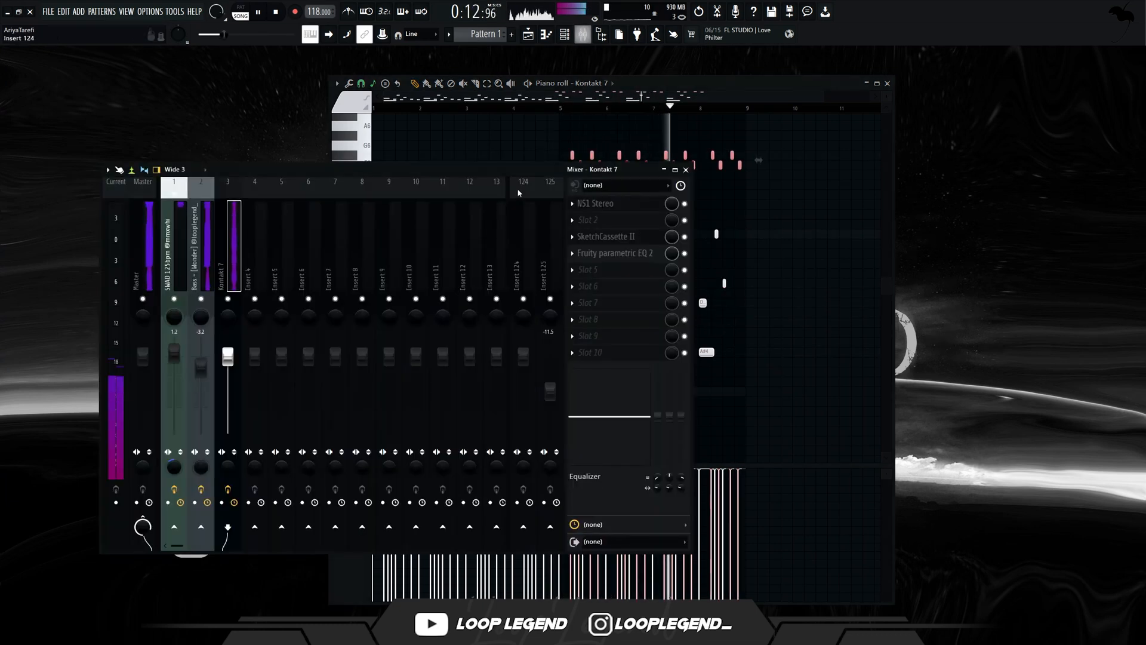
right_click(228, 299)
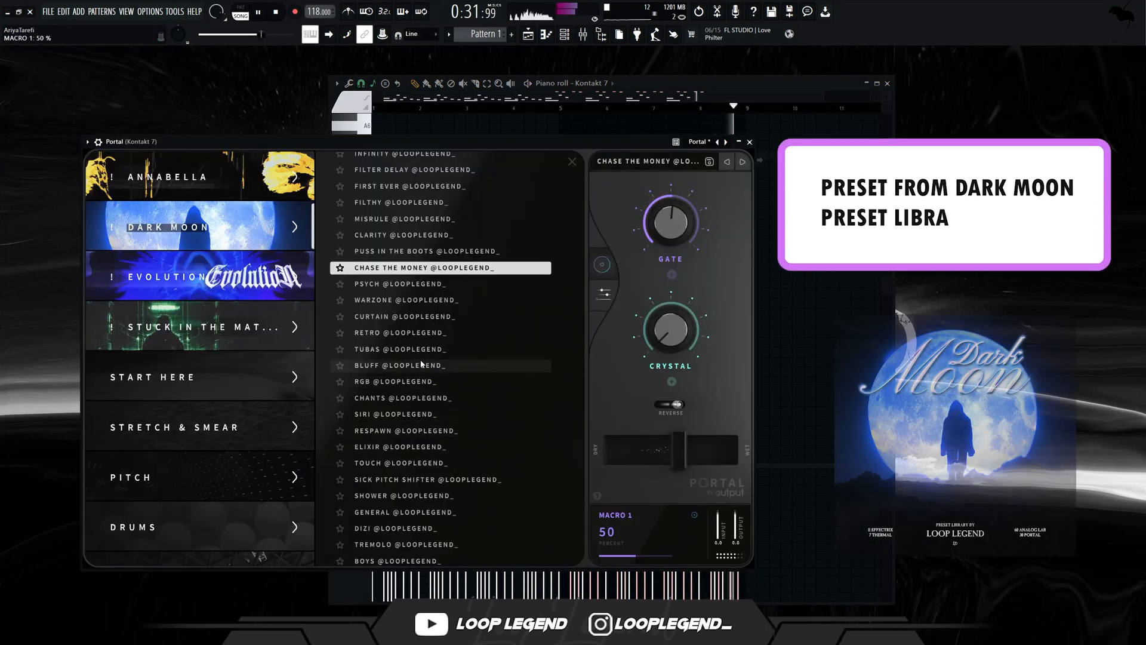
left_click(422, 365)
left_click(422, 352)
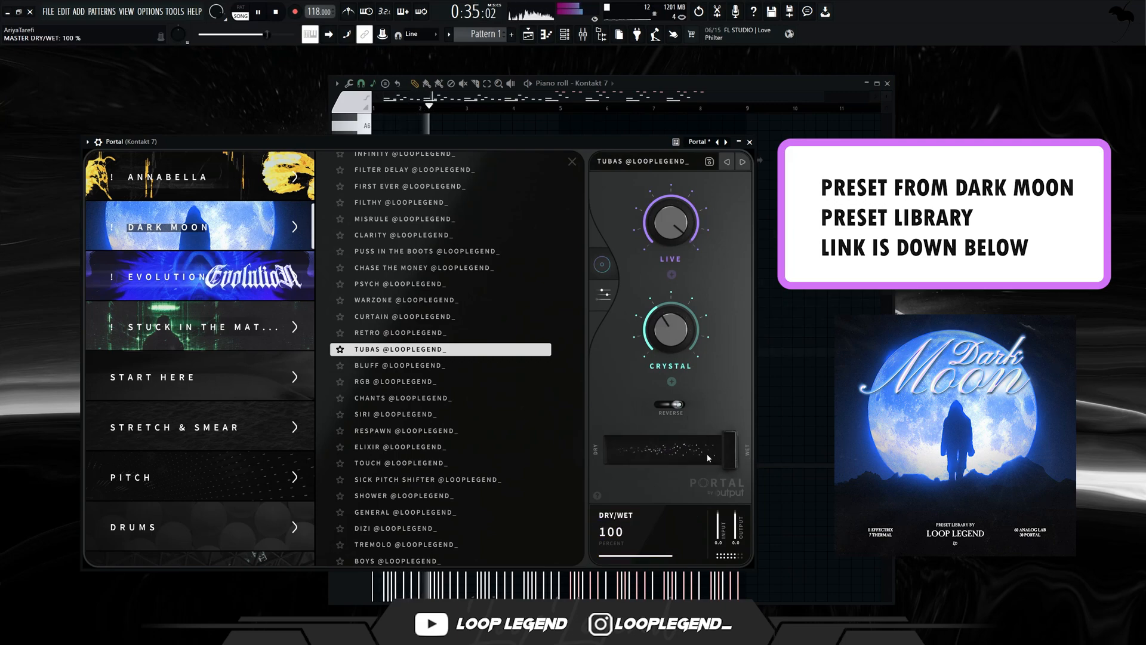
Create a playlist automation clip for Portal's mix level that rises from zero at the start to bar 17.
key("F9")
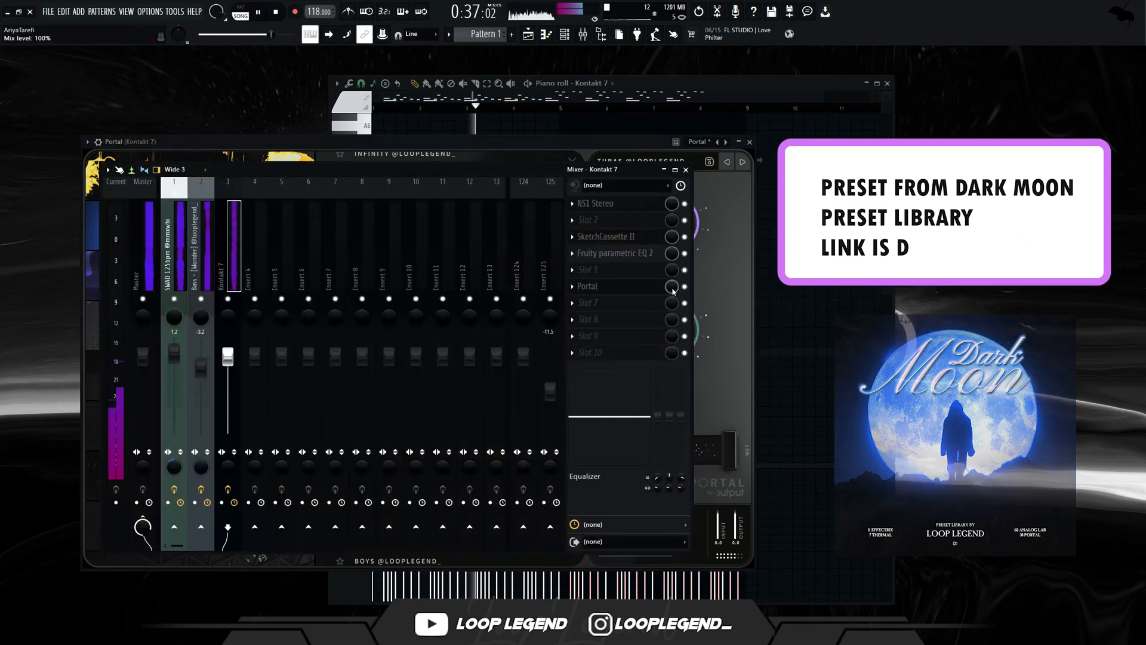
left_click(527, 34)
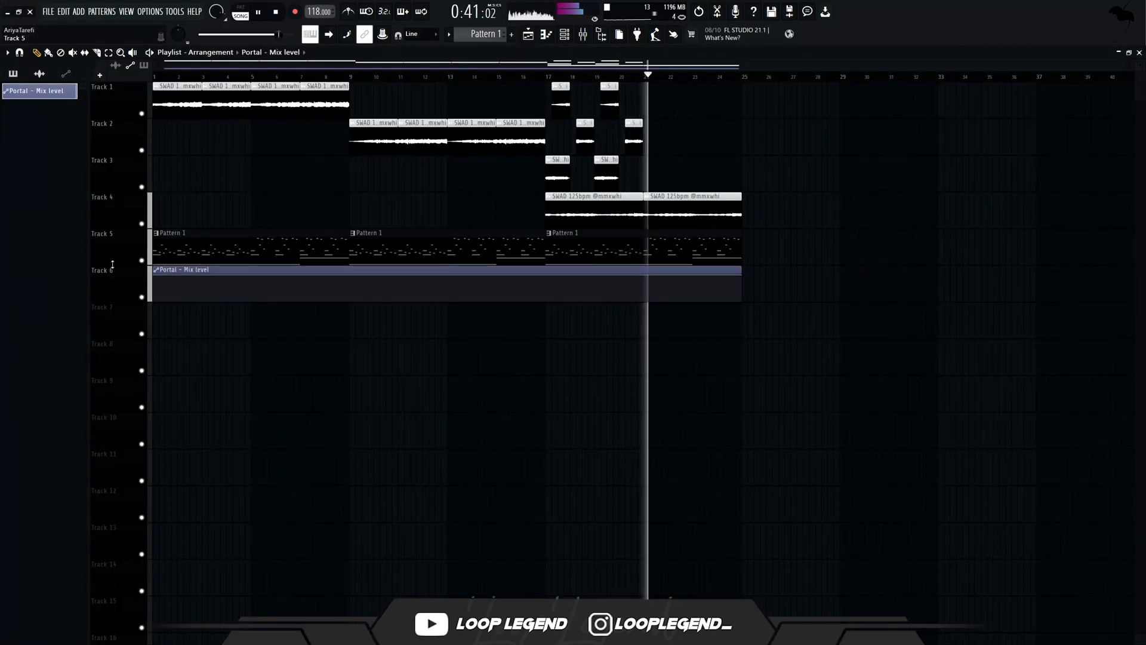
left_click_drag(157, 279, 312, 350)
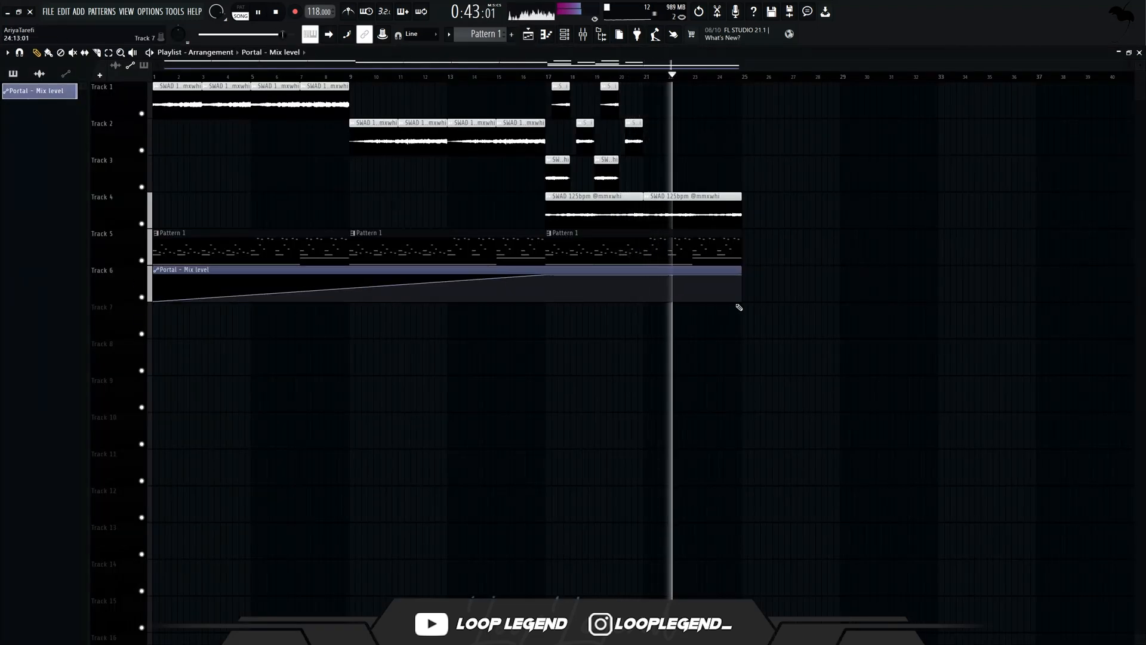
Shape the Portal mix automation to stay at zero through bar 1, ramp up in bar 2 and drop to zero at bar 3.
scroll(164, 328, "up", 5)
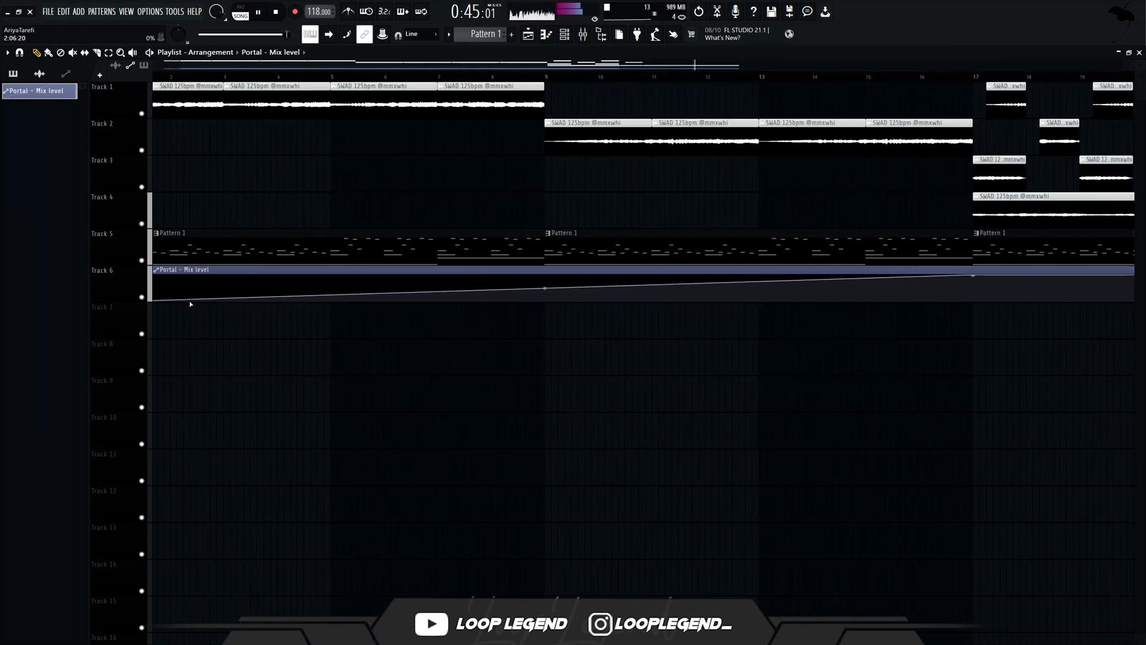
scroll(346, 292, "up", 4)
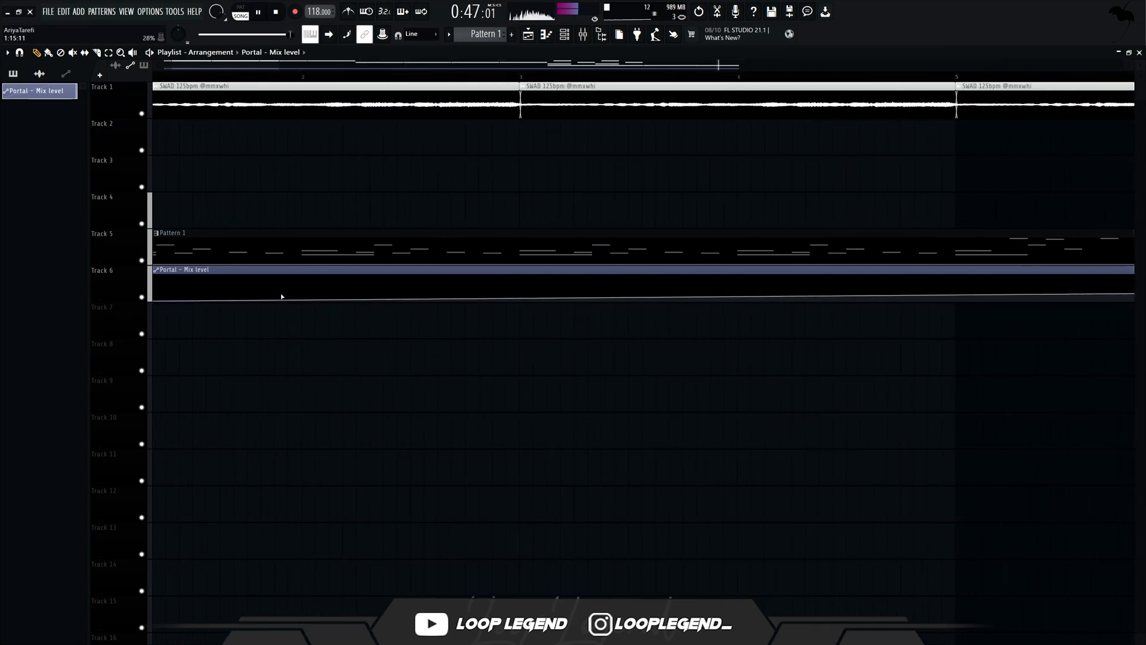
left_click_drag(313, 294, 412, 277)
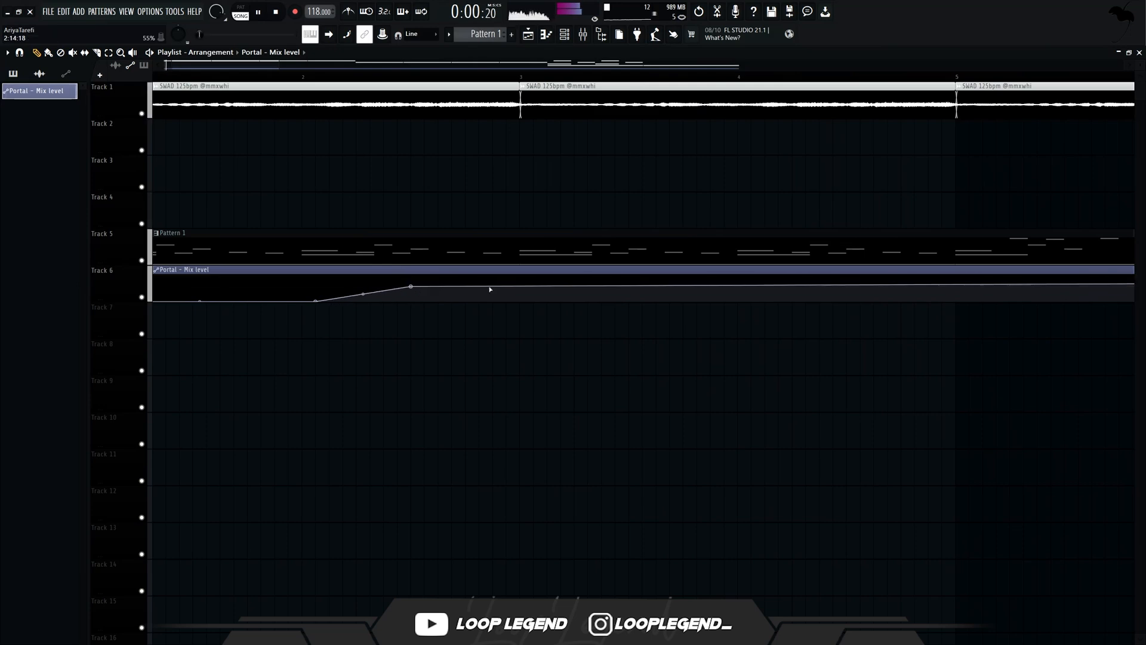
left_click_drag(536, 285, 521, 304)
scroll(332, 401, "down", 2)
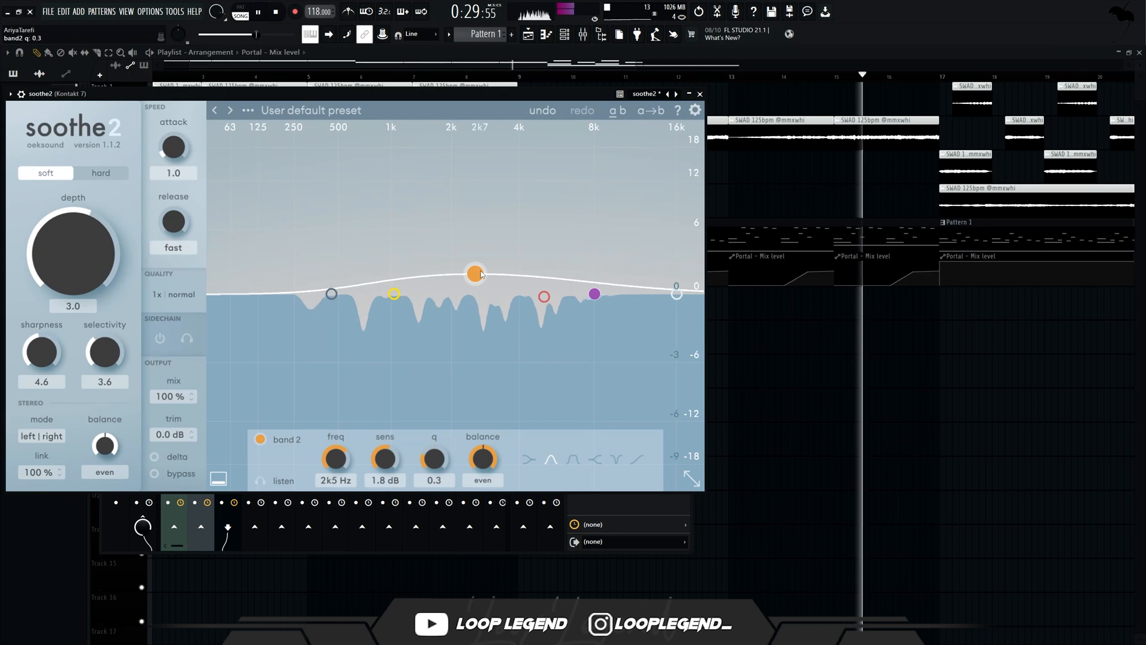
Raise the sensitivity of soothe2's 2.5 kHz band and move its raised 1 kHz band down to about 500 Hz.
left_click_drag(481, 274, 478, 228)
left_click_drag(394, 294, 341, 234)
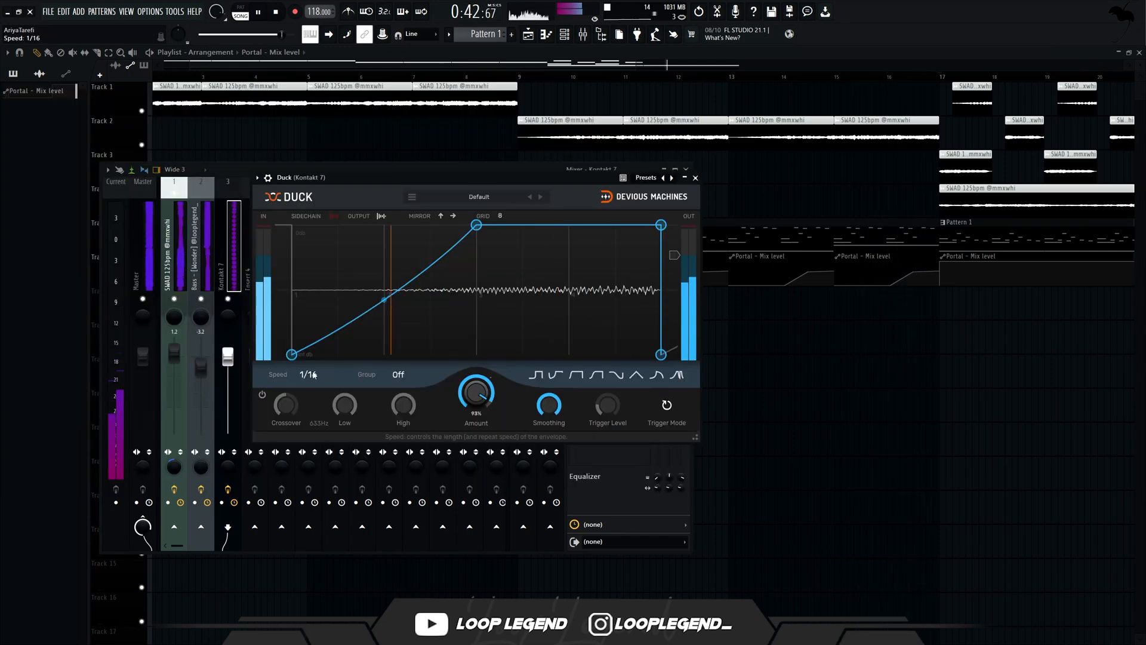
Try the 1/8 speed in Duck on the harp track and settle on the 1/12 triplet speed.
left_click(309, 375)
left_click(319, 303)
left_click(314, 376)
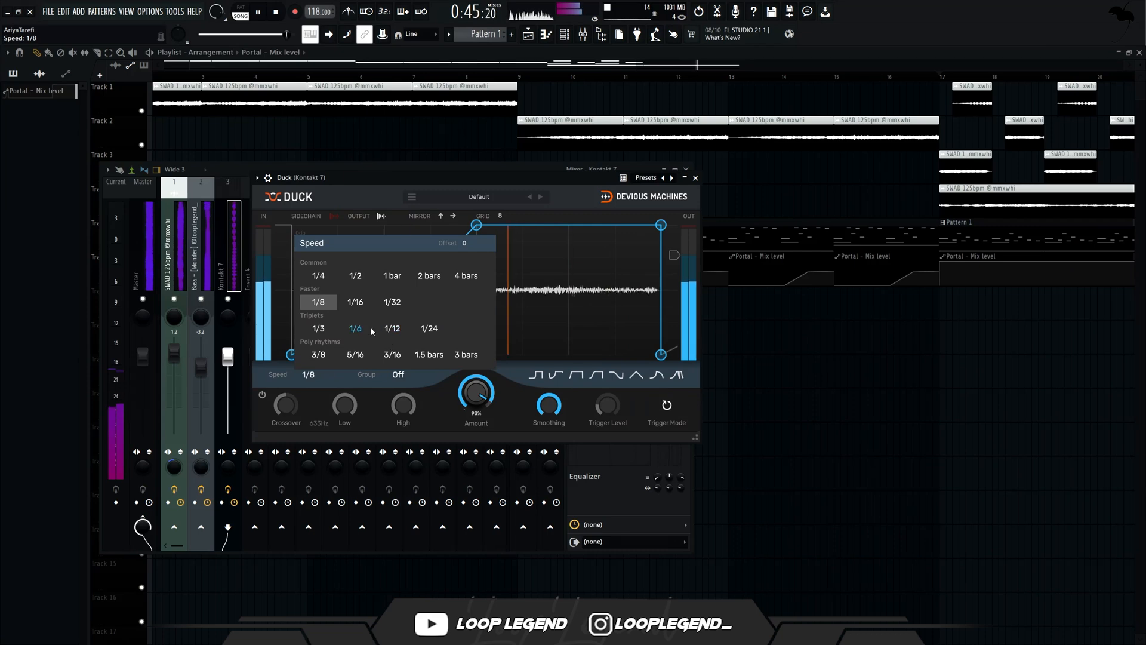
left_click(392, 328)
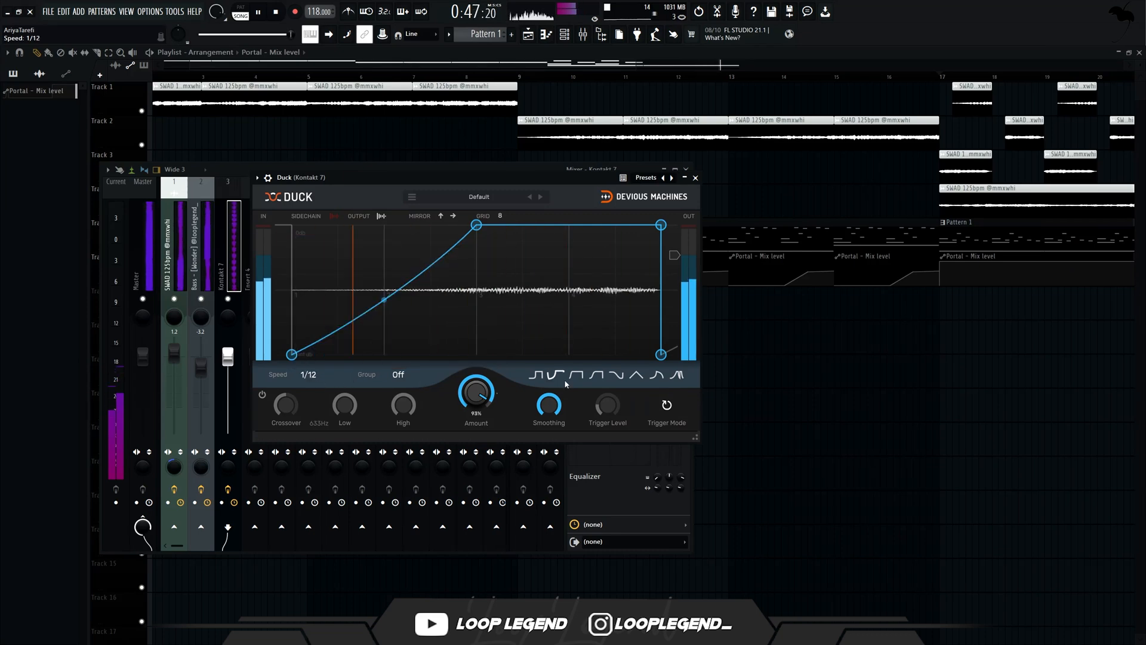
key("Escape")
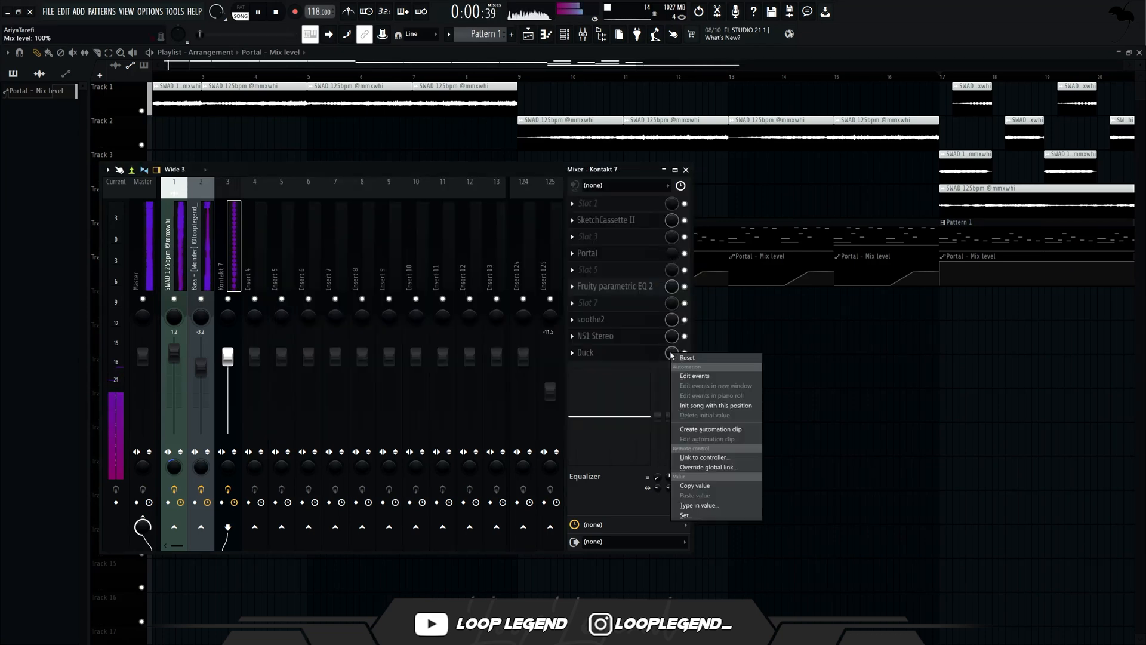
Create an automation clip for Duck's mix level, held at zero until bar 17 and rising from there through 39% in bar 18.
right_click(672, 355)
left_click(711, 430)
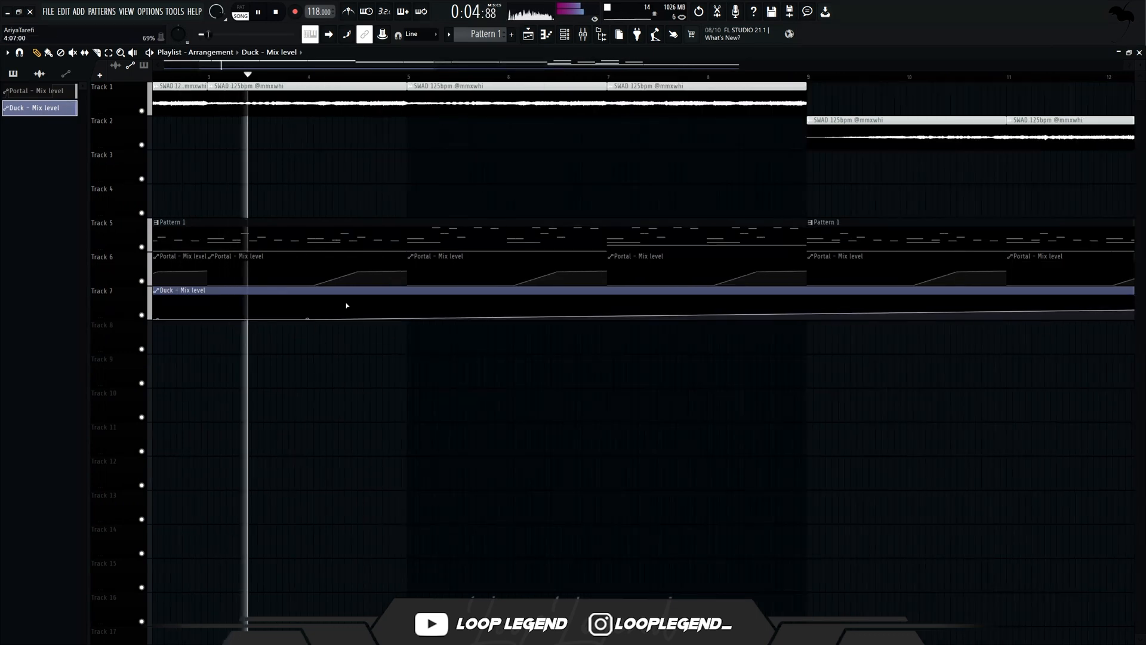
right_click(383, 307)
left_click_drag(383, 307, 408, 306)
right_click(422, 319)
scroll(338, 389, "down", 5)
left_click_drag(369, 436, 574, 440)
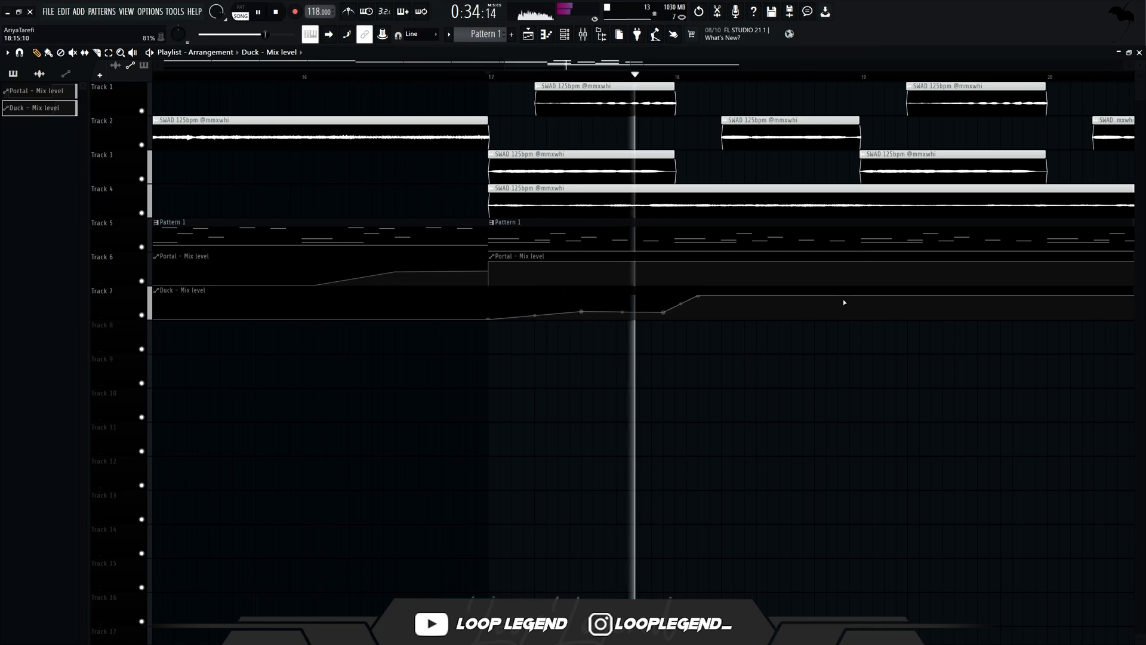
left_click_drag(698, 295, 702, 312)
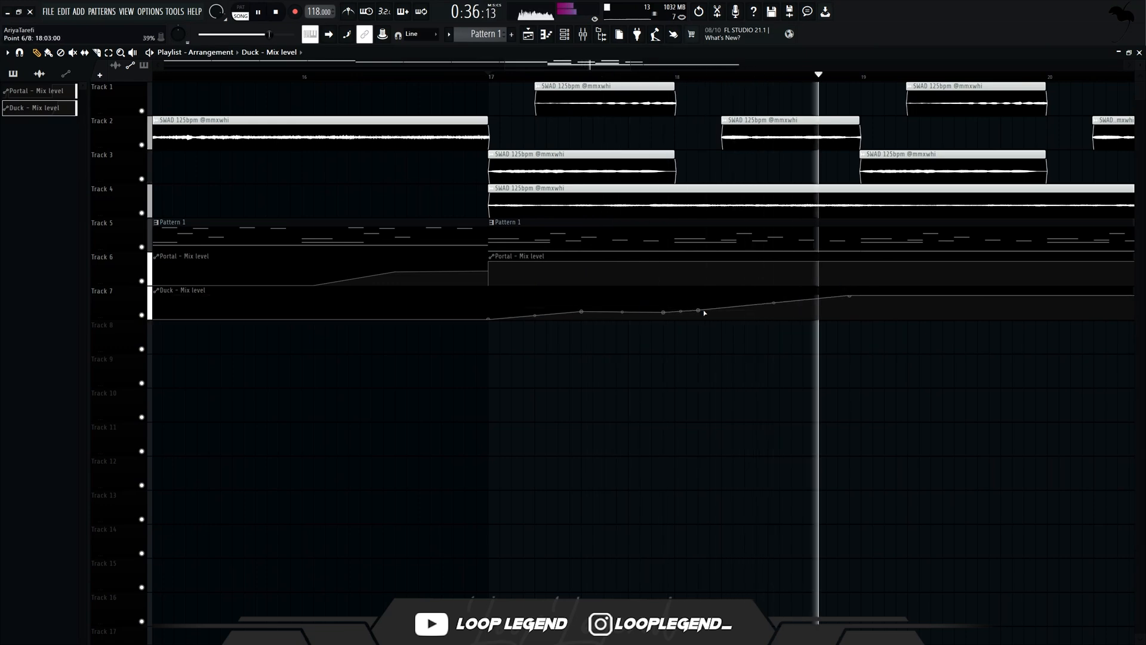
key("space")
Slice the Duck automation at bars 17 and 19, delete the remainder and repeat the two-bar ramp to bar 25.
scroll(732, 315, "down", 3)
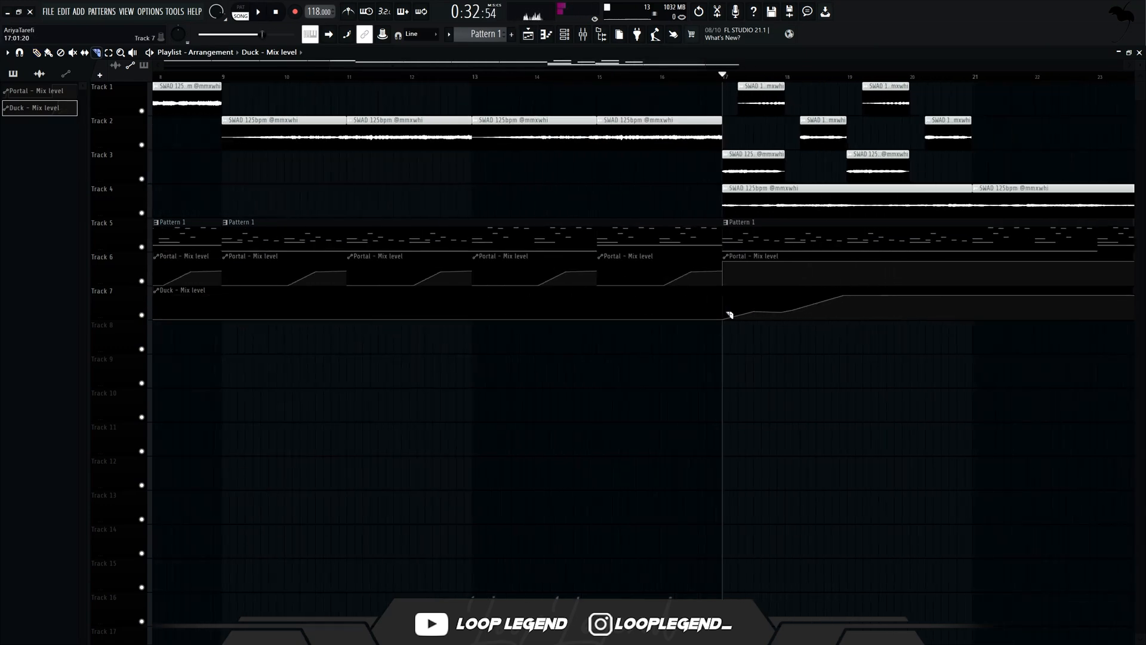
left_click_drag(709, 312, 694, 330)
key("Delete")
left_click_drag(849, 288, 853, 315)
left_click_drag(892, 290, 876, 310)
key("Delete")
left_click_drag(771, 305, 664, 341)
key("ctrl+b")
key("ctrl+b")
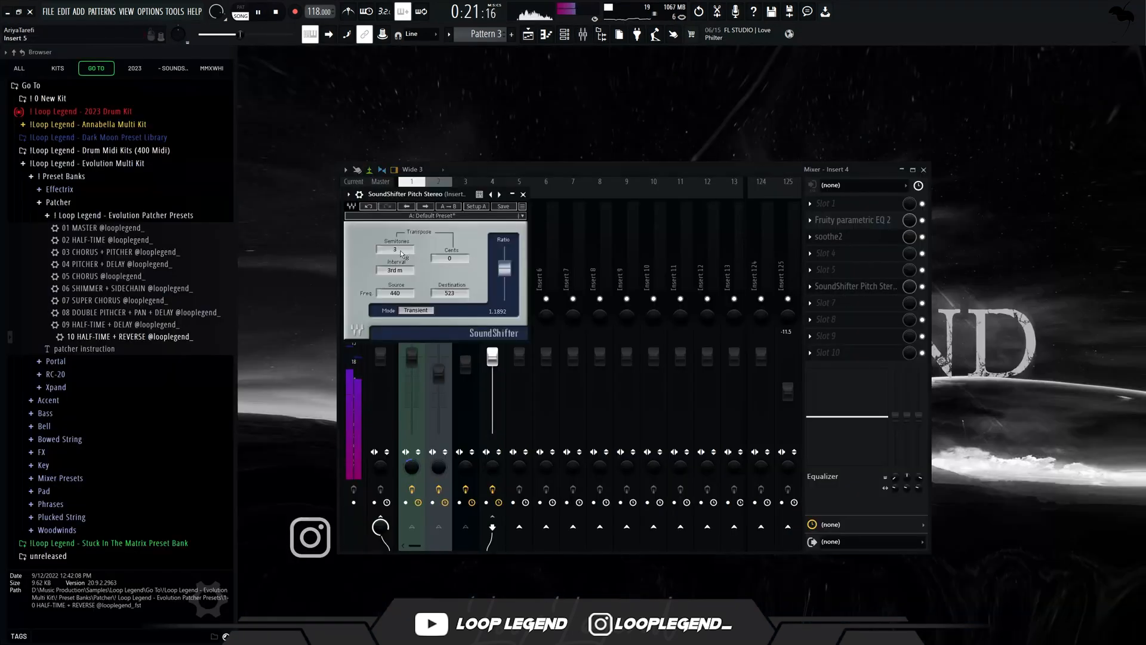
Preview hi-hats from the 2023 Drum Kit and open Hi Hat - [Chi Chi] in a new channel.
key("Escape")
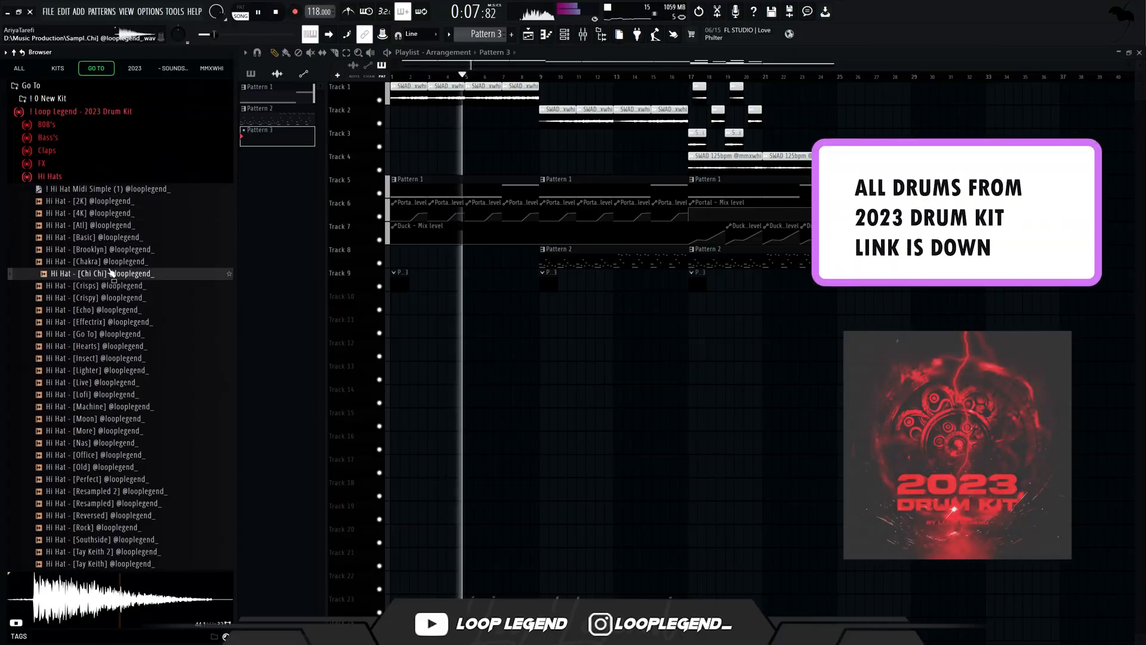
left_click(106, 296)
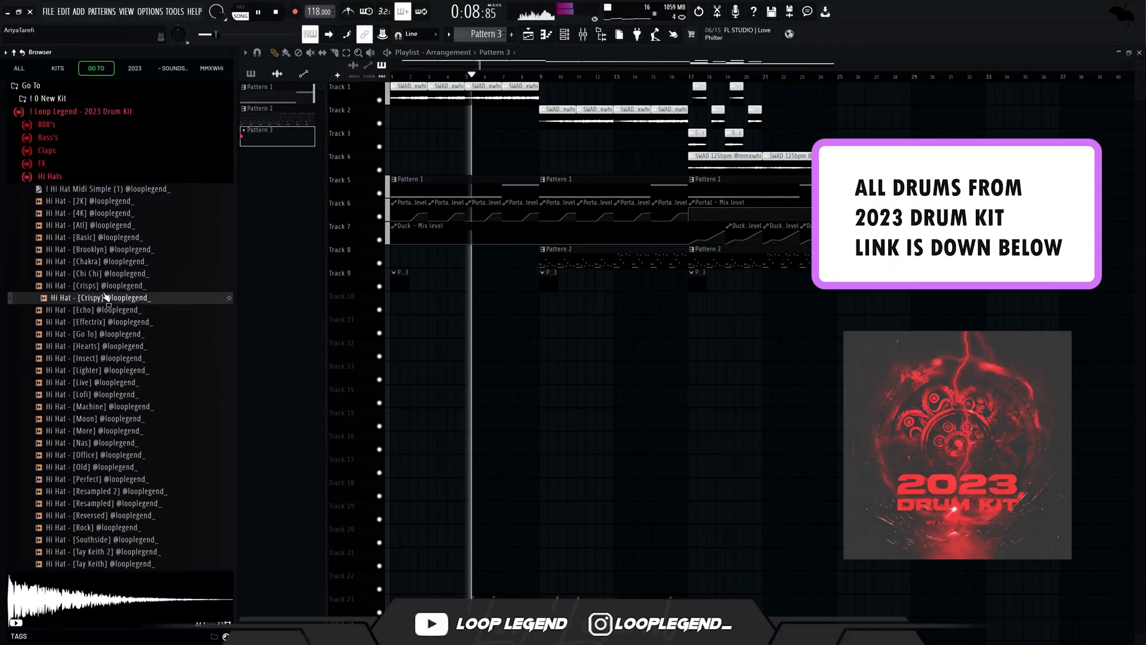
left_click(105, 286)
left_click(106, 278)
right_click(104, 277)
left_click(120, 292)
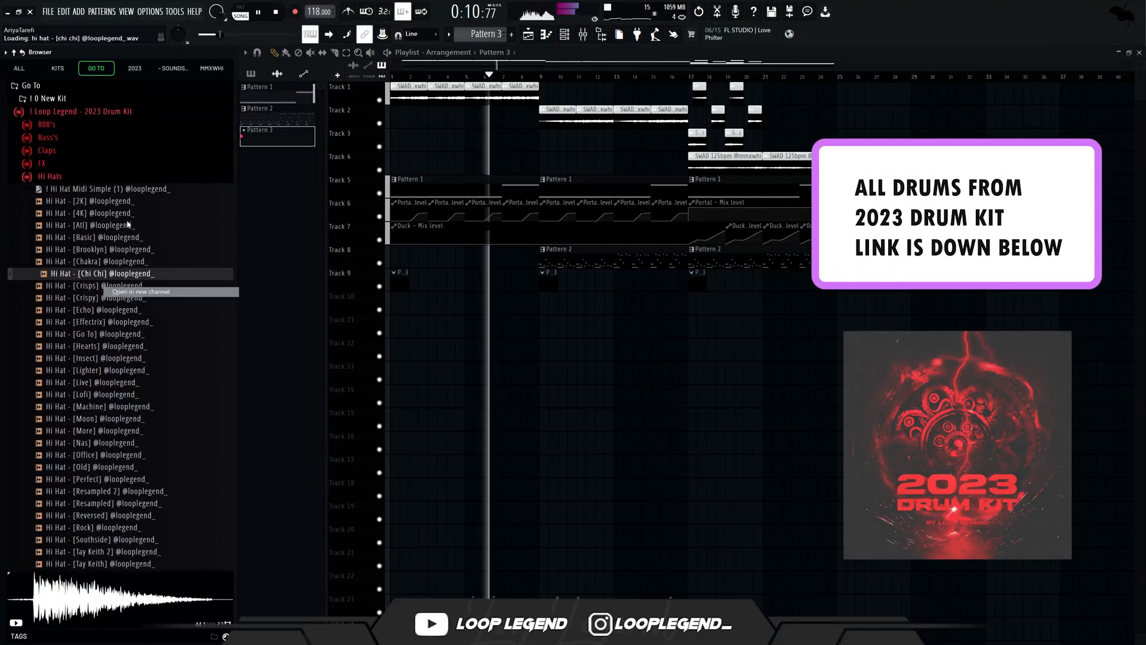
Load Hi Hat Midi Simple (1) on the hi-hat channel, set its sample start offset to 5% and show its notes.
left_click_drag(140, 190, 370, 203)
scroll(512, 353, "up", 4)
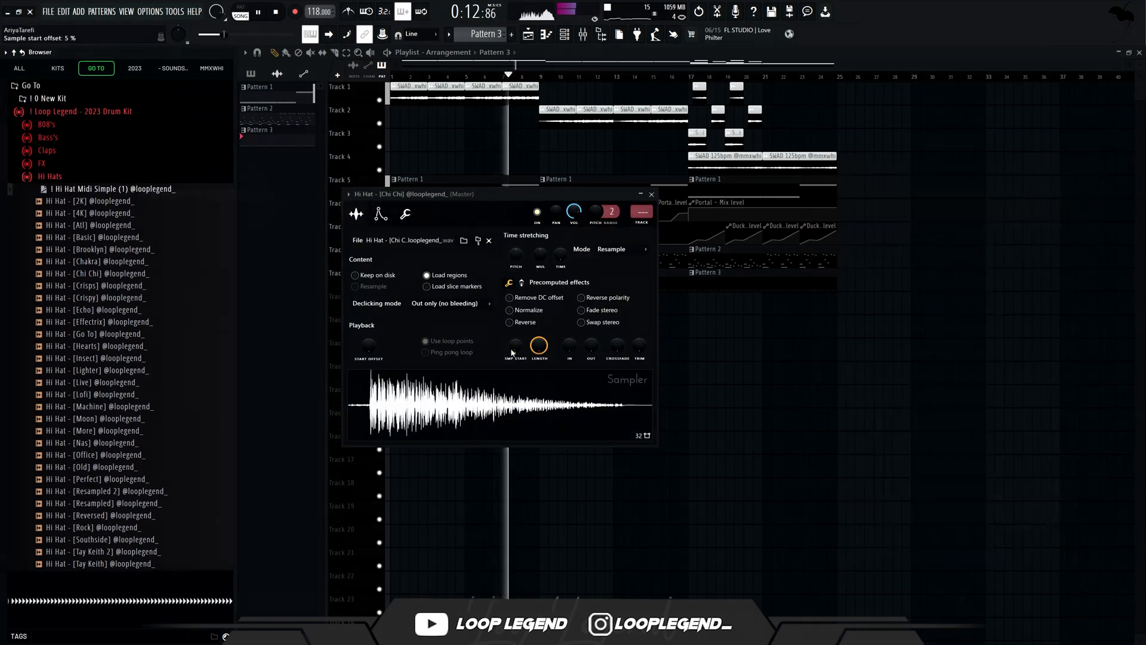
left_click(547, 35)
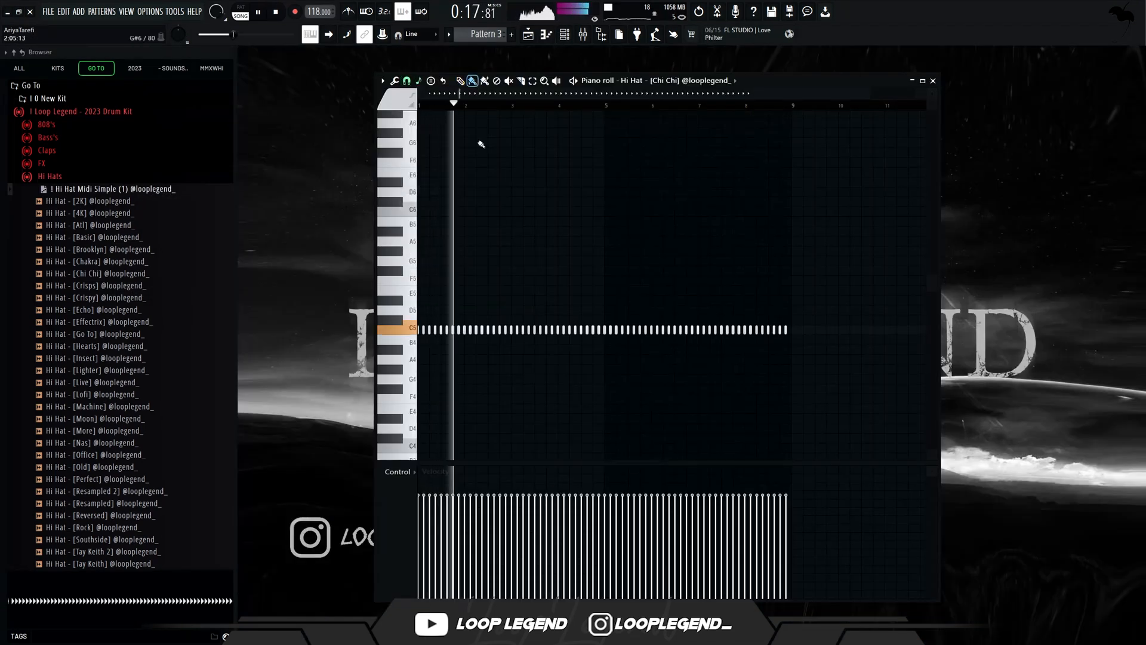
Delete one hi-hat hit in bar 2 and add extra hits for a quick roll in bar 3.
right_click(523, 330)
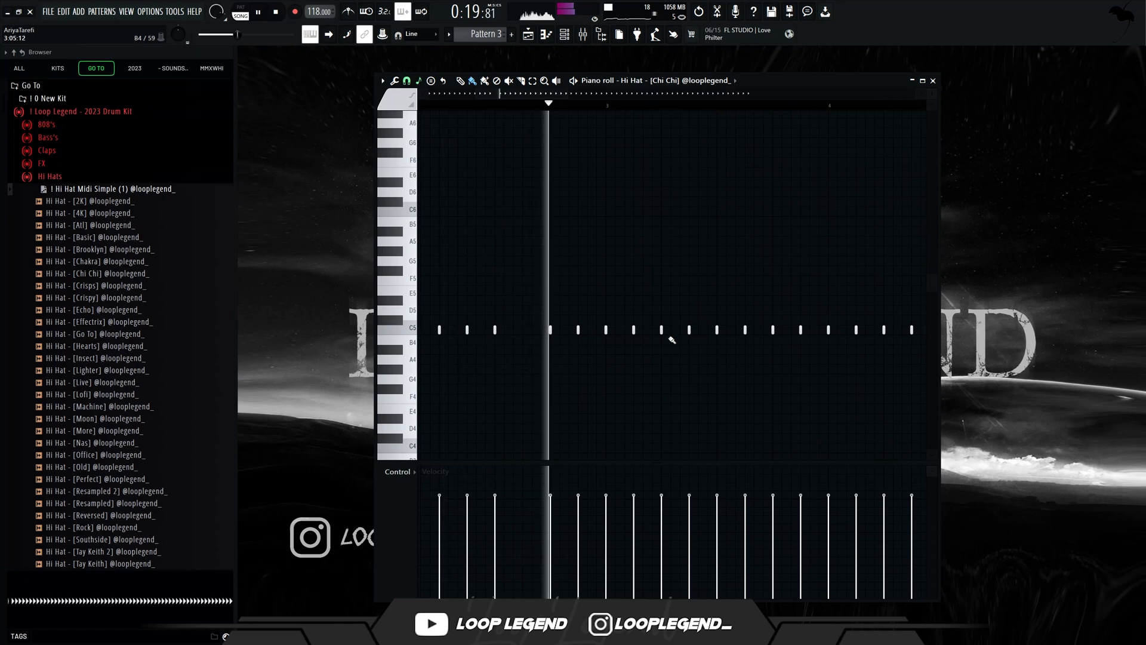
left_click_drag(700, 330, 711, 330)
scroll(769, 345, "down", 3)
scroll(771, 363, "up", 3)
Lower two neighbouring hi-hat hits in bar 4 to A4 and A#4.
left_click(787, 360)
left_click_drag(808, 330, 807, 349)
scroll(780, 353, "down", 4)
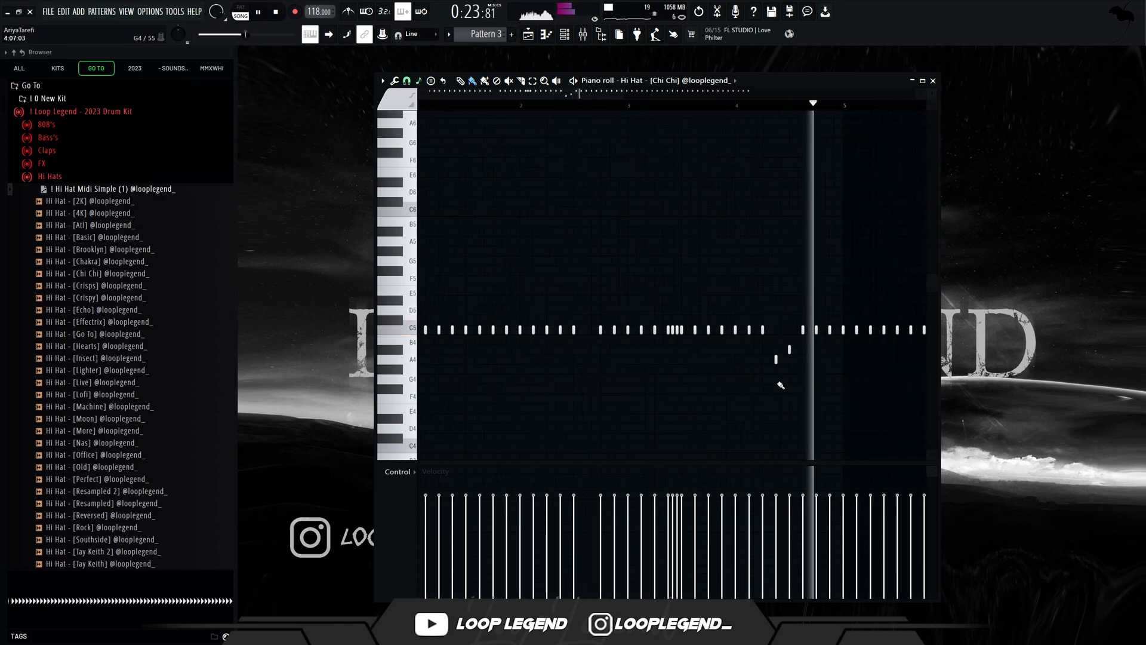
Set the grid snap to 1/3 step and build a tight three-hit C5 hi-hat roll on beat 2 of bar 1.
left_click(406, 81)
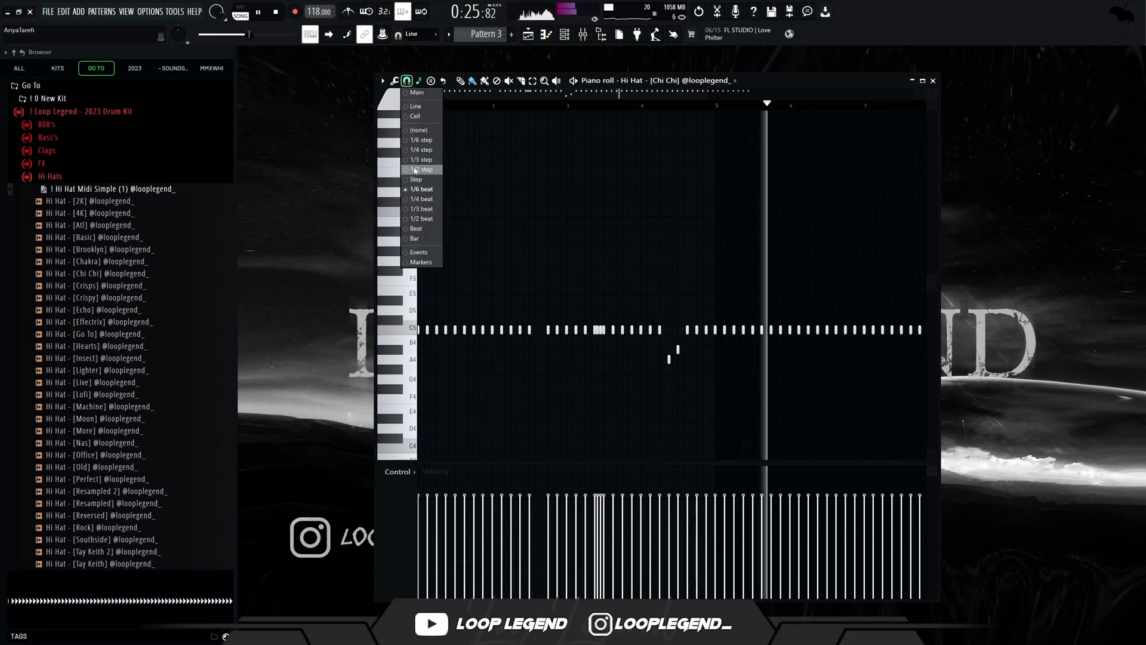
left_click(420, 169)
scroll(389, 275, "up", 2)
scroll(389, 274, "up", 3)
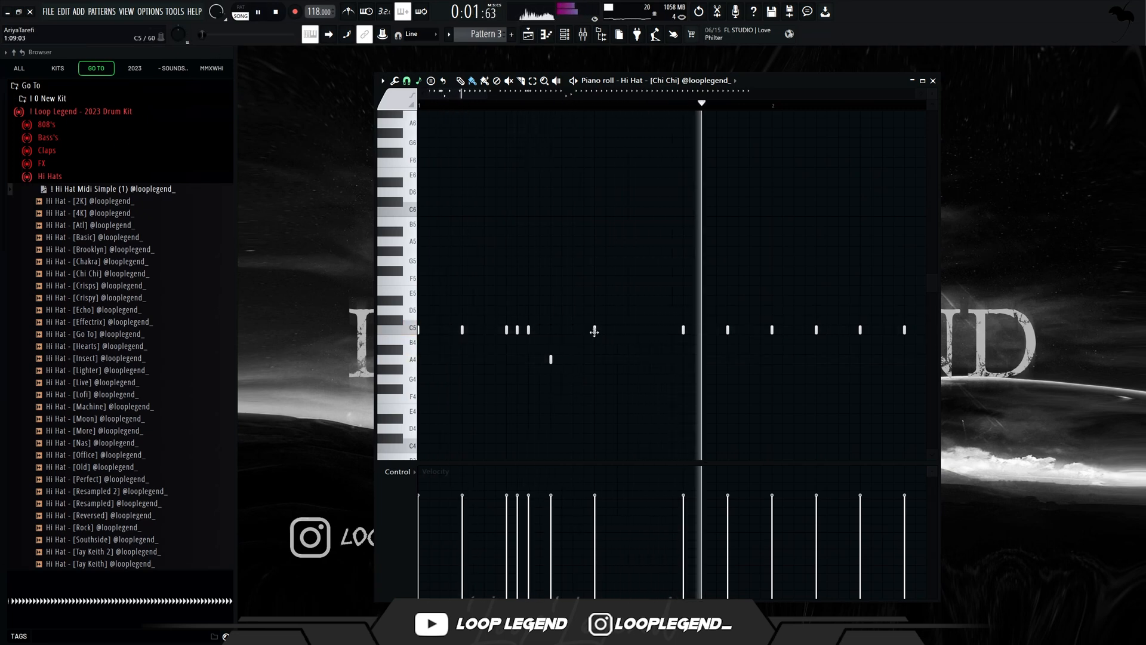
left_click(407, 81)
left_click(421, 159)
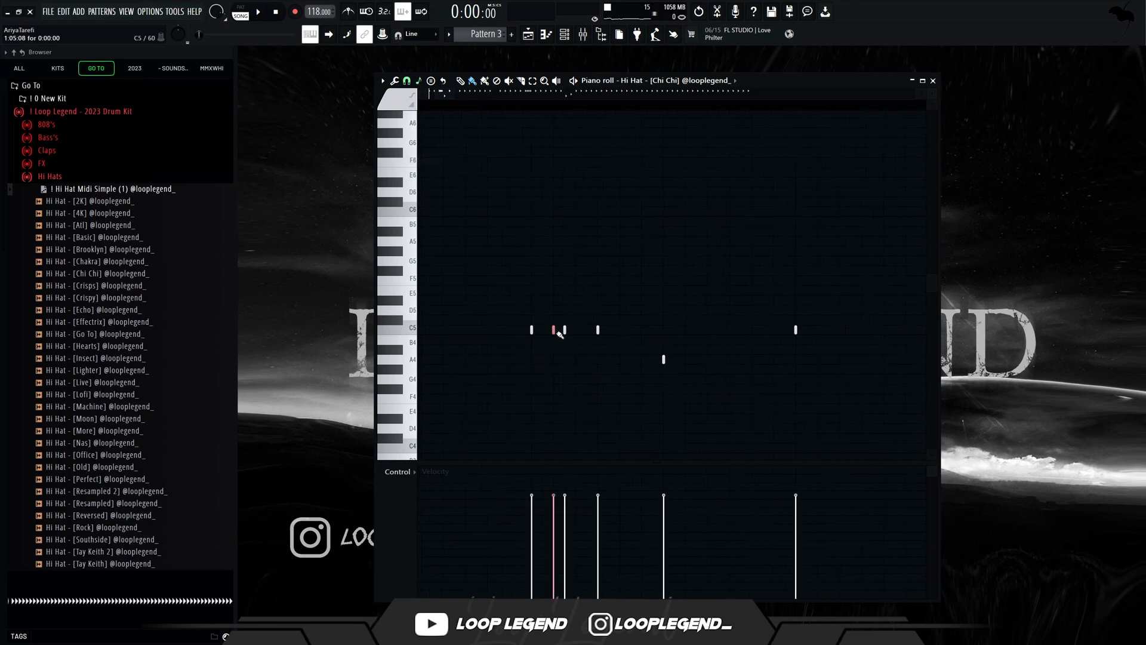
right_click(599, 331)
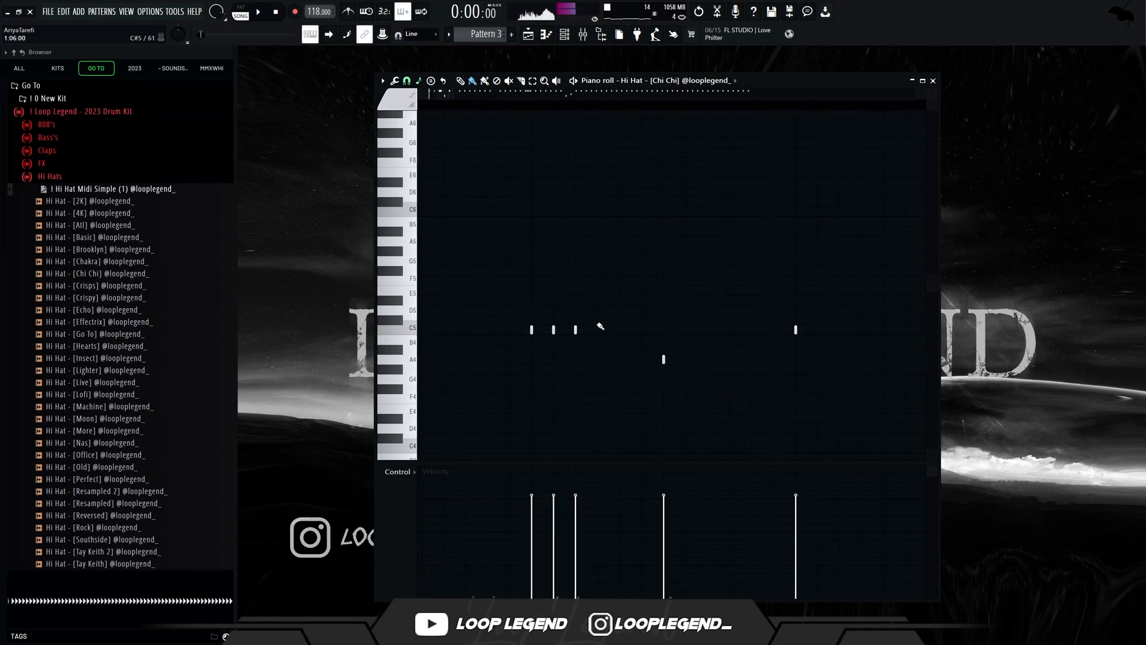
Replace the A4 hit after the bar 1 roll with C5 triplet hits, using a 1/3 beat grid snap.
left_click_drag(665, 352, 721, 357)
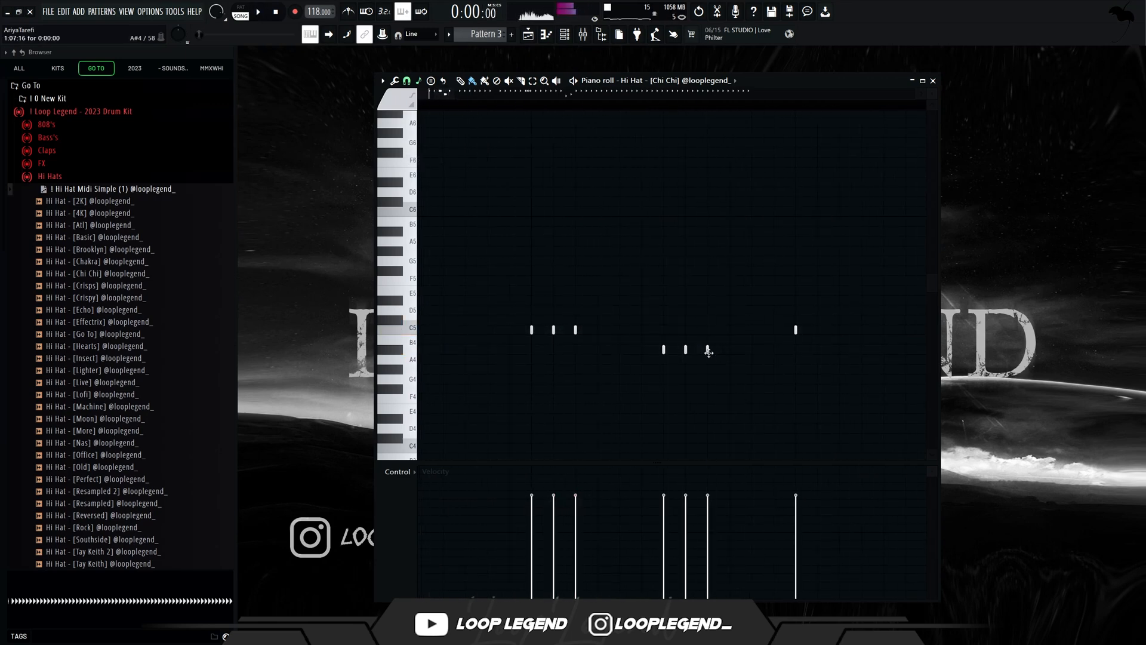
key("space")
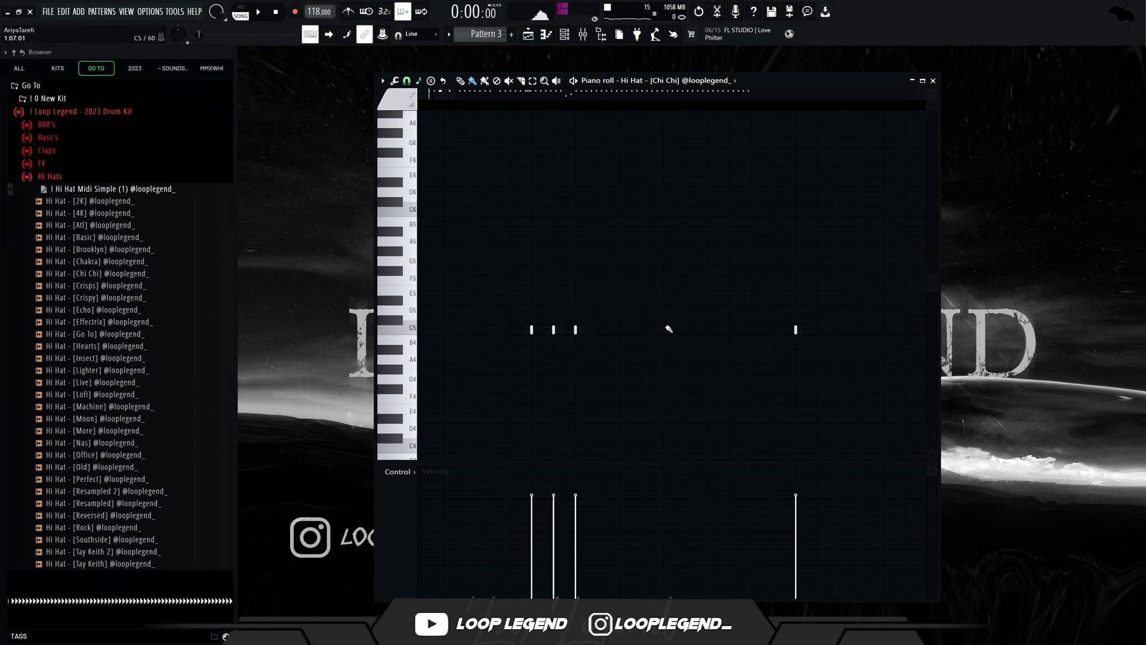
left_click(406, 81)
left_click(424, 208)
key("space")
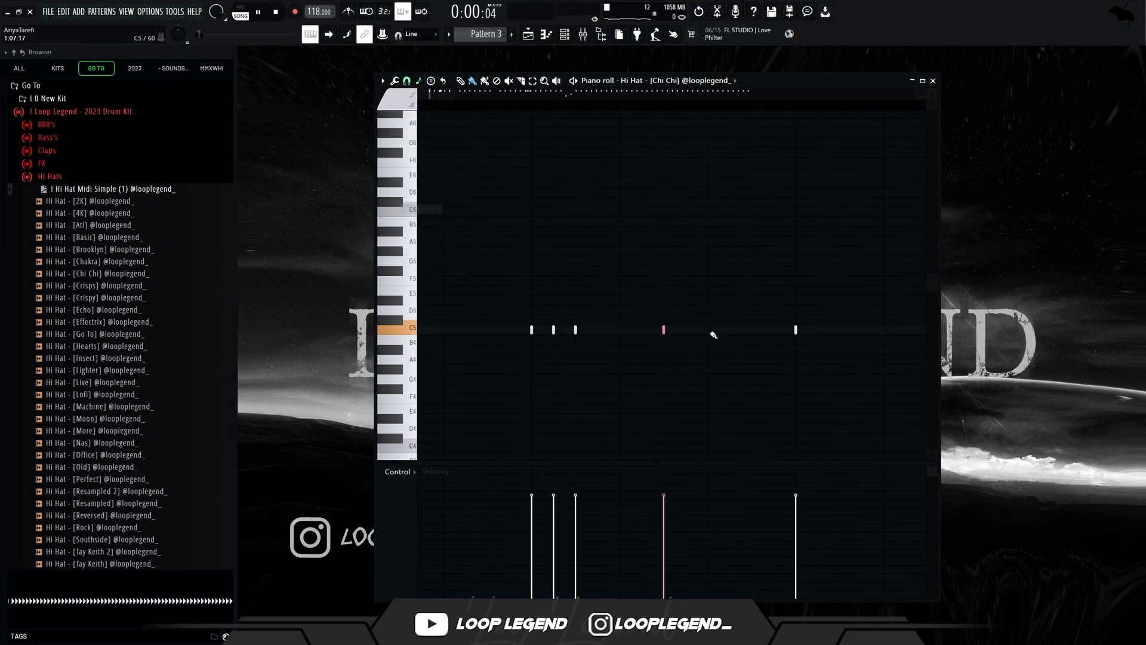
right_click(664, 330)
key("space")
key("space")
left_click(629, 331)
scroll(629, 350, "down", 5)
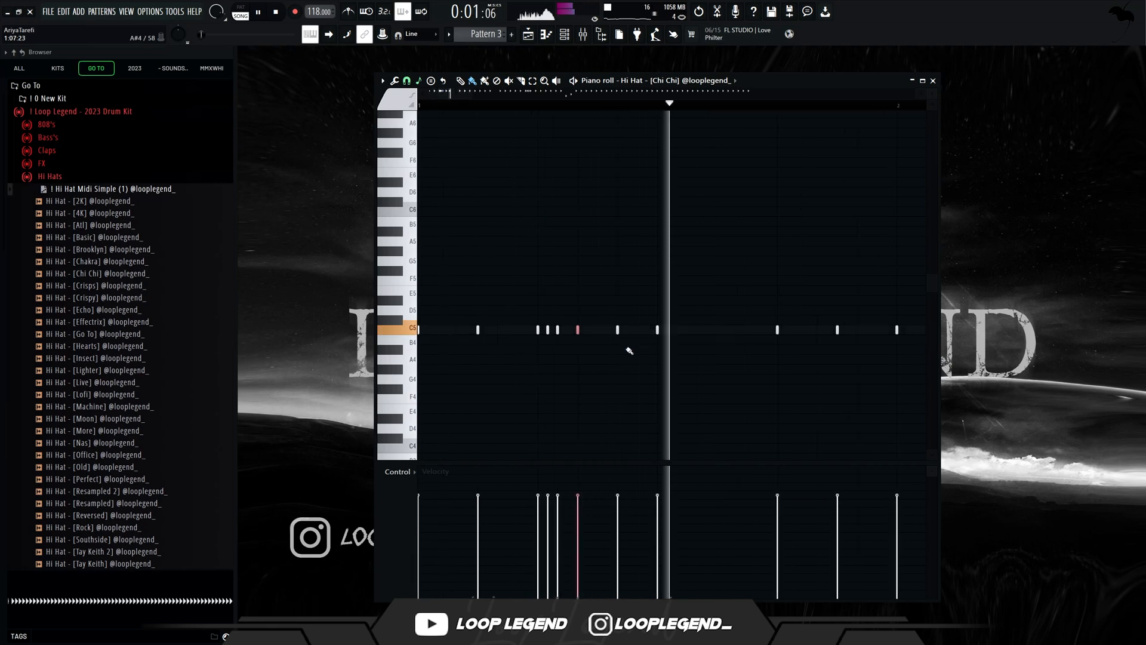
key("space")
key("space")
Set the grid snap to 1/6 beat and add two C5 hits as a quick roll leading into bar 2.
left_click(407, 81)
left_click(424, 187)
left_click_drag(783, 329, 800, 330)
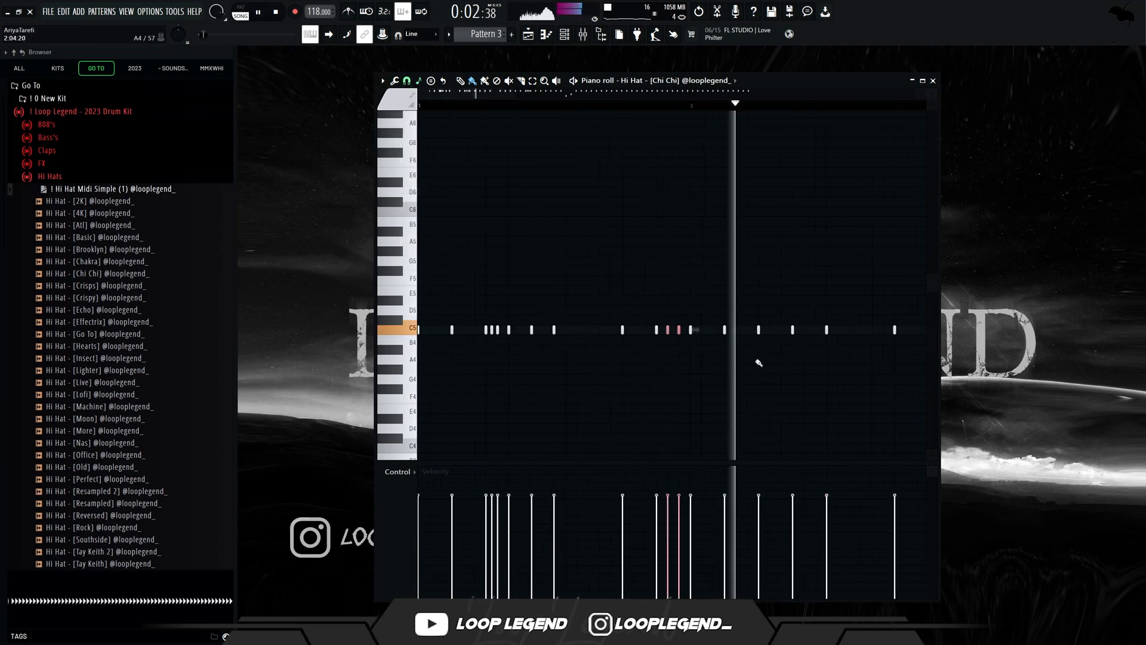
key("space")
Try a three-hit hi-hat triplet lowered to G#4 on beat 3 of bar 2.
left_click(407, 81)
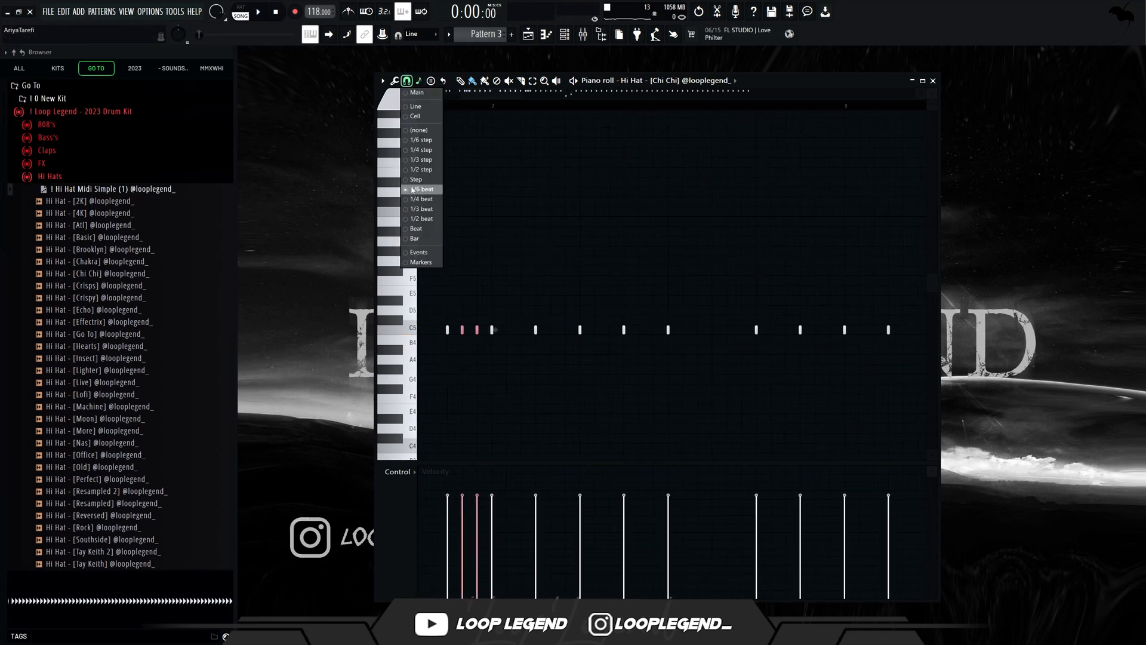
left_click(423, 219)
key("space")
scroll(697, 355, "down", 3)
left_click_drag(669, 343, 706, 325)
key("shift+Down")
key("shift+Down")
key("shift+Down")
key("shift+Down")
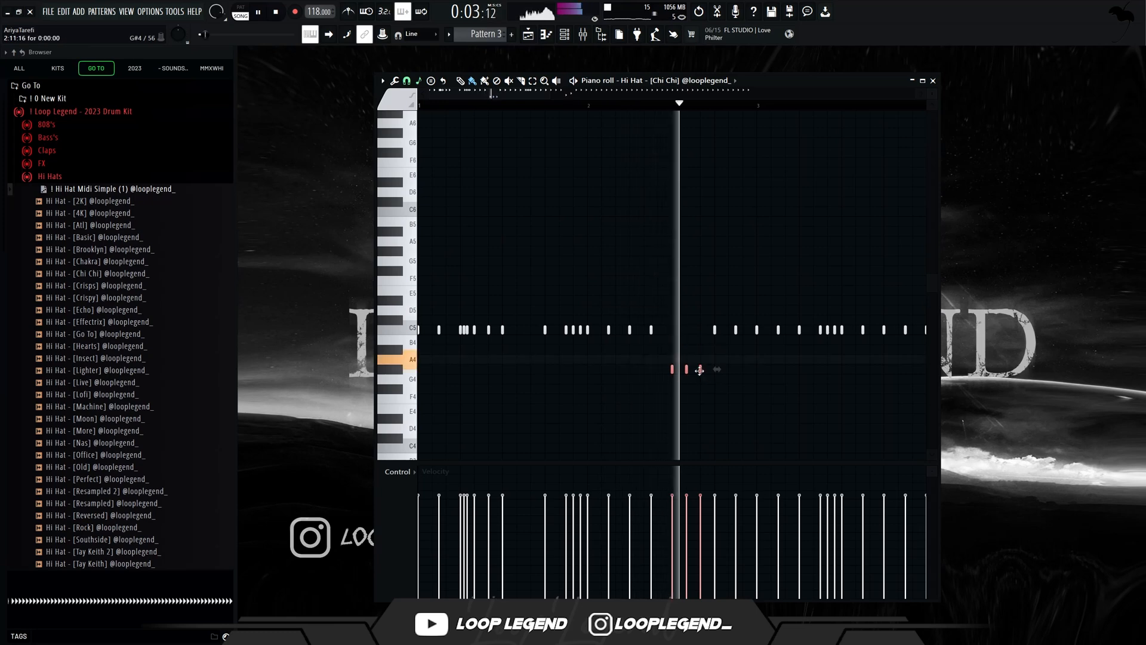
scroll(714, 381, "down", 2)
key("space")
scroll(591, 350, "up", 3)
key("ctrl+z")
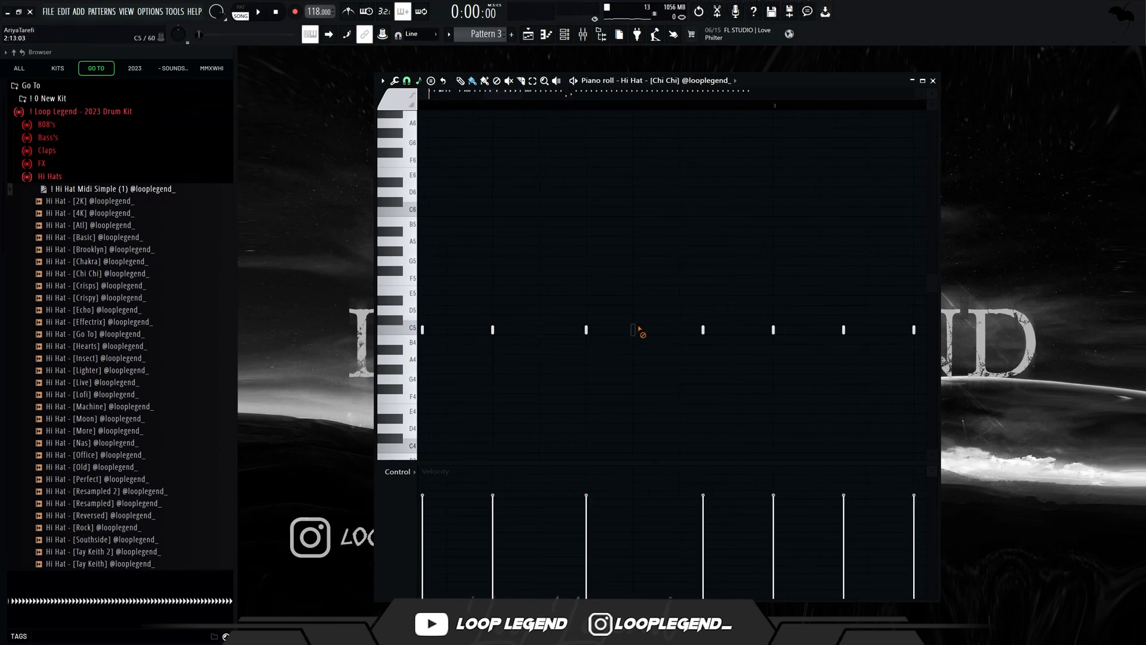
Add softer three-hit F#4 rolls at the end of bar 3 and early in bar 4, and set the grid snap to 1/3 beat.
left_click_drag(734, 326, 584, 407)
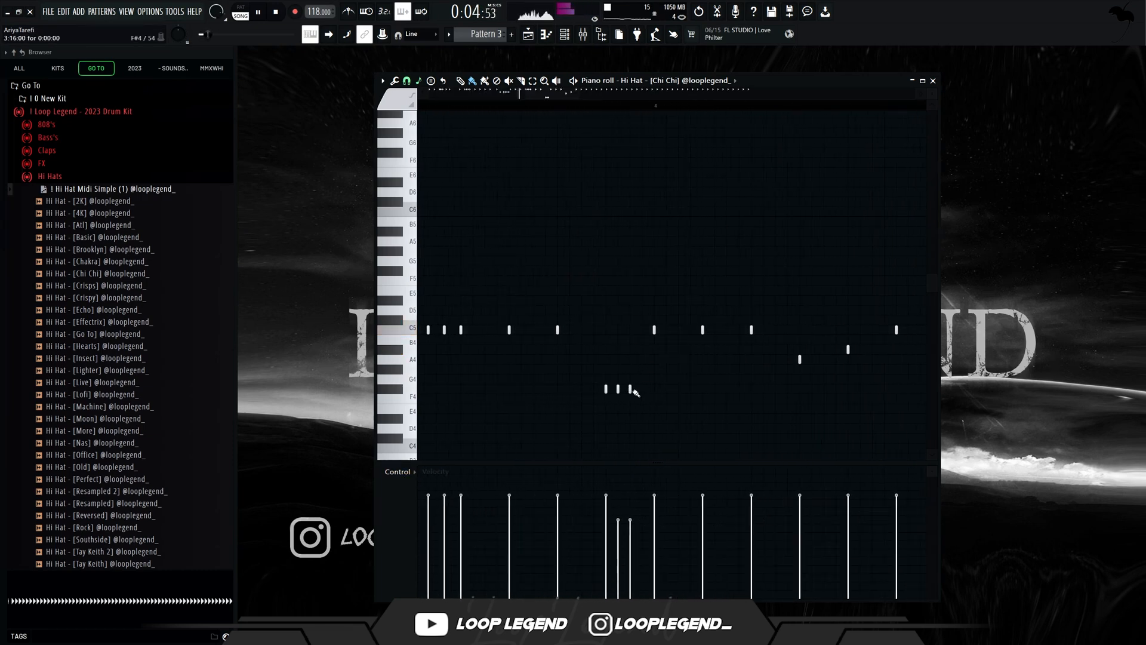
left_click_drag(715, 389, 742, 385)
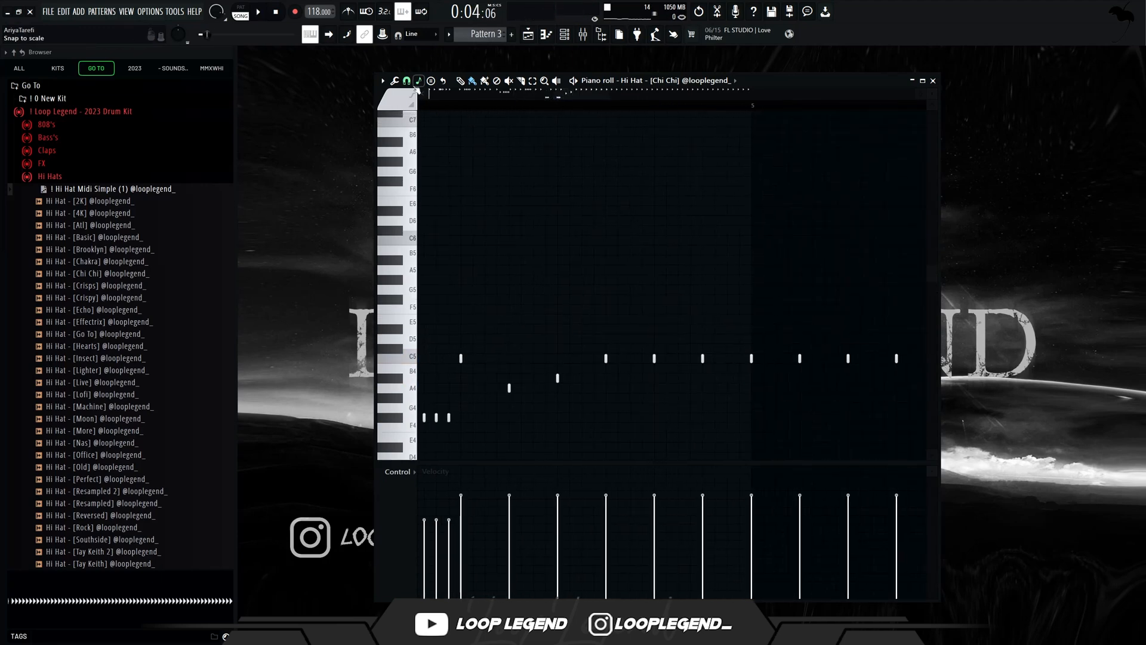
left_click(406, 80)
left_click(422, 209)
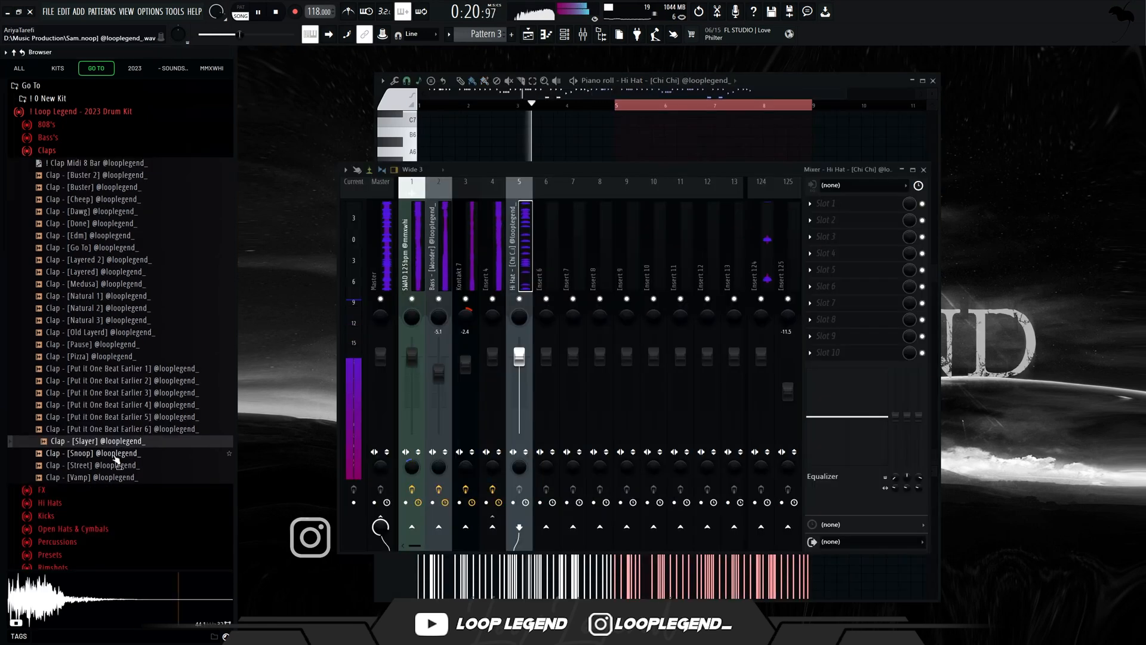
Preview claps from the 2023 Drum Kit and open Clap - [Street] in a new channel.
left_click(111, 466)
left_click(115, 443)
left_click(105, 477)
right_click(95, 469)
left_click(133, 435)
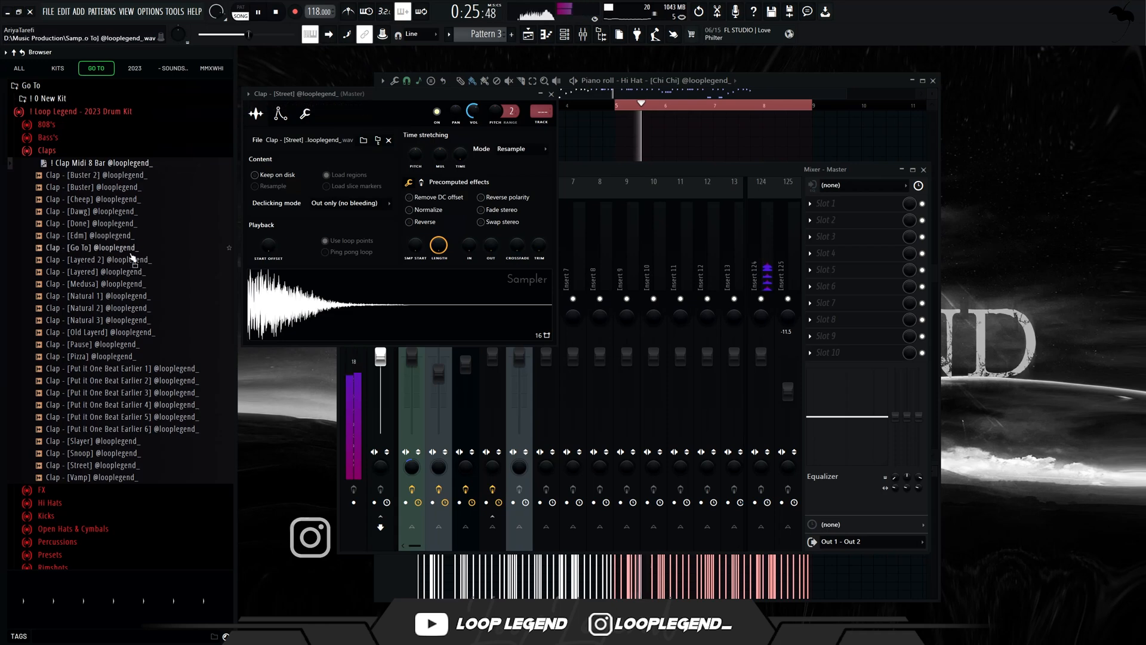
Preview more claps from the kit and open Clap - [Cheep] in a new channel.
left_click(103, 346)
left_click(96, 237)
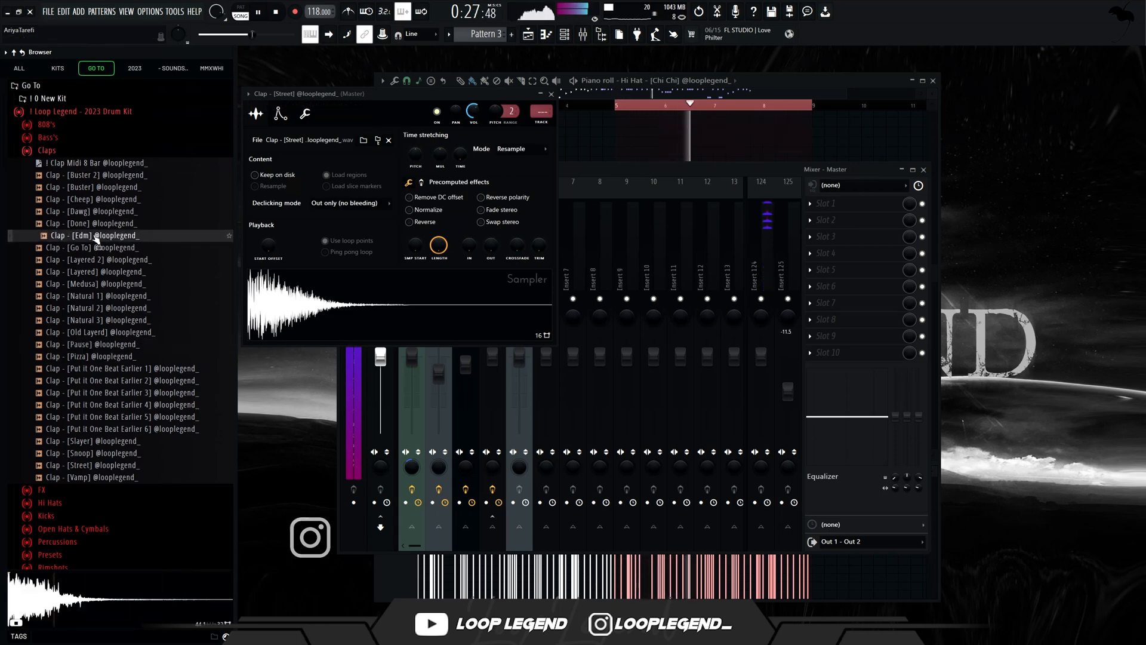
left_click(95, 224)
left_click(96, 212)
right_click(98, 197)
left_click(133, 207)
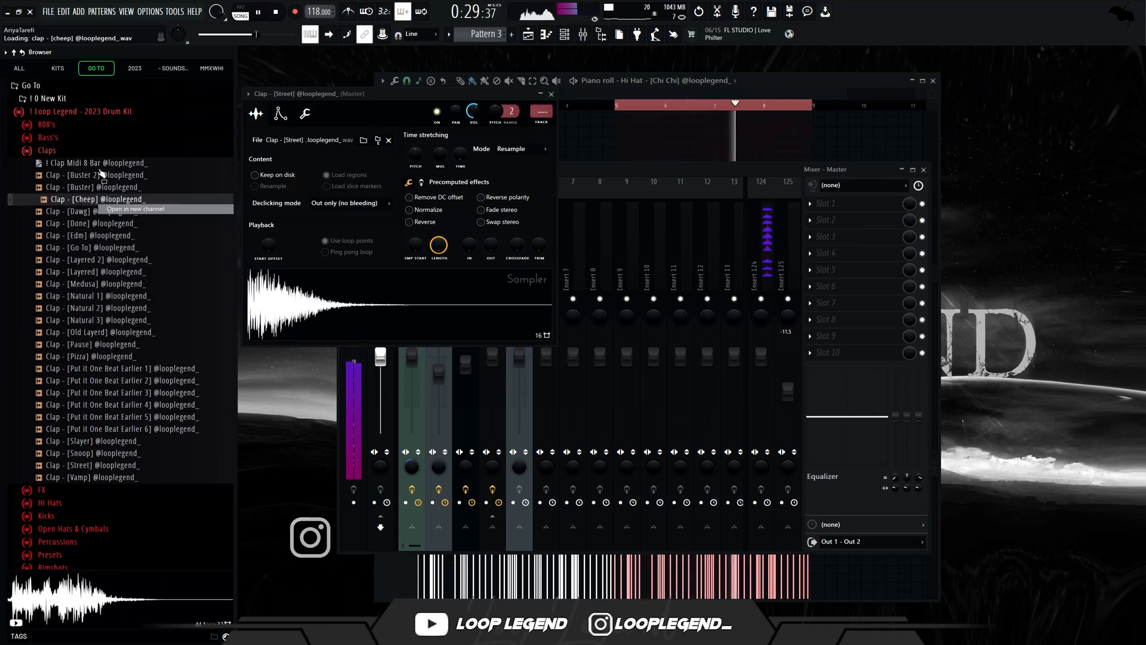
Load Clap Midi 8 Bar on both clap channels and assign them to mixer tracks 6 and 7.
right_click(102, 167)
left_click_drag(102, 168, 497, 132)
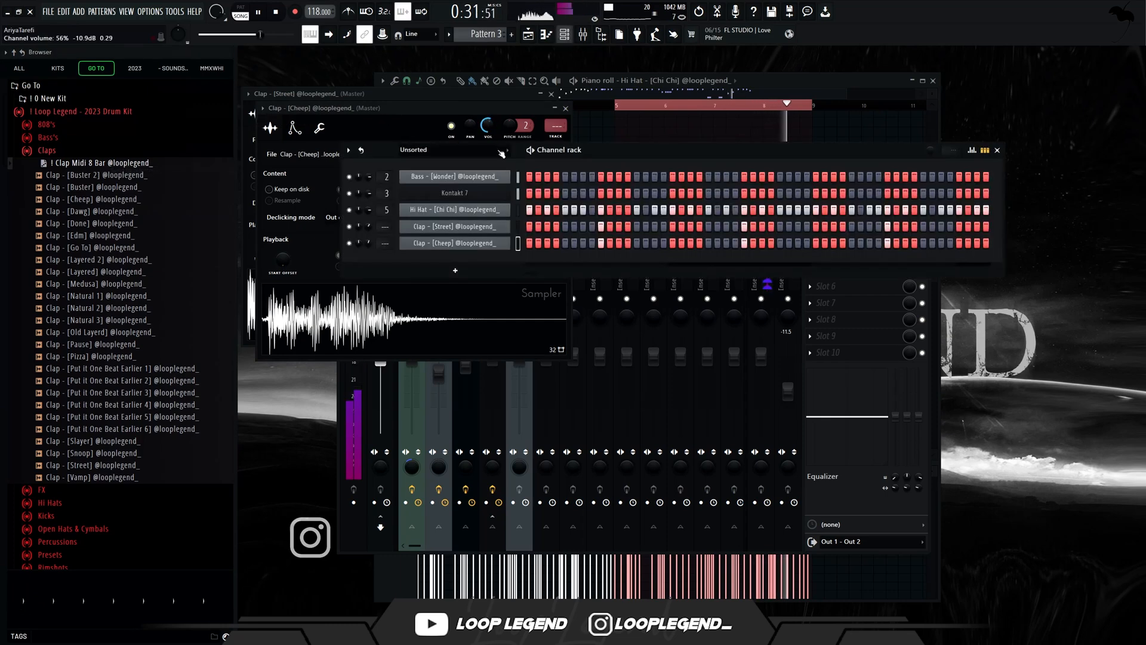
key("ctrl+l")
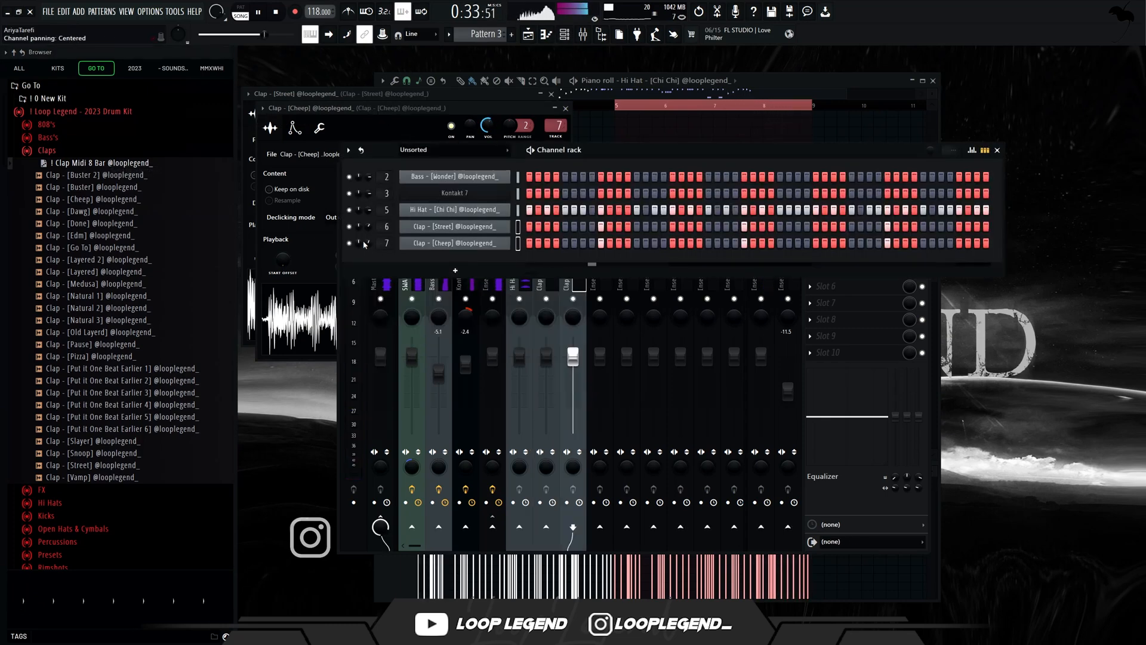
key("F6")
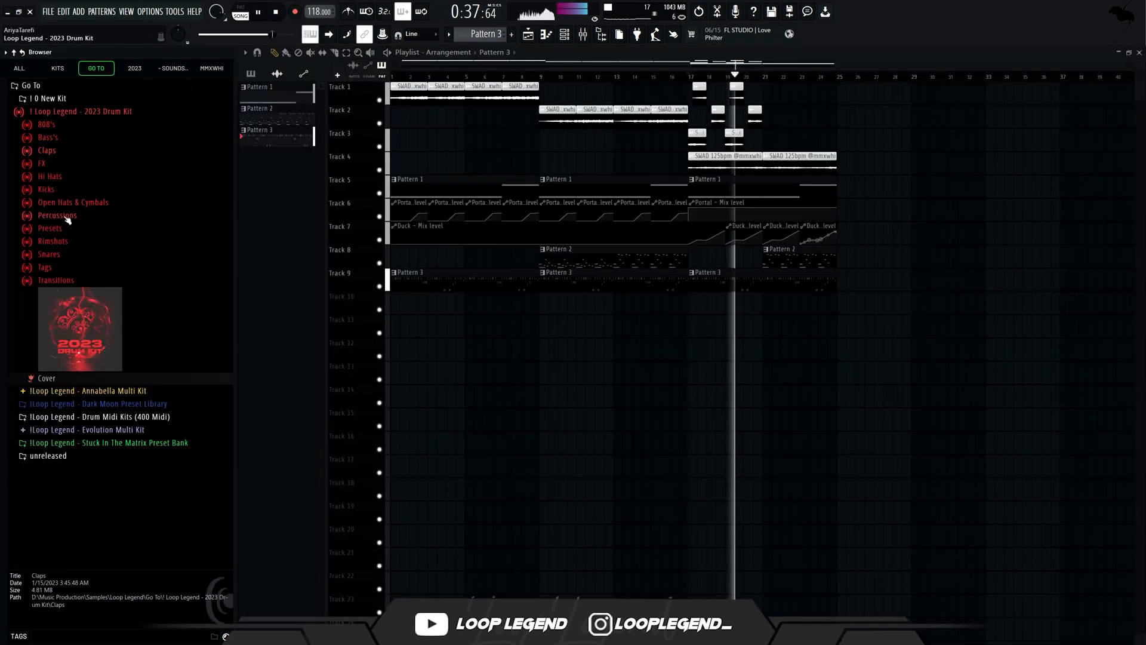
Preview sounds from Open Hats & Cymbals and open Open Hat - [Dry Reversed] in a new channel.
left_click(73, 202)
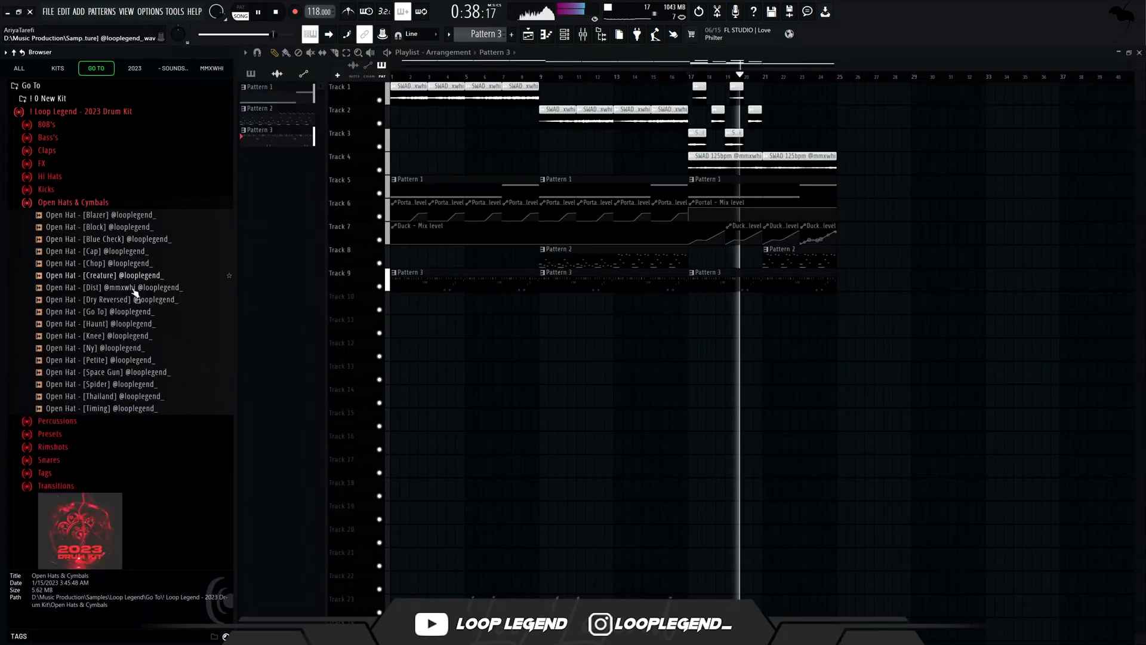
left_click(137, 311)
left_click(121, 297)
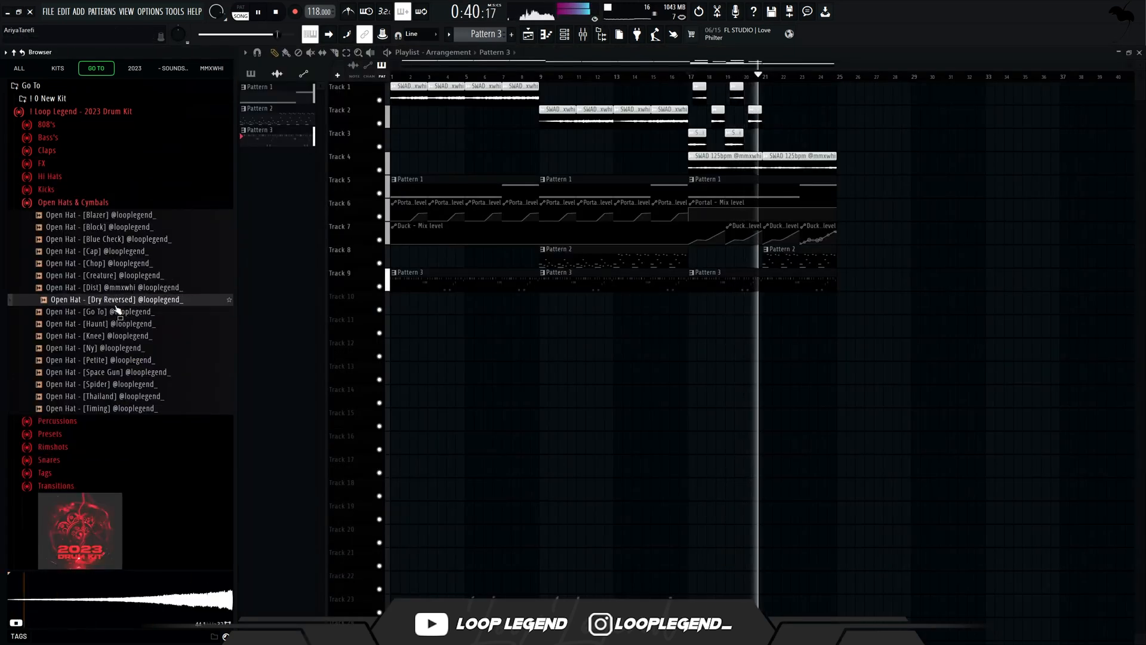
right_click(120, 300)
left_click(144, 315)
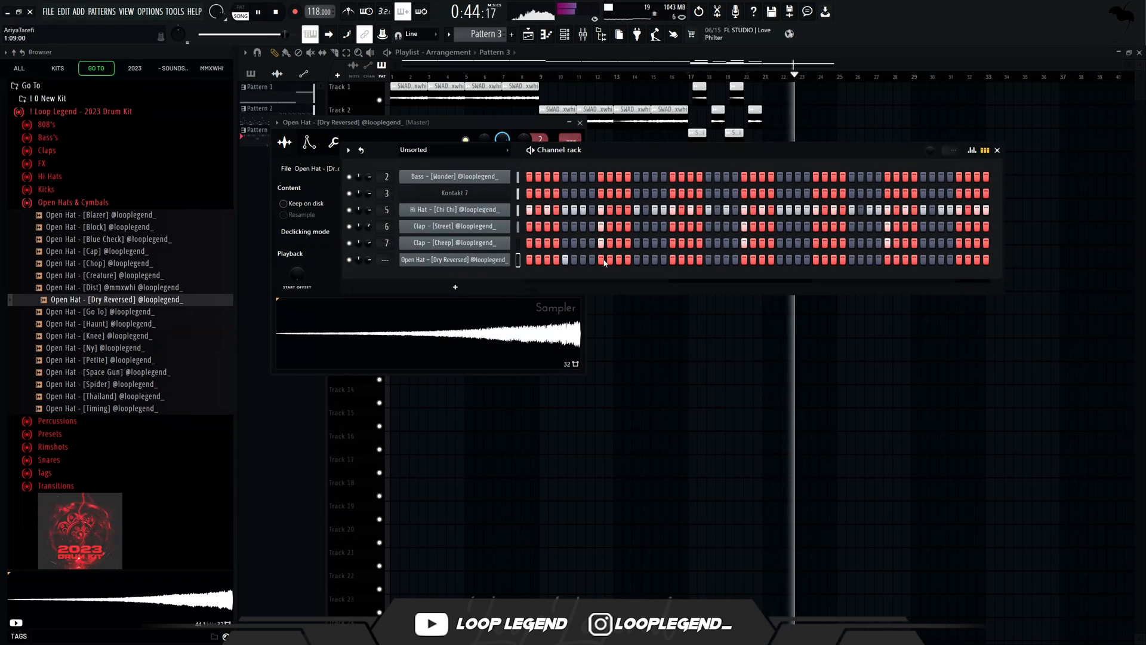
Place four open-hat hits one beat apart from beat 2 of bar 1, with the last two at G#4 and every second hit softer.
left_click(674, 261)
key("F7")
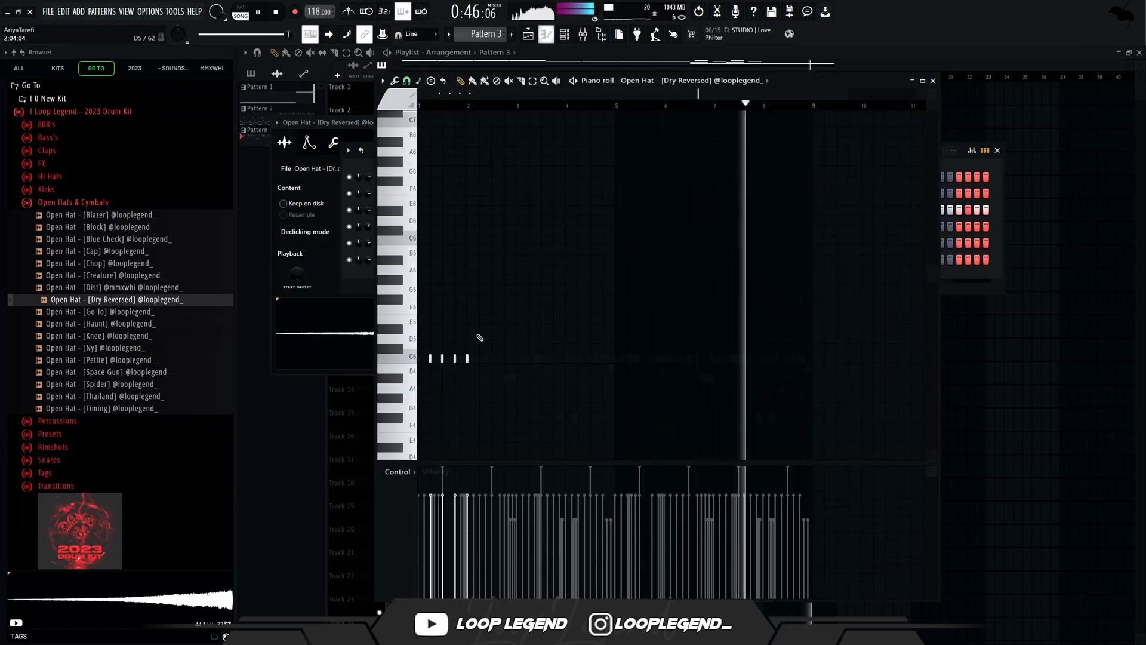
scroll(431, 389, "up", 5)
left_click(520, 599)
left_click_drag(541, 418, 707, 348)
key("Down")
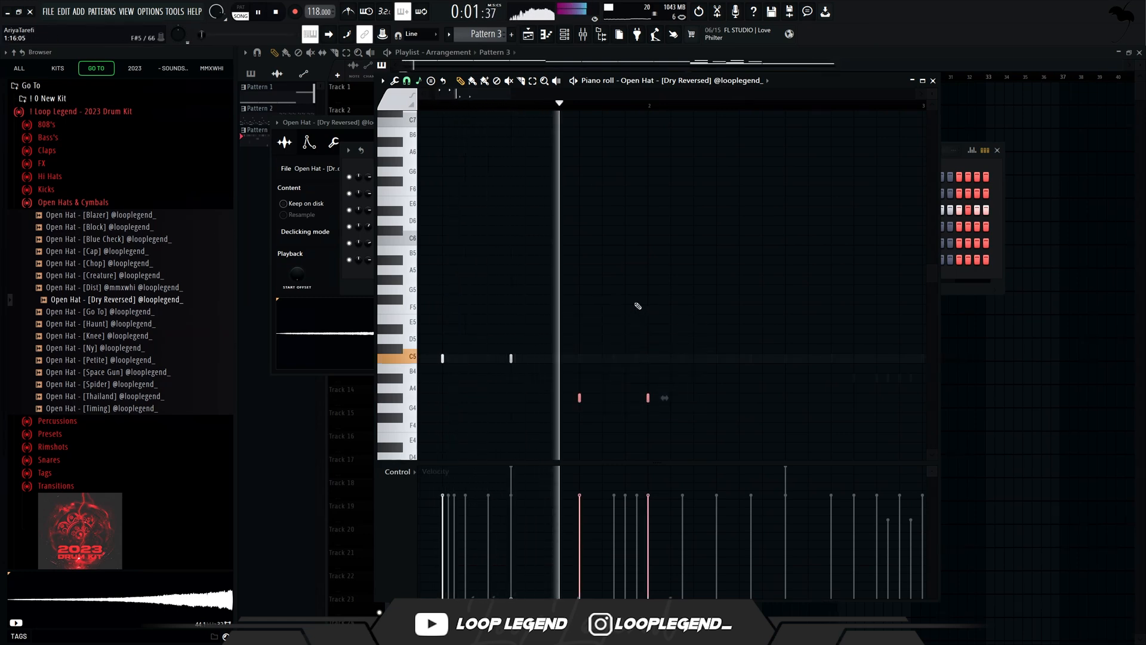
scroll(532, 174, "down", 3)
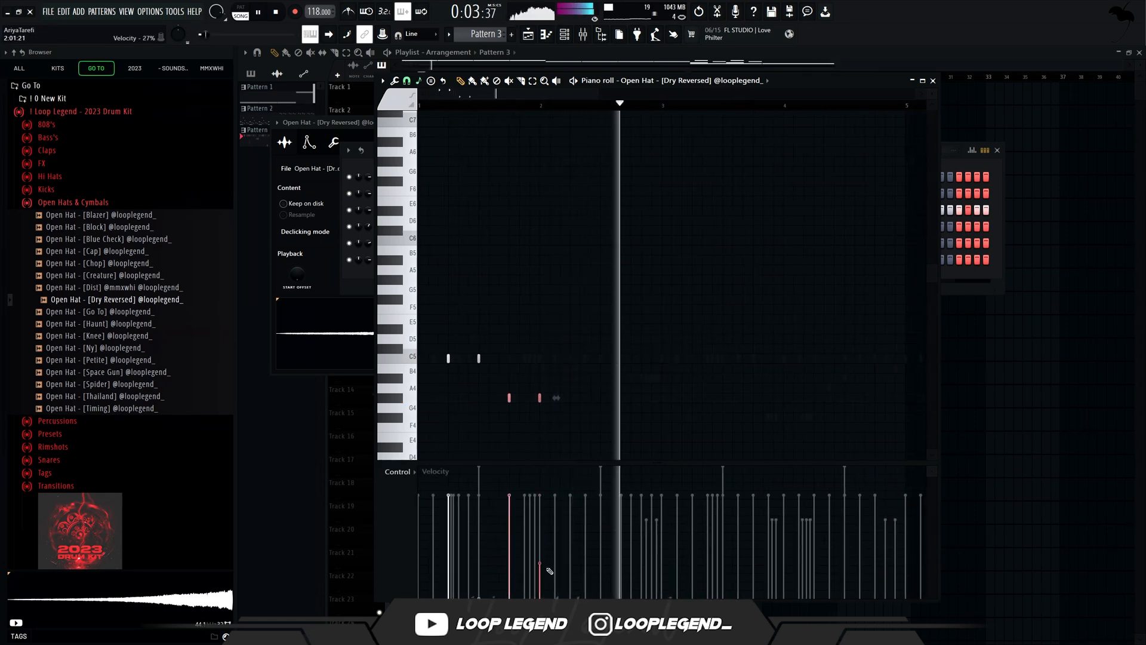
Duplicate the two-bar open-hat phrase into bars 3 and 4, and undo the trial deletion of the copied G#4 hits.
left_click_drag(666, 105, 67, 230)
key("ctrl+b")
scroll(657, 382, "down", 3)
left_click_drag(653, 384, 576, 412)
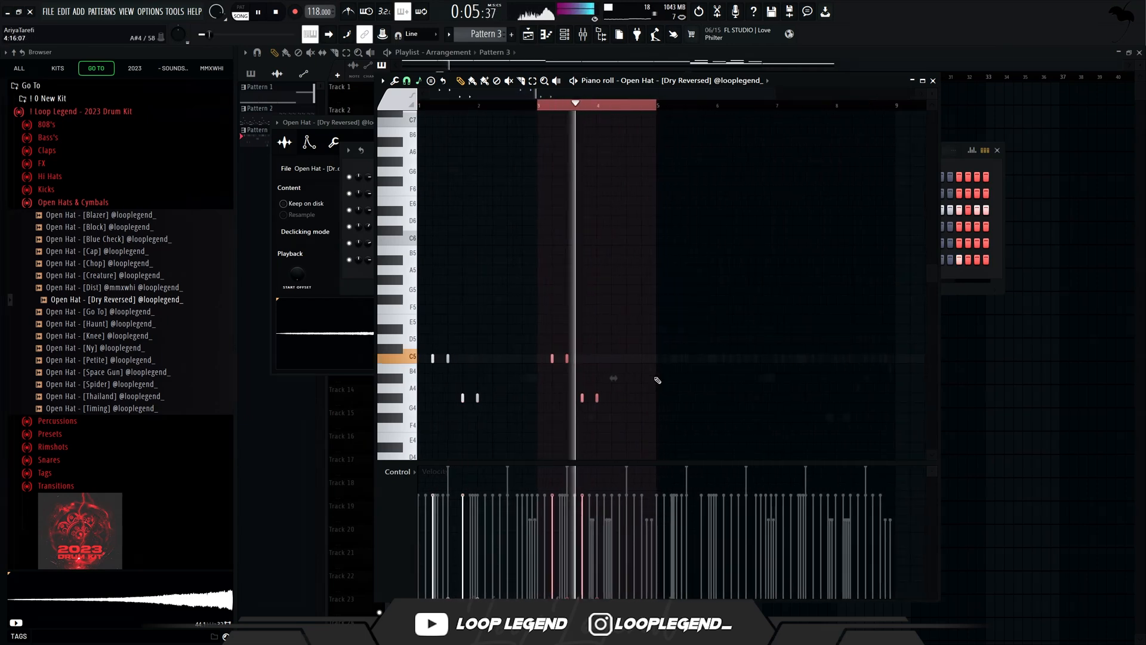
key("Delete")
key("ctrl+z")
Duplicate the first four bars of open hats into bars 5 to 8 and delete the final pair of G#4 hits.
left_click_drag(654, 106, 413, 107)
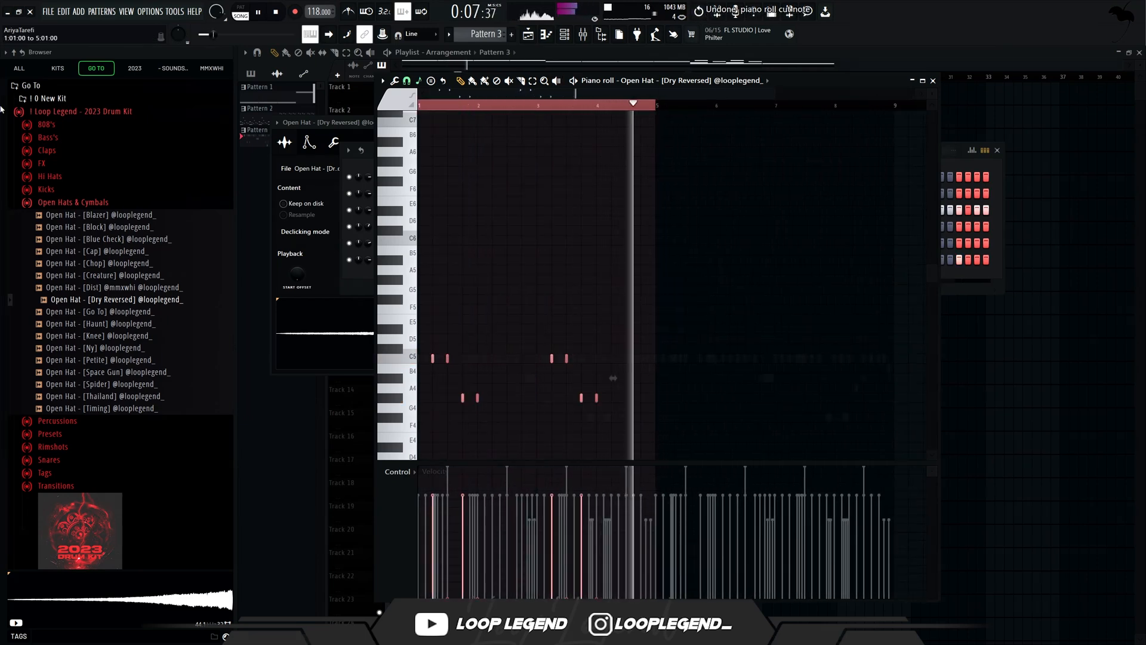
key("ctrl+b")
left_click_drag(816, 410, 865, 371)
key("Delete")
left_click_drag(673, 452, 759, 419)
Close the open-hat notes and assign the open-hat channel to mixer track 8.
key("F7")
key("ctrl+l")
key("F9")
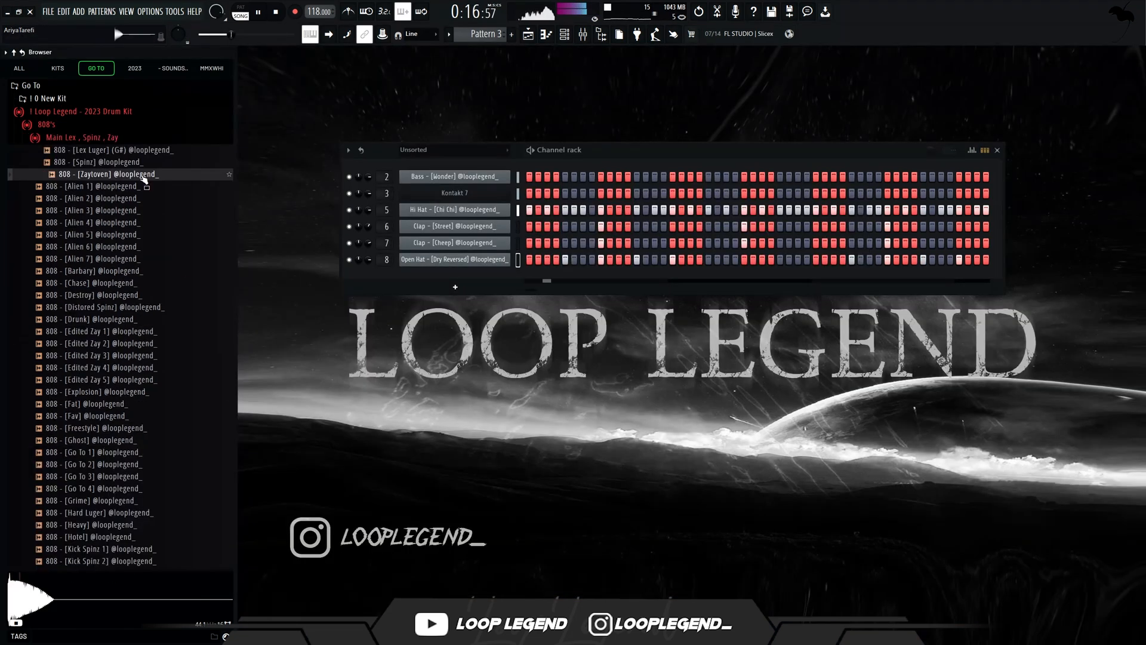
Open 808 - [Zaytoven] in a new channel and set its silence trimming threshold to 3%.
right_click(141, 173)
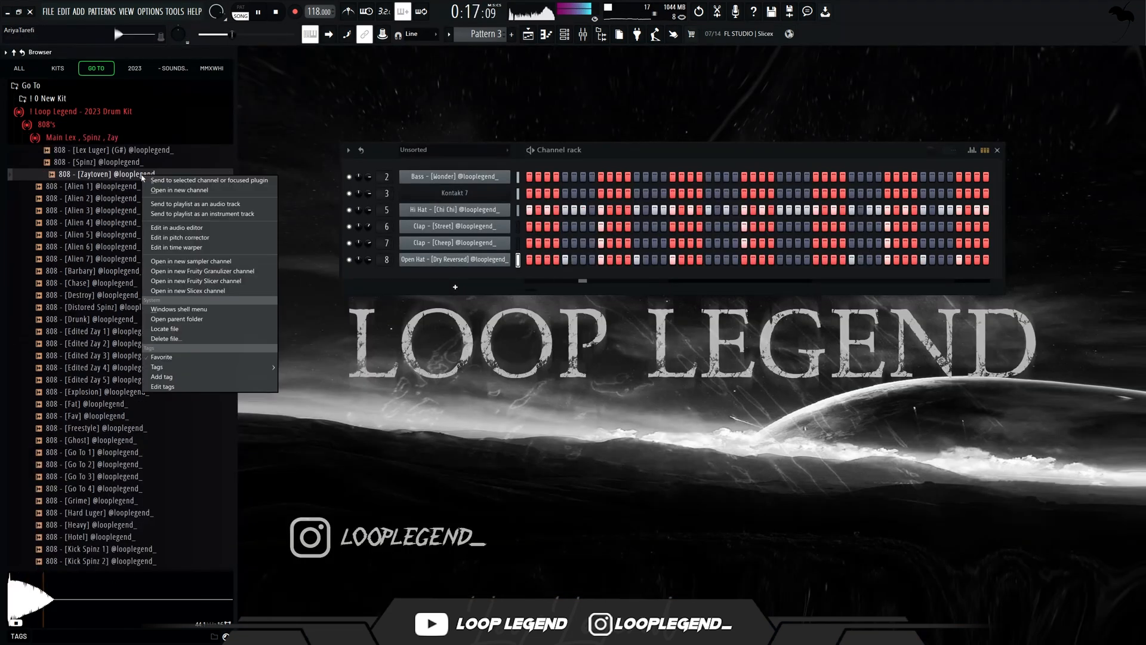
left_click(174, 181)
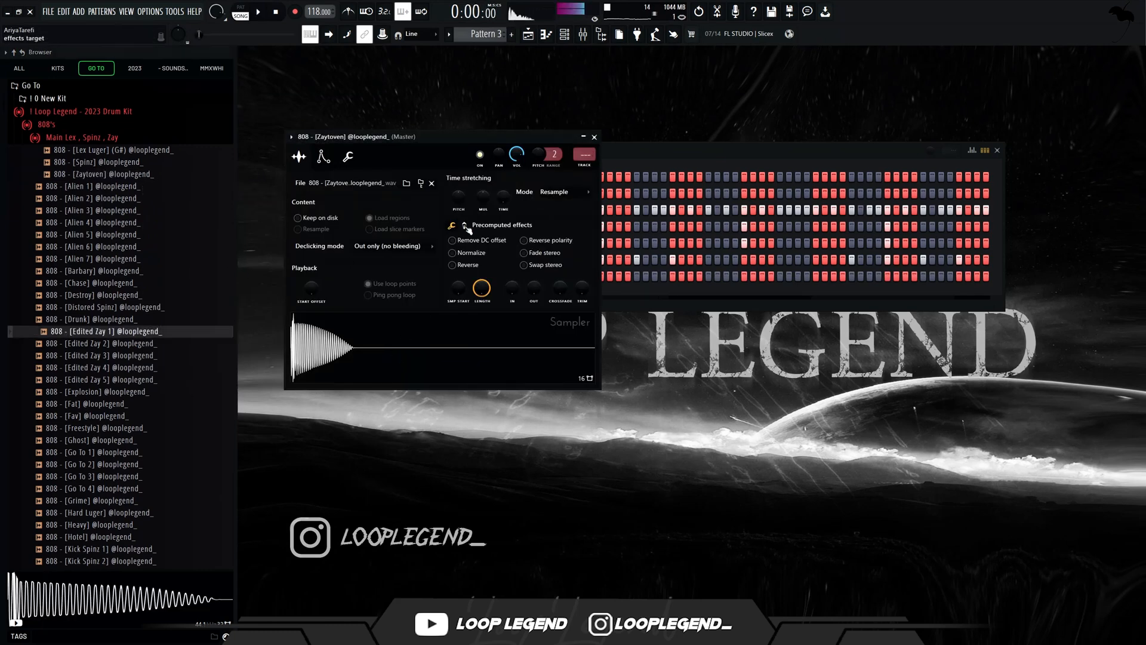
left_click_drag(583, 293, 583, 291)
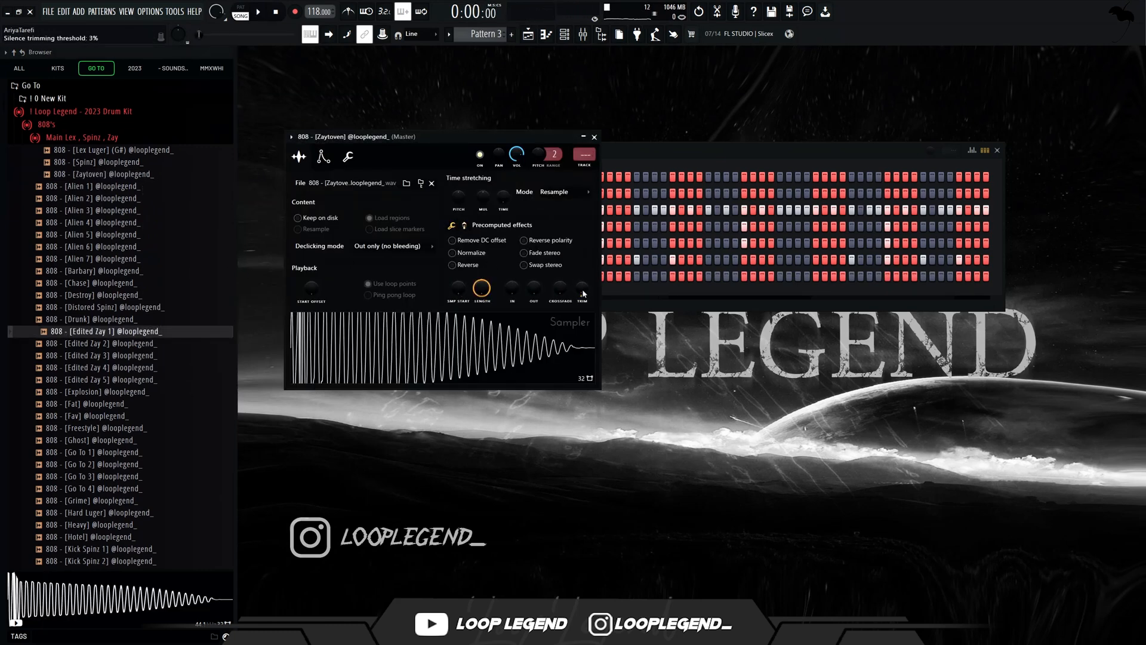
Assign the Zaytoven 808 to mixer track 9 and show its empty note grid.
left_click(587, 172)
key("F9")
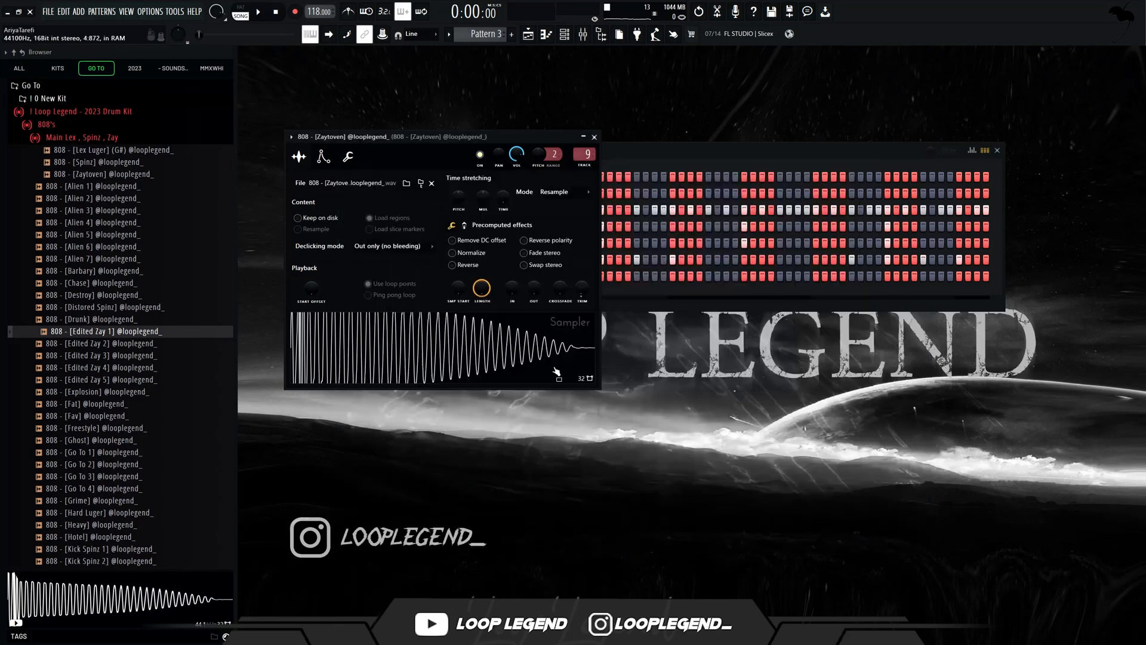
key("Escape")
key("F7")
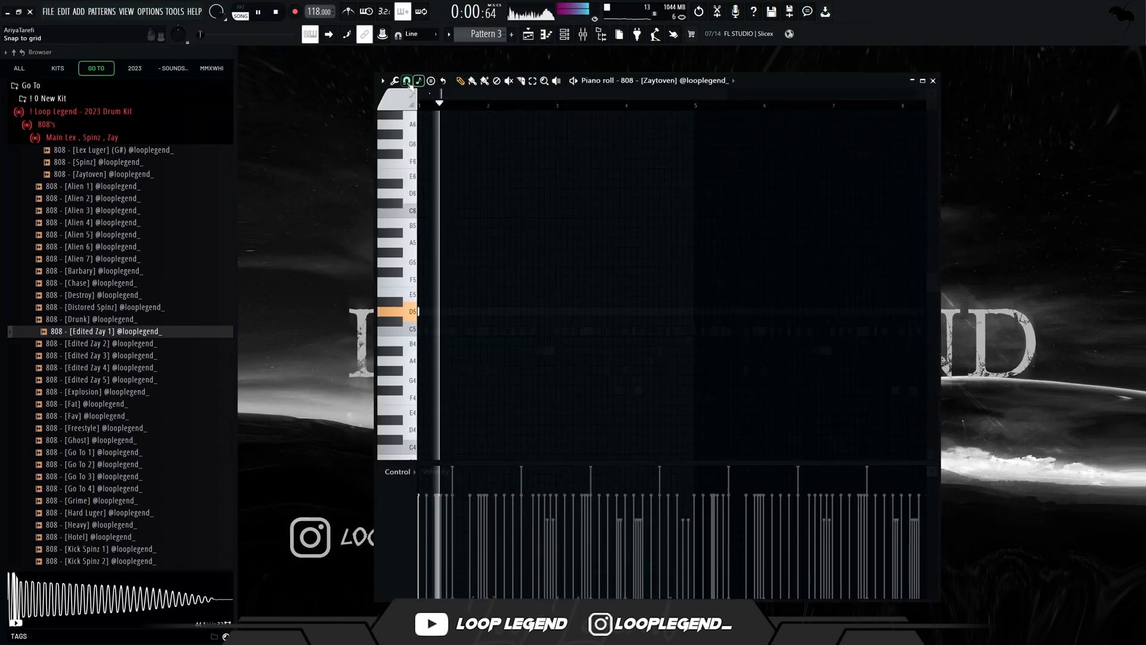
Set a half-beat grid snap and place D5 808 notes on the first and seventh sixteenths of bar 1.
left_click(407, 80)
left_click(419, 219)
scroll(420, 227, "up", 3)
key("space")
left_click(438, 310)
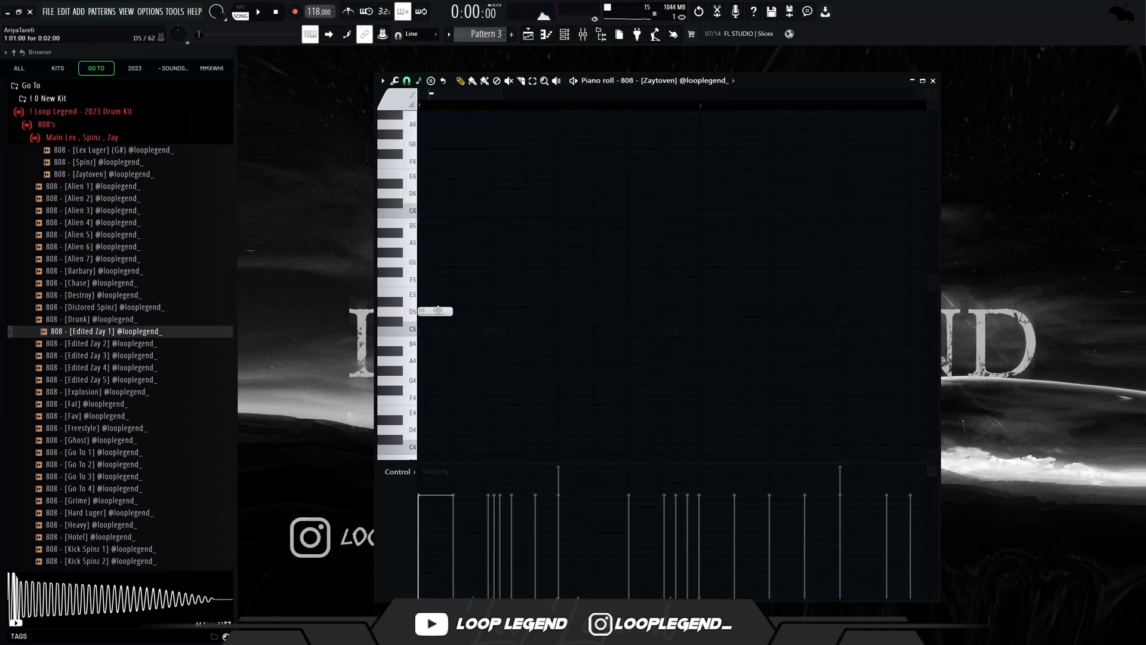
left_click(604, 310)
right_click(599, 313)
key("space")
key("space")
left_click(565, 313)
Set the 808 mixer track's level to -2.4 dB and its high-shelf EQ to 18.0 dB.
key("F9")
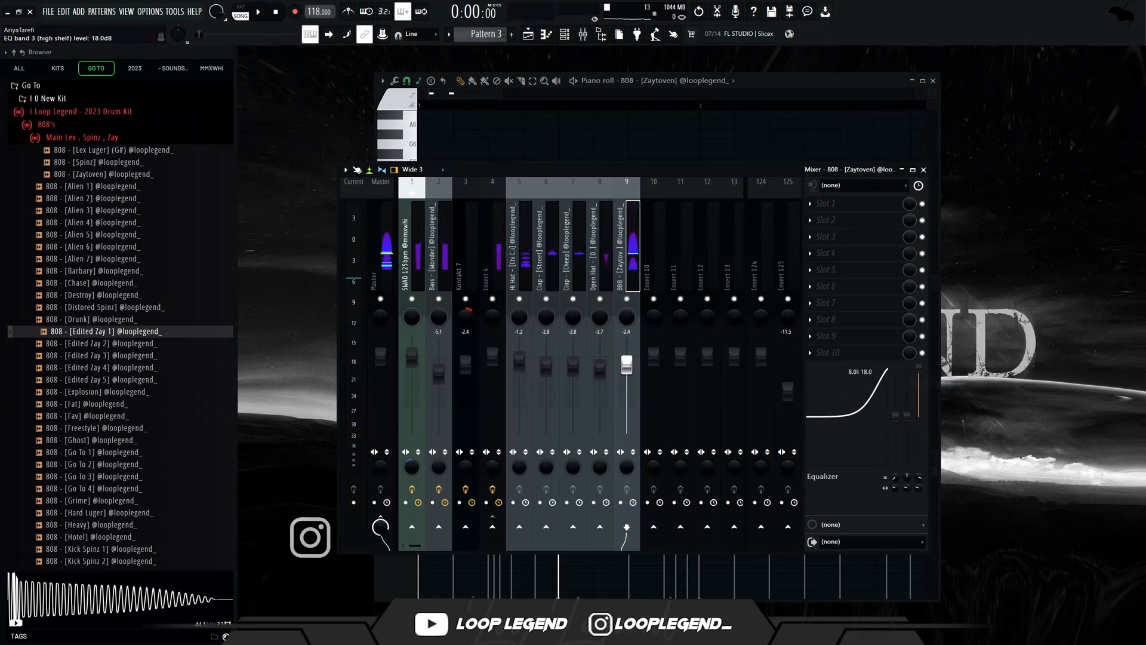
key("space")
key("F9")
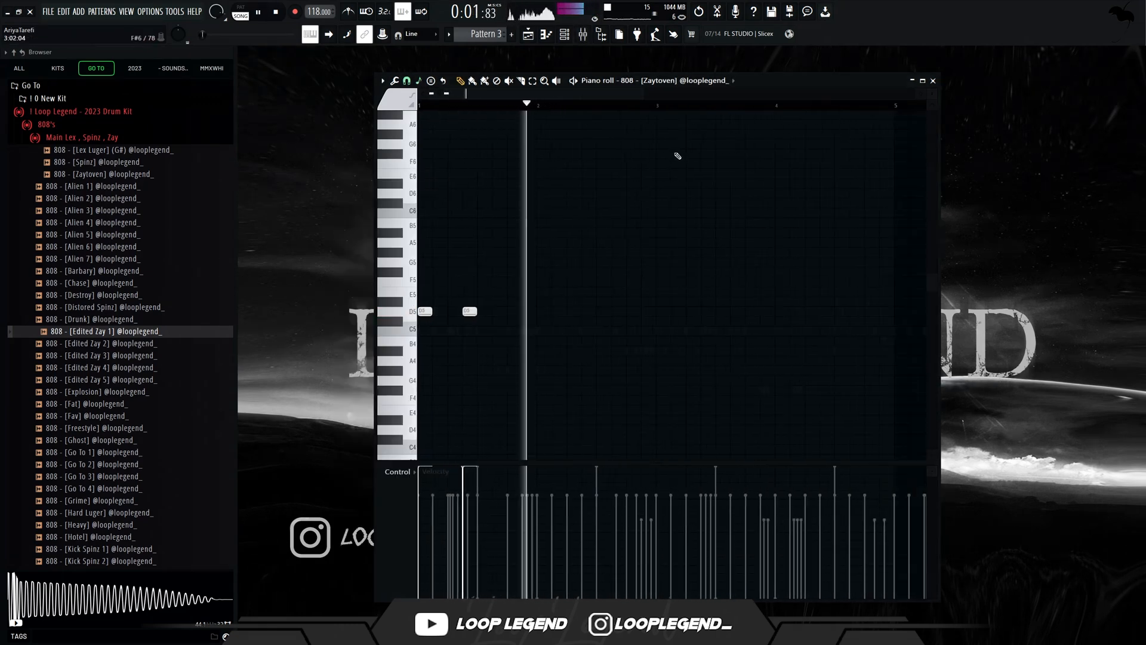
Repeat the opening 808 notes in bar 3 and delete the copied second hit.
key("ctrl+b")
key("Delete")
scroll(796, 340, "up", 4)
Place a half-beat D5 808 note on beat 2 of bar 4, correcting its position by ear.
left_click_drag(750, 319, 754, 311)
left_click(643, 105)
right_click(770, 313)
key("space")
key("space")
left_click(755, 312)
key("space")
left_click(739, 311)
key("space")
scroll(765, 319, "down", 2)
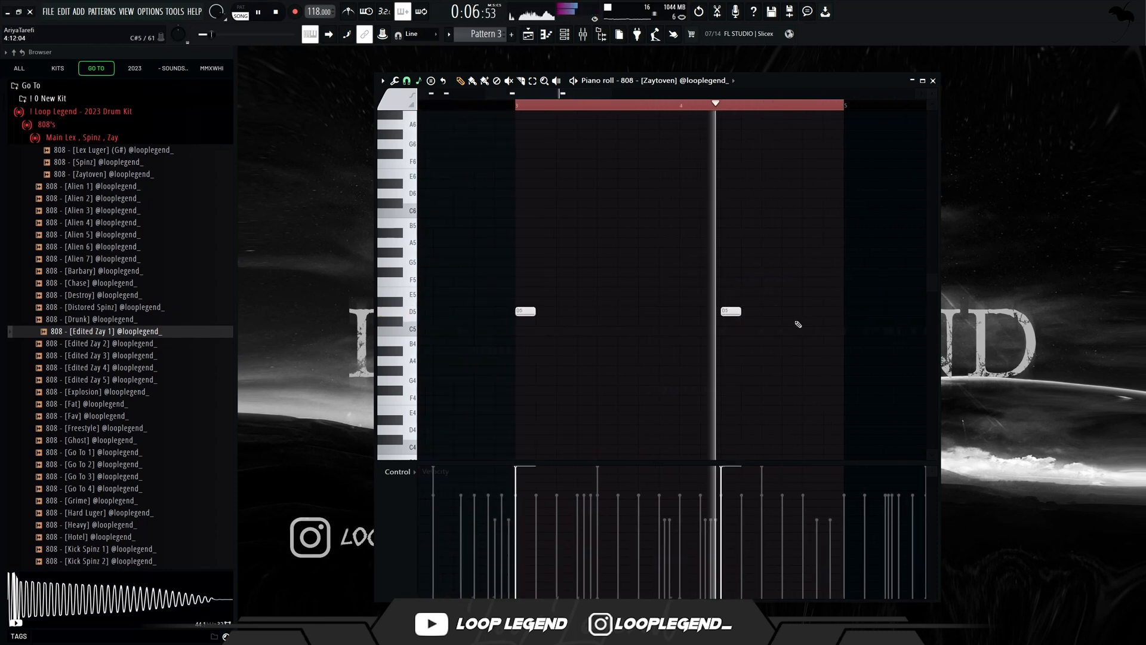
Add another half-beat D5 808 note on the eleventh sixteenth of bar 4.
left_click(792, 313)
scroll(792, 314, "down", 4)
scroll(675, 300, "down", 1)
key("space")
scroll(622, 317, "up", 4)
scroll(622, 316, "down", 4)
Duplicate the four-bar 808 pattern into bars 5 to 8 and transpose the bar 7 note down to A#4.
left_click_drag(530, 111, 421, 112)
key("ctrl+b")
scroll(689, 369, "down", 2)
scroll(691, 369, "up", 3)
key("shift+Down")
key("shift+Down")
key("shift+Down")
key("shift+Down")
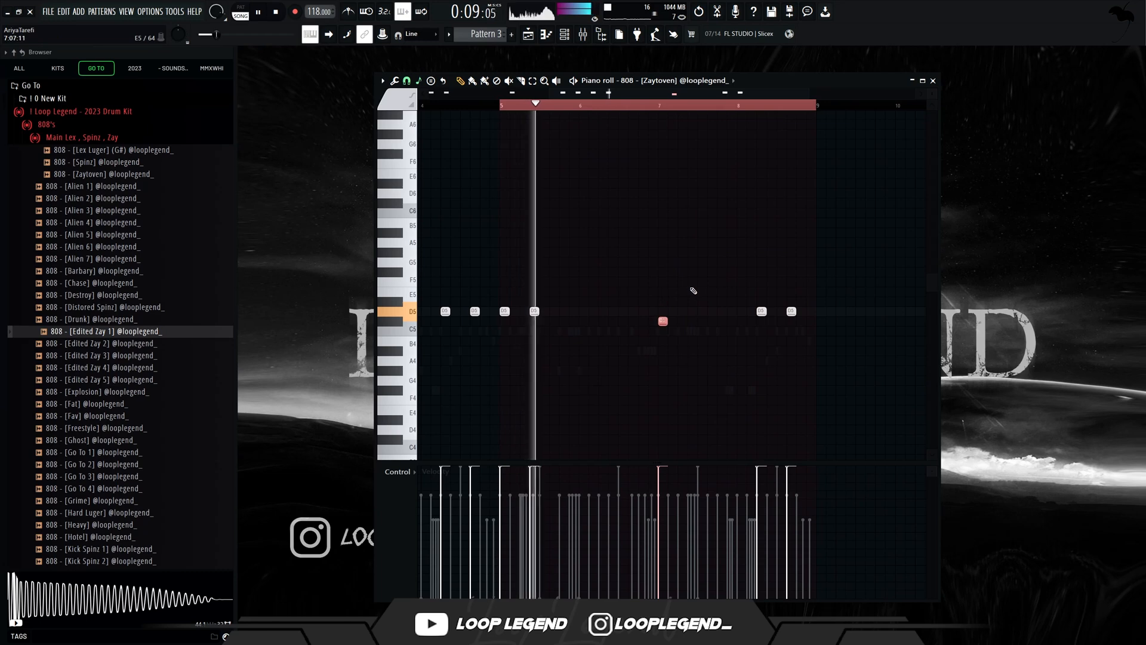
Add A#4 808 notes on sixteenths 7 and 15 of bar 7 and 7 of bar 8, and delete bar 8's D5 notes.
scroll(697, 371, "up", 3)
left_click(687, 350)
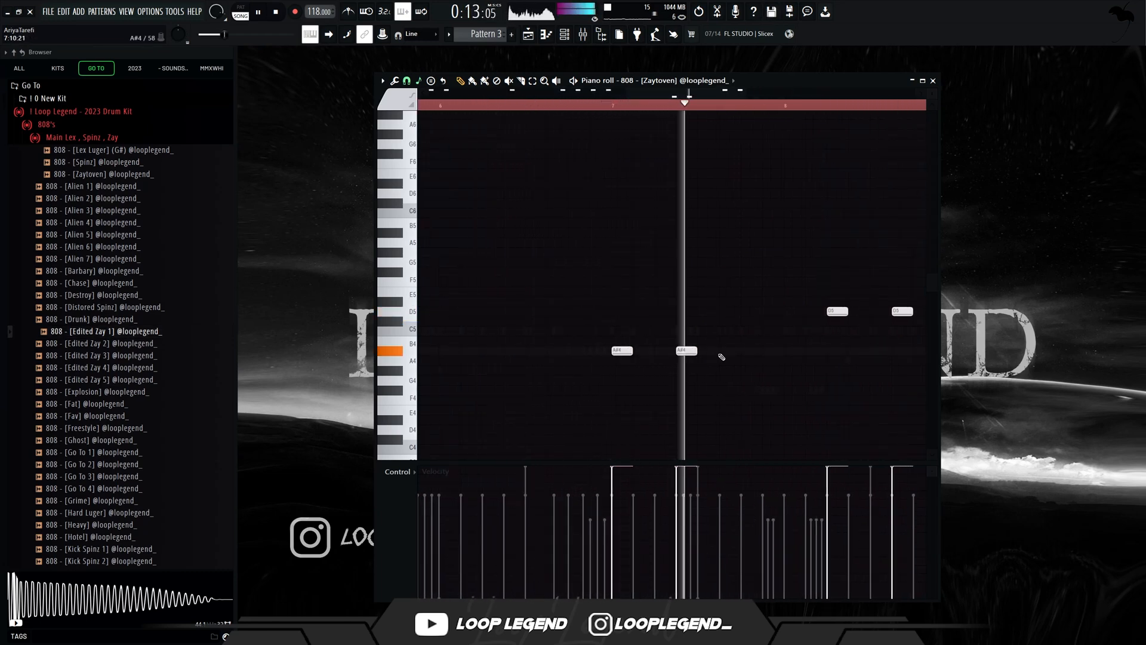
left_click(791, 351)
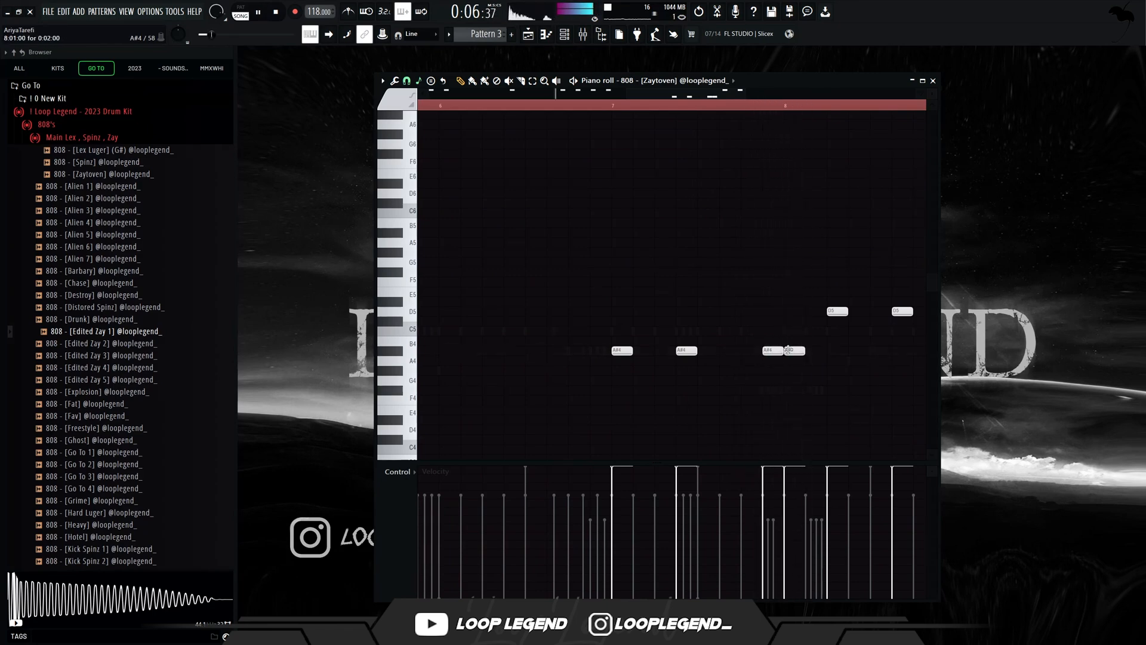
left_click_drag(834, 323, 683, 351)
key("ctrl+d")
right_click(688, 341)
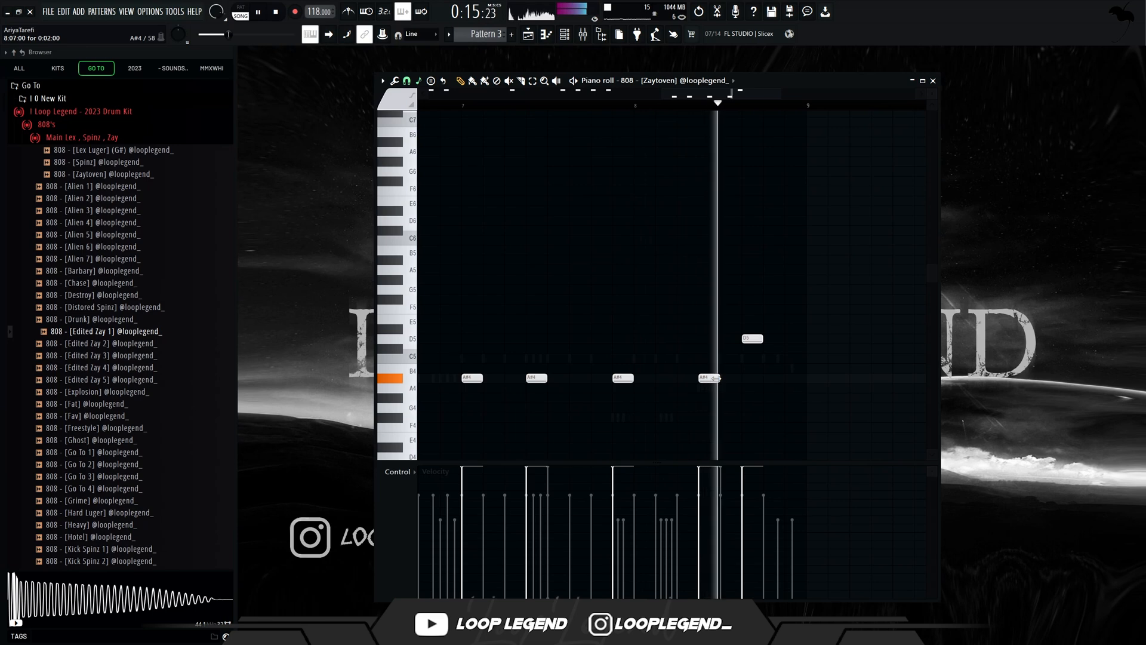
left_click(710, 378)
right_click(752, 339)
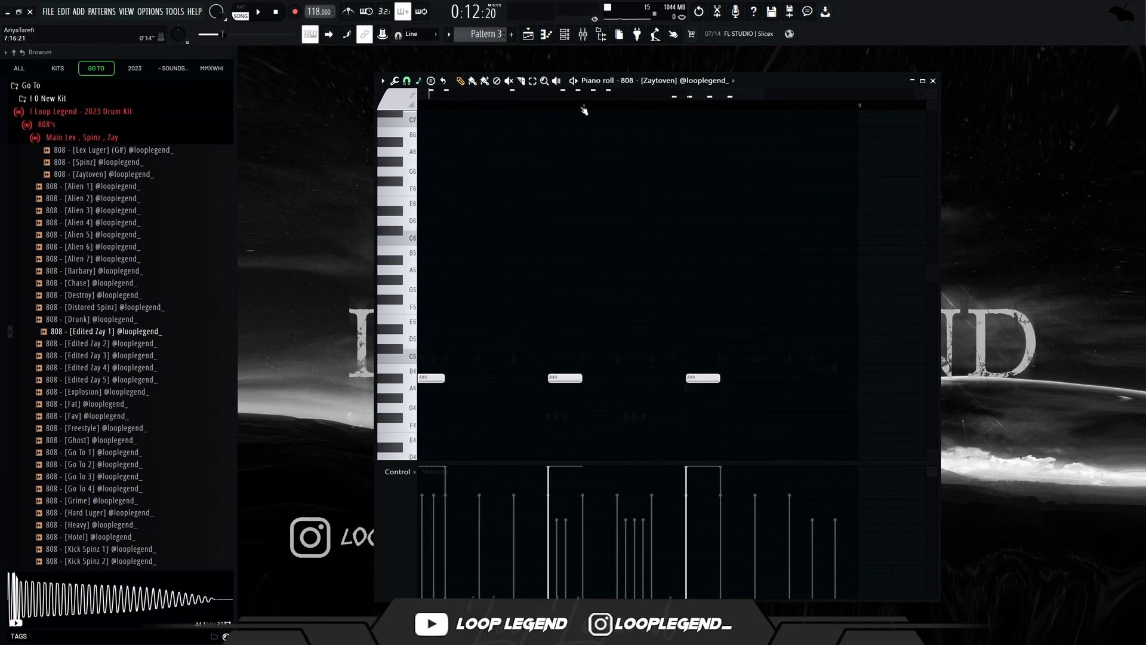
Set the grid snap to 1/3 beat and place three consecutive triplet A#4 808 notes across beat 2 of bar 8.
key("space")
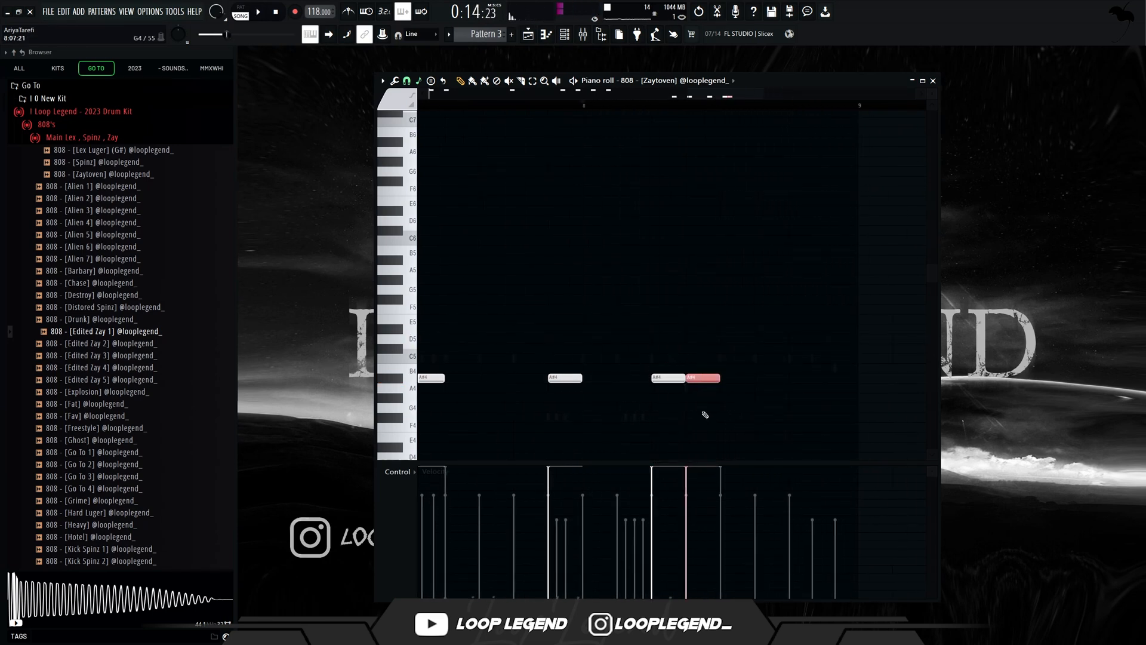
left_click(407, 80)
left_click(422, 208)
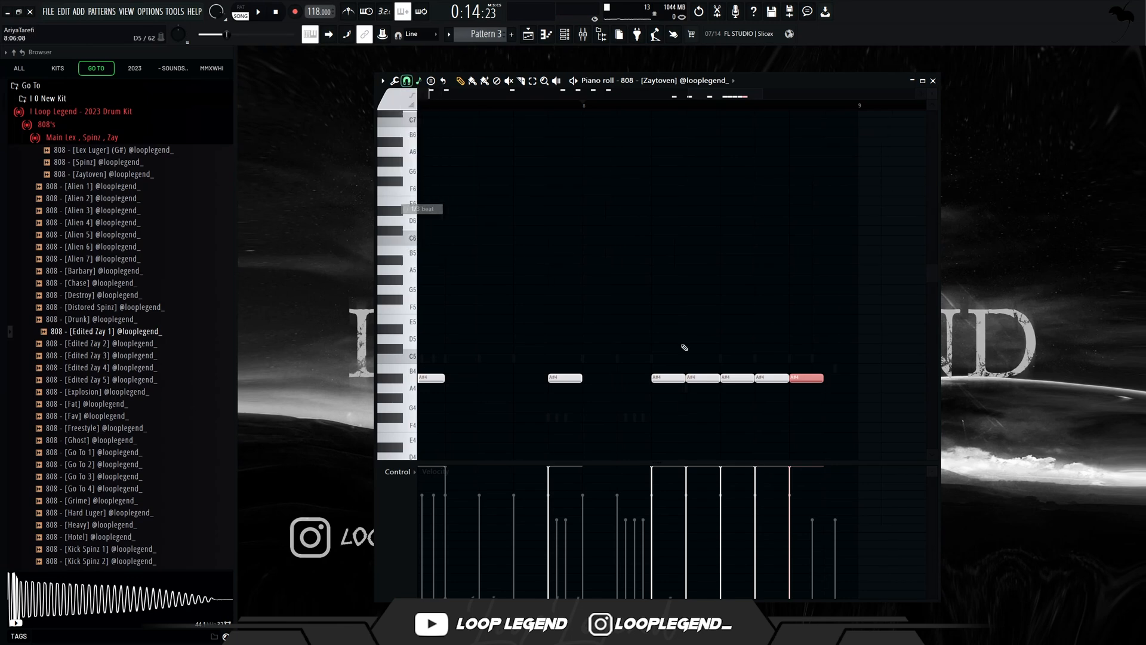
scroll(725, 400, "up", 2)
right_click(693, 379)
key("space")
key("space")
left_click_drag(667, 395, 650, 407)
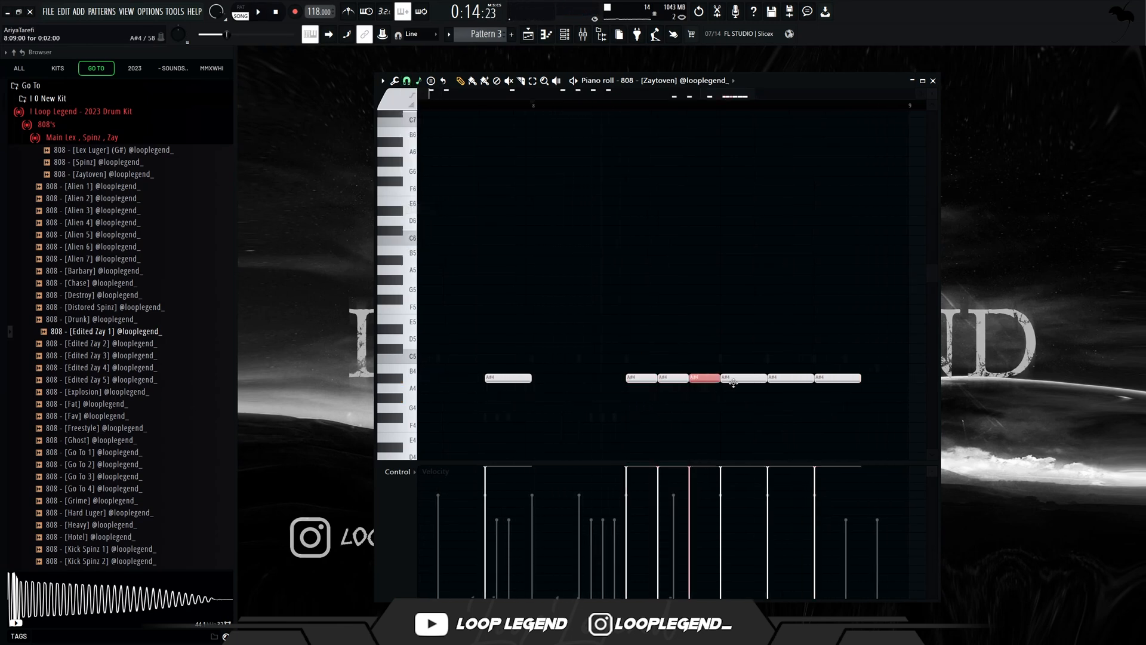
Replace the leftover half-beat notes in bar 8 with A#4 hits on the triplet grid, one in beat 3 and two in beat 4.
key("space")
right_click(735, 382)
right_click(791, 381)
right_click(824, 380)
left_click(770, 380)
key("space")
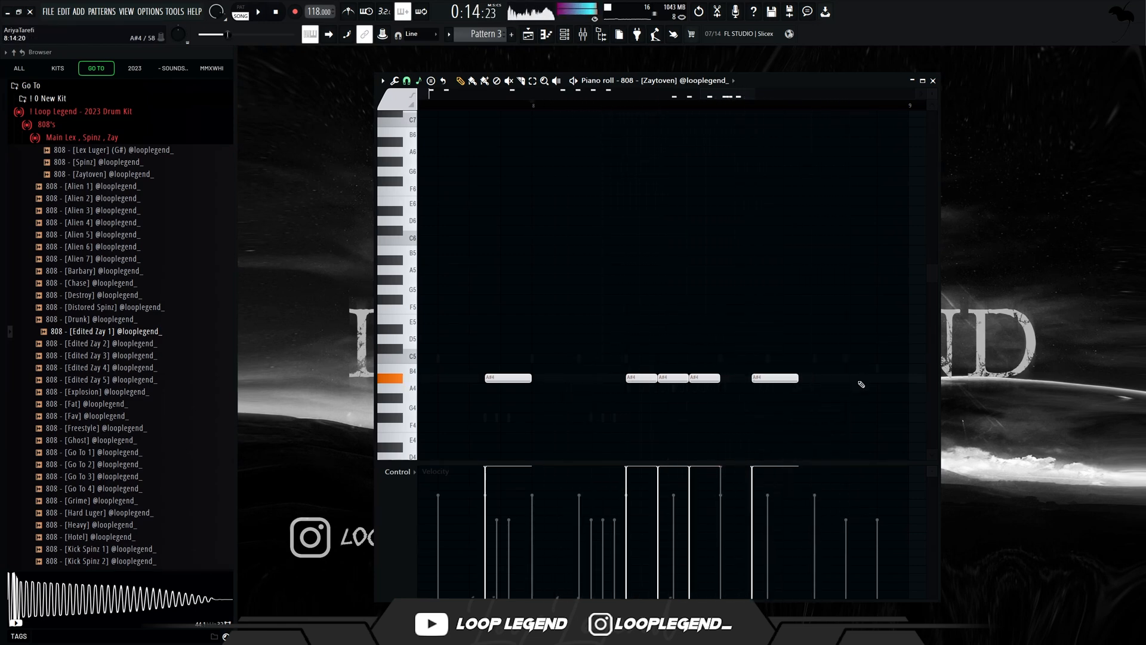
key("space")
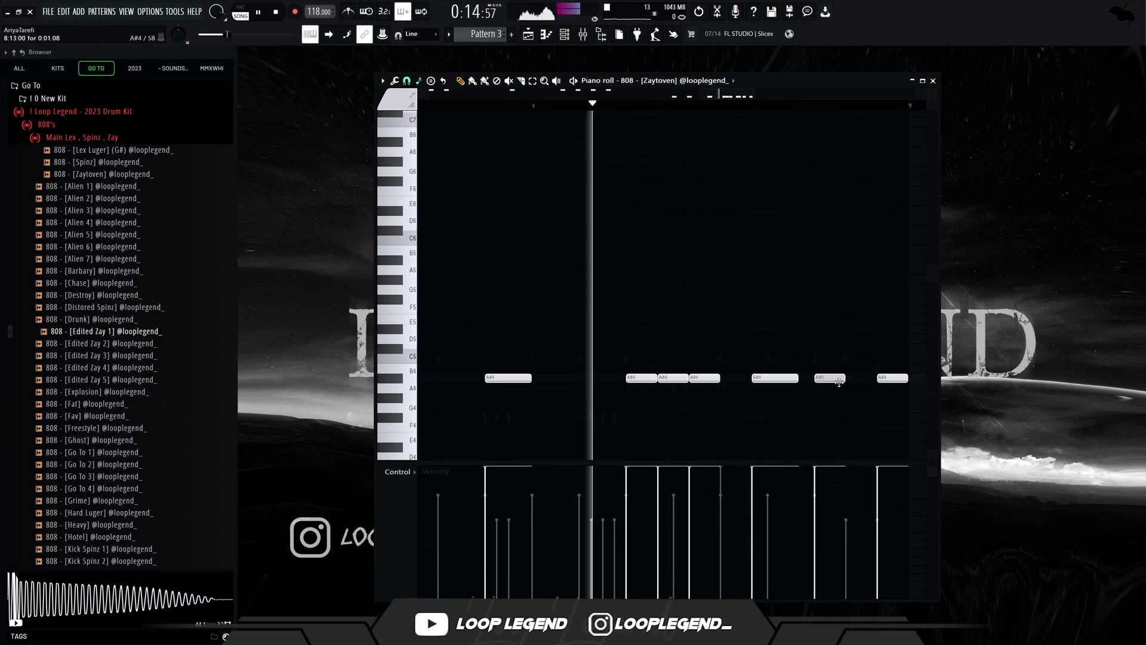
left_click_drag(864, 376, 831, 379)
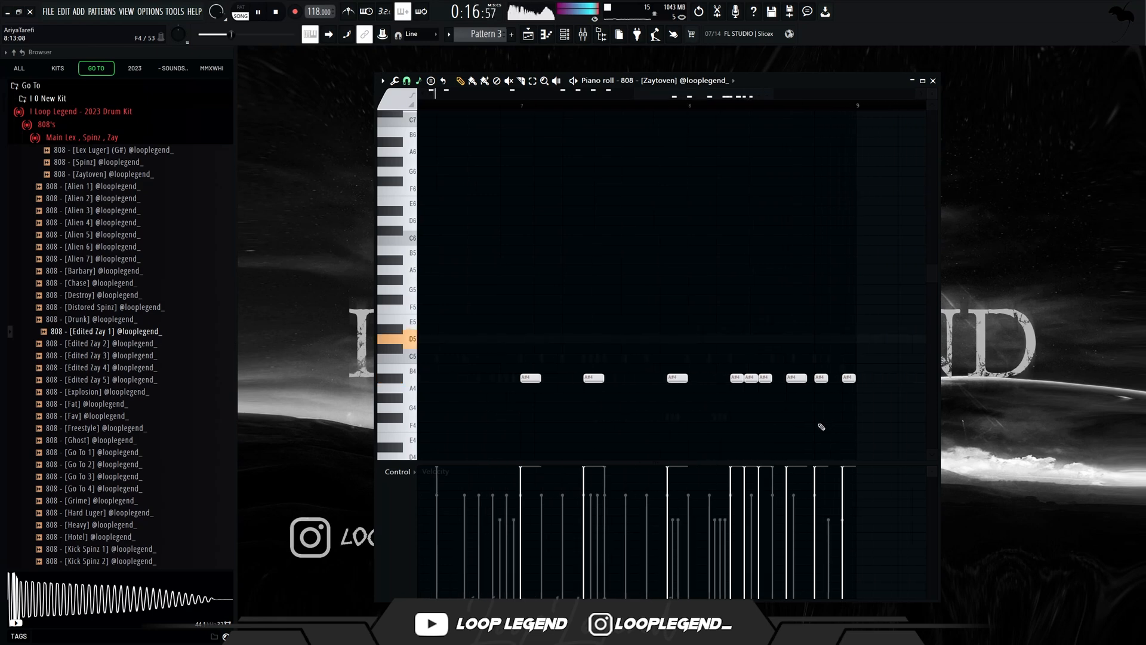
Lower the 808 mixer track to -2.9 dB and apply the Master 2023 (1) preset from the drum kit's Presets folder.
key("F9")
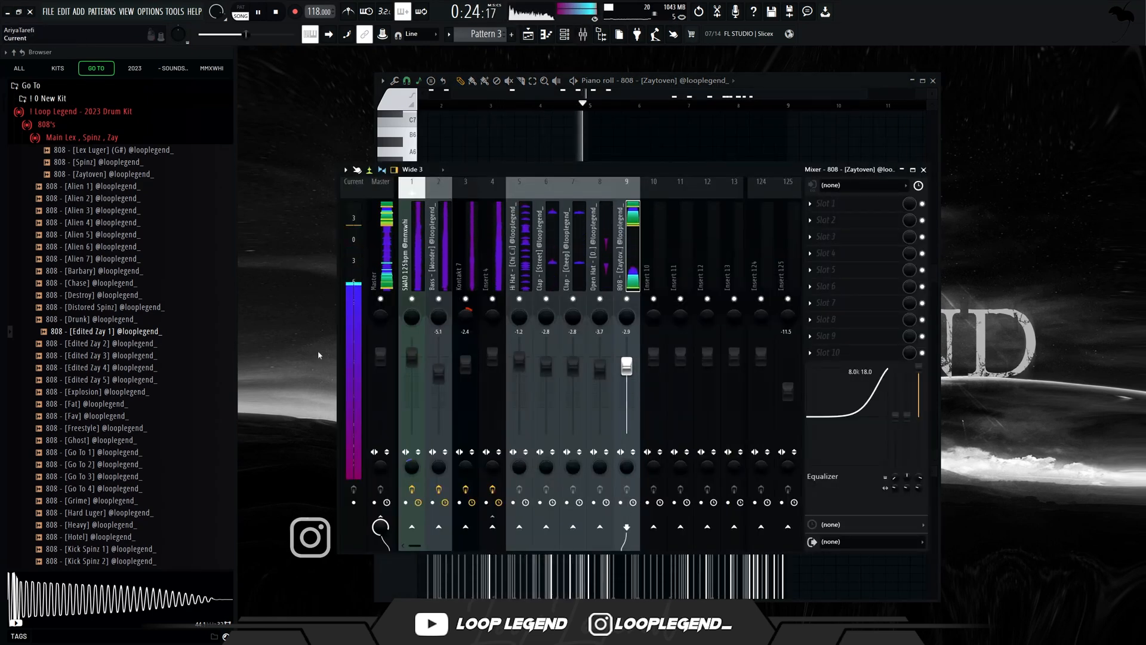
left_click(46, 124)
left_click(49, 228)
left_click_drag(96, 240, 421, 273)
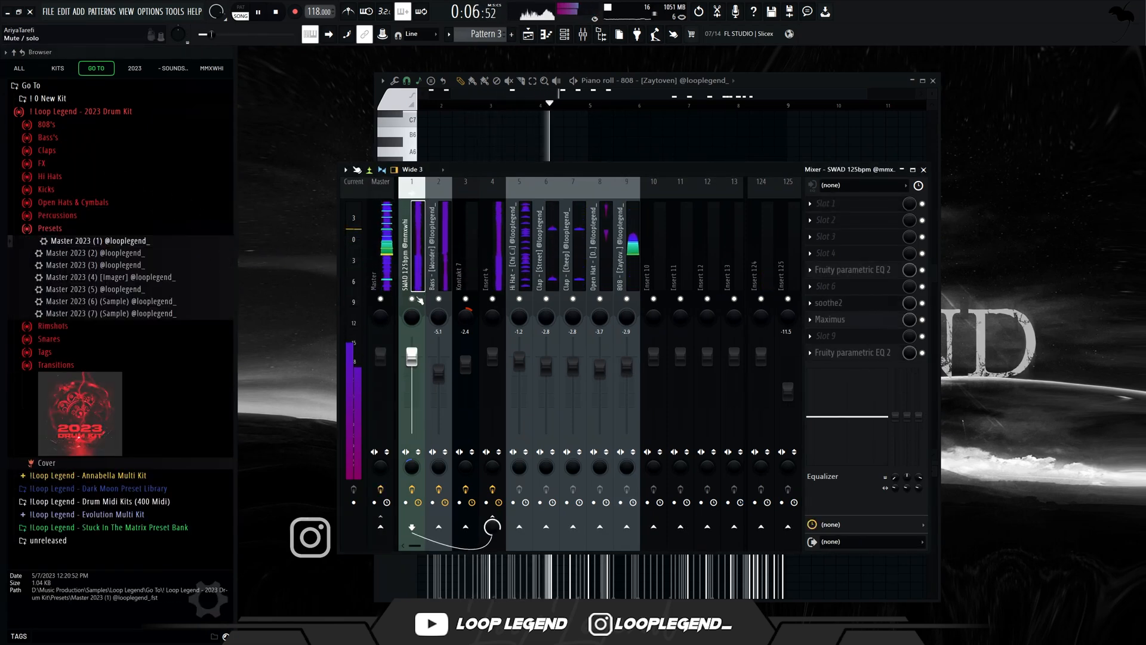
Set Insert 4 to -1.2 dB, the hi-hat to -1.7, claps and open hats to -5.0, and the 808 to -3.5 dB with a 4.3 dB high shelf.
left_click(493, 301)
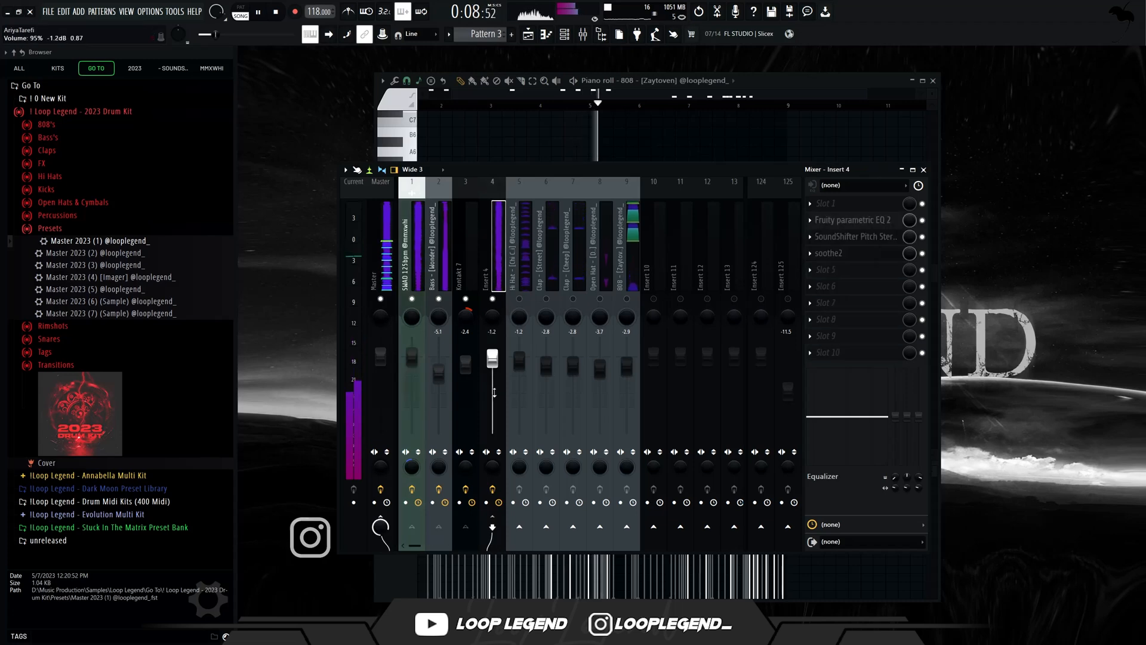
left_click(516, 304)
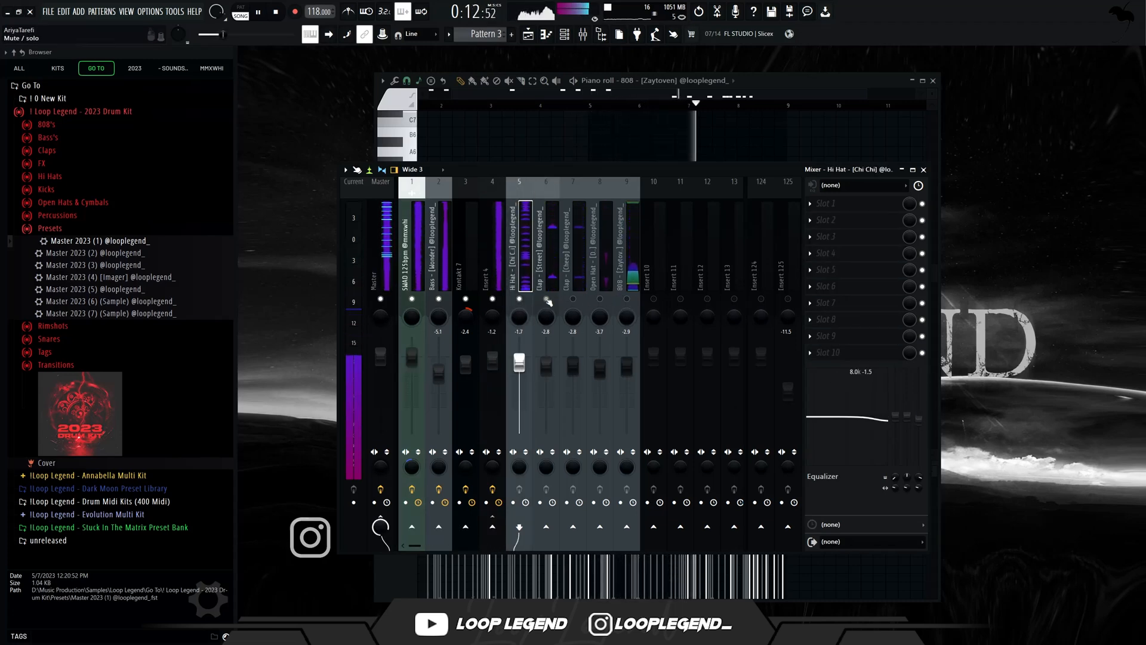
left_click_drag(564, 290, 555, 274)
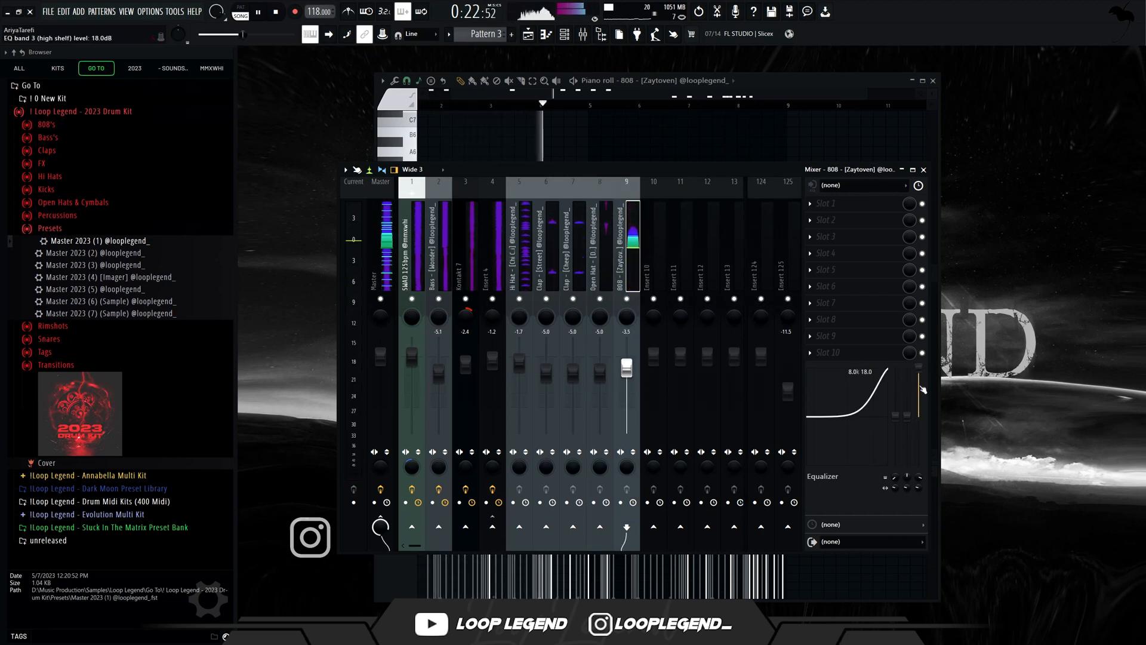
left_click_drag(923, 389, 935, 428)
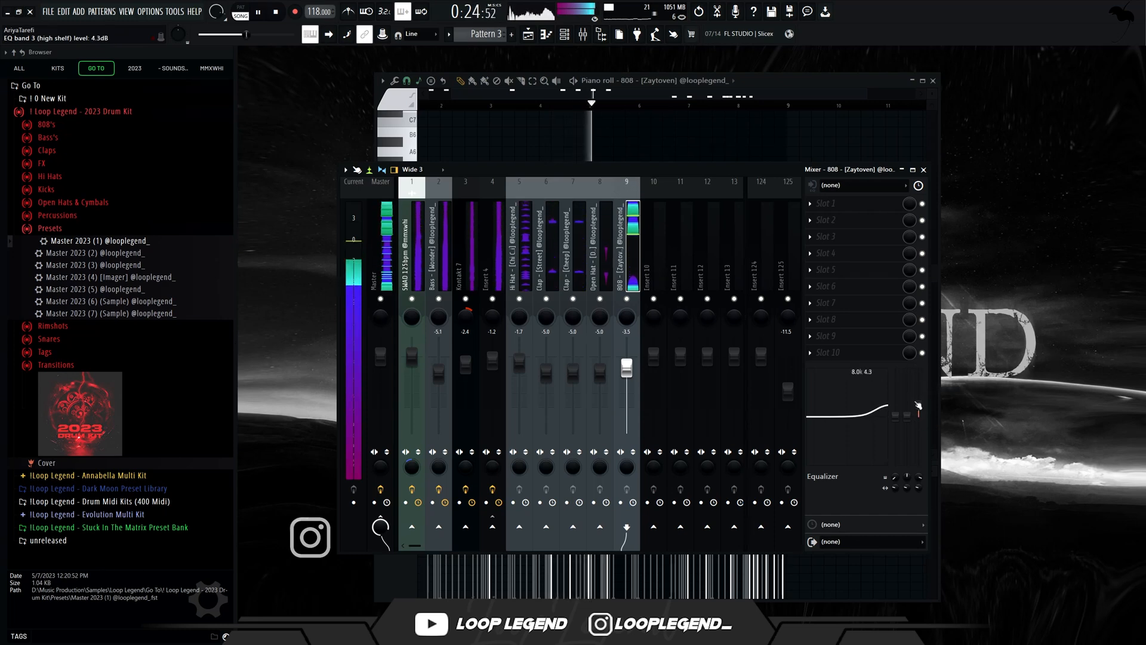
Clone the Zaytoven 808 channel and open the note grid of the copy.
key("F9")
key("F6")
right_click(454, 277)
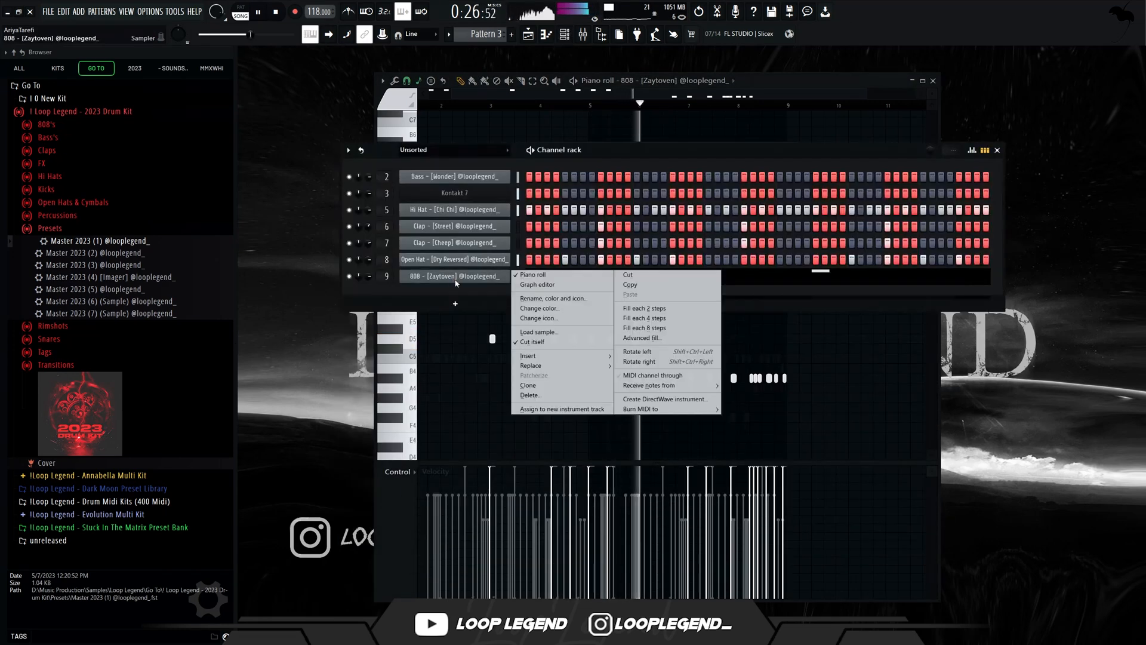
left_click(454, 277)
left_click(454, 276)
left_click(471, 279)
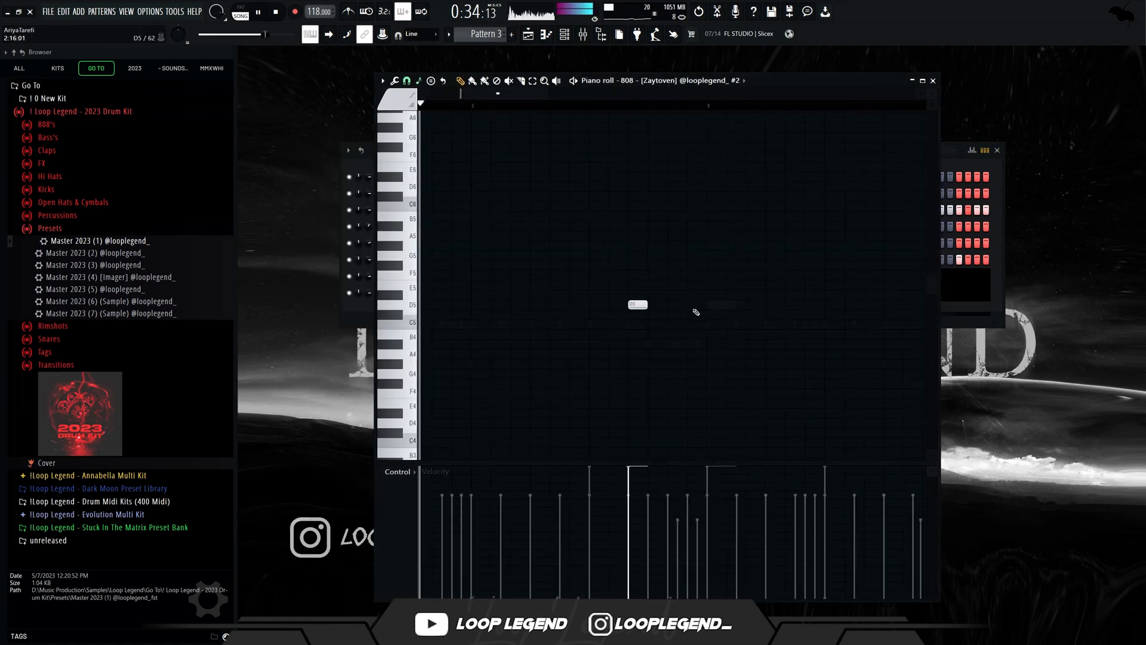
Place D5 notes for the cloned 808 in the second half of bars 2 and 6 and at the start of bars 3 and 7.
left_click(711, 304)
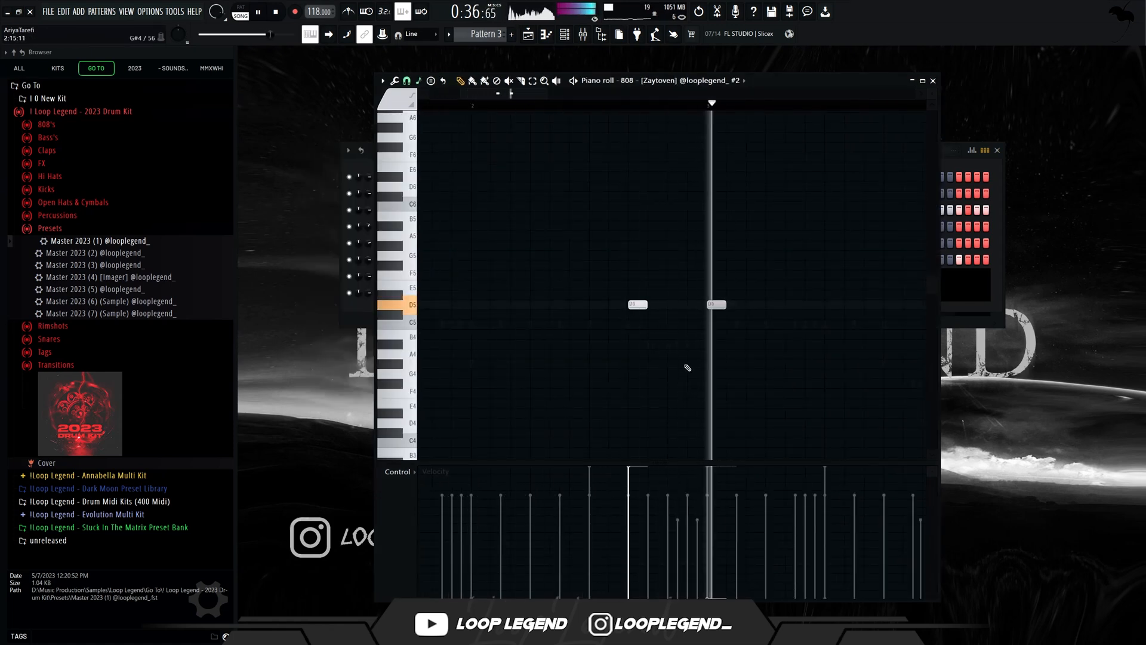
scroll(621, 335, "down", 5)
scroll(586, 328, "up", 3)
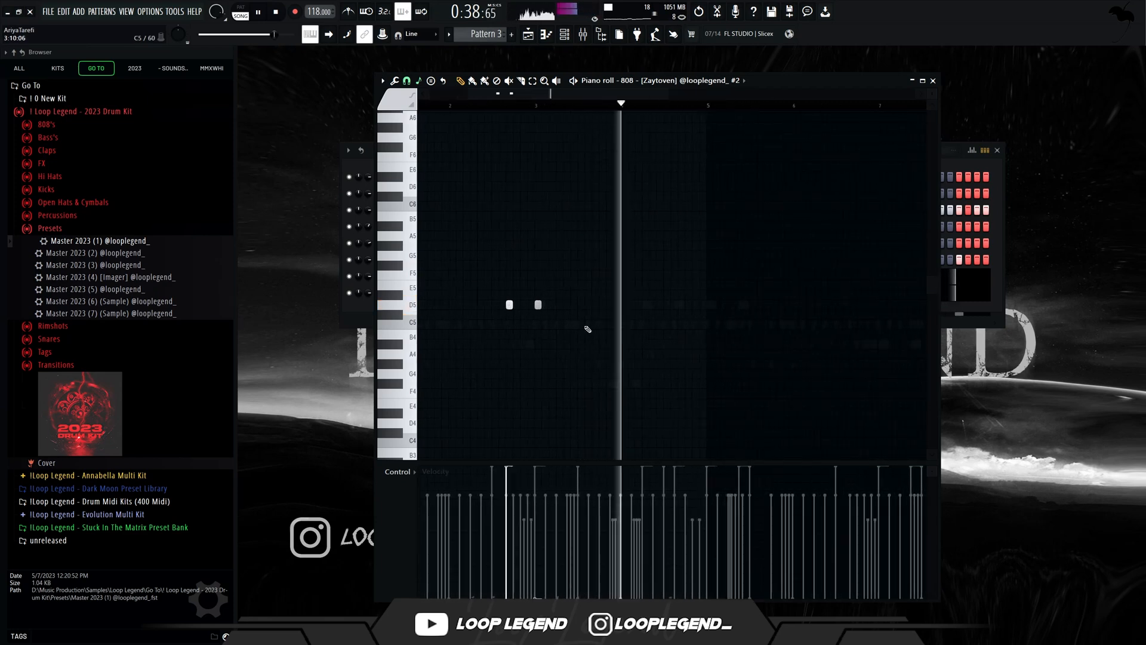
scroll(727, 312, "down", 4)
scroll(756, 316, "up", 1)
scroll(757, 316, "up", 4)
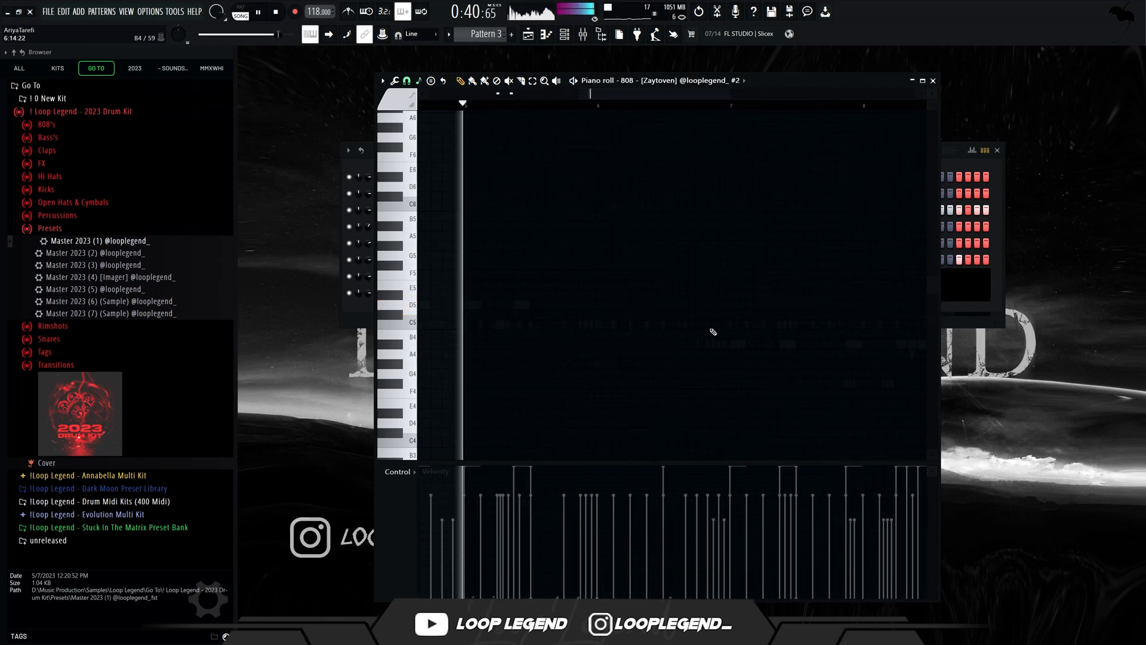
left_click(655, 305)
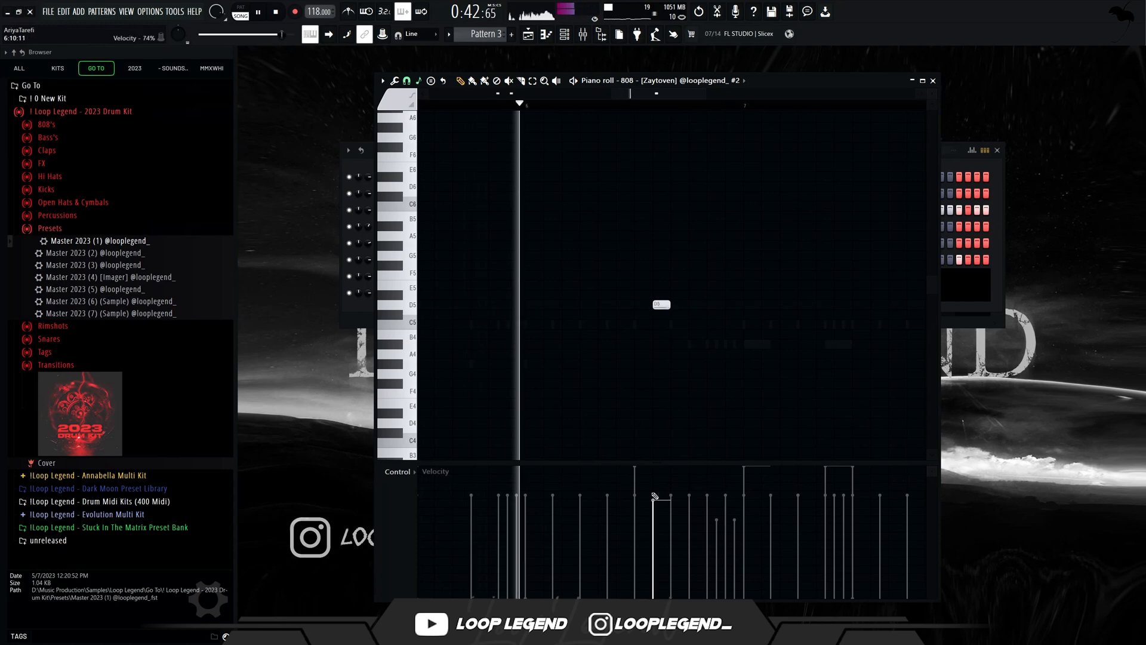
left_click(746, 304)
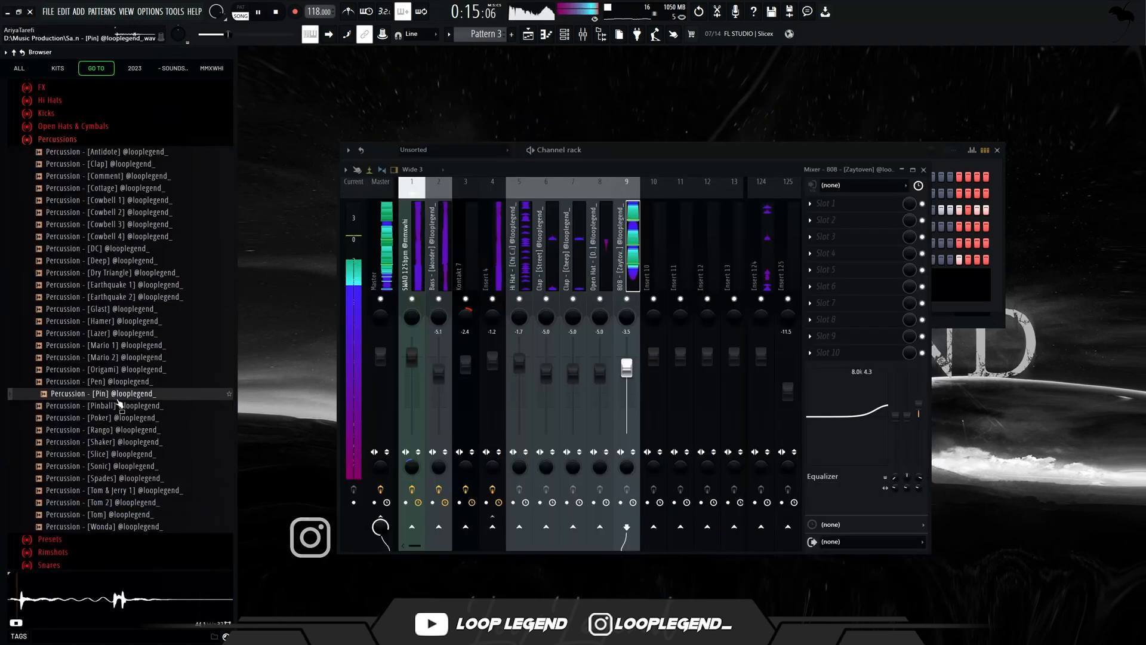
Audition percussion samples and the Tap, Tap 2 and Sum 2 Do snares from the 2023 Drum Kit.
left_click(115, 407)
left_click(116, 425)
right_click(115, 425)
left_click(137, 434)
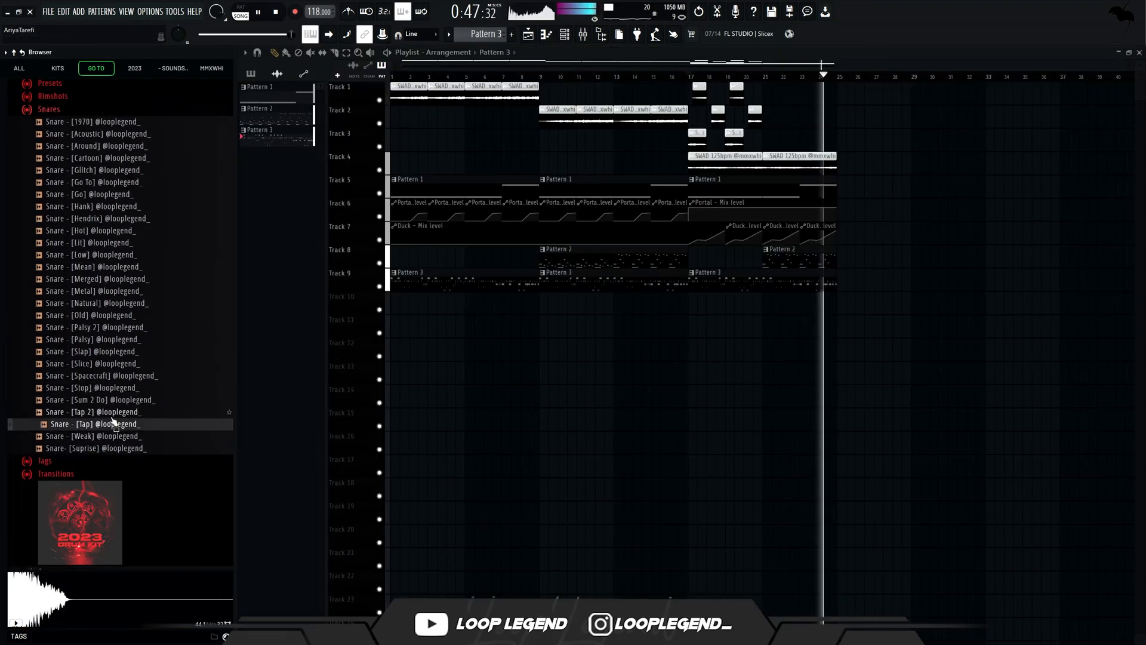
left_click(113, 412)
left_click(114, 400)
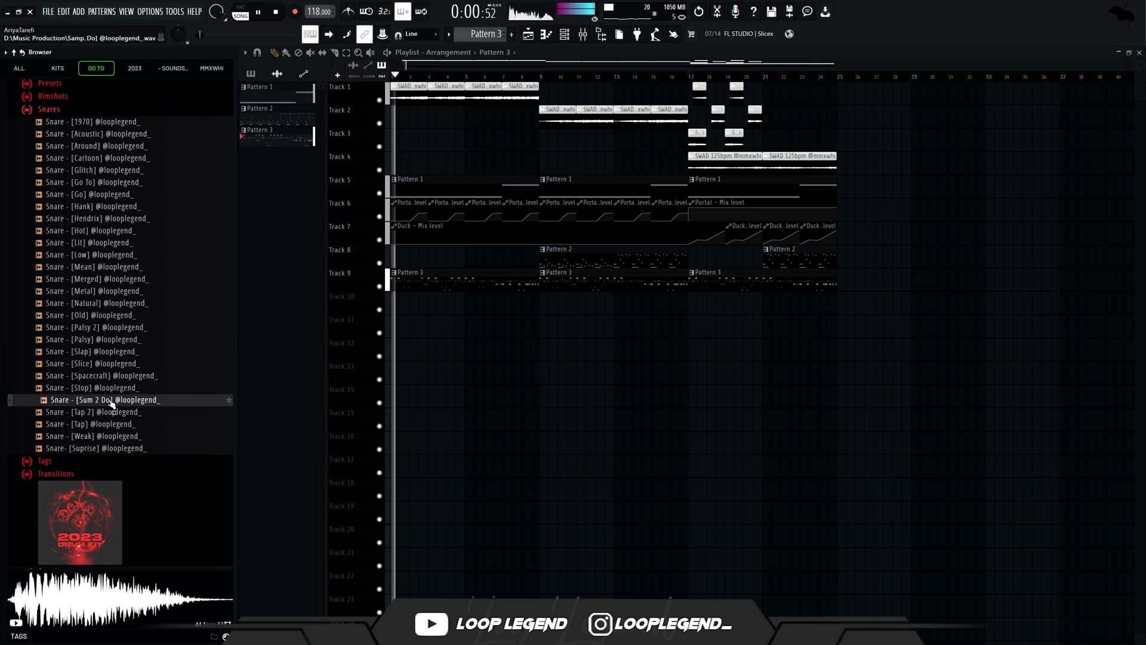
Open Snare - [Sum 2 Do] in a new channel and add hits on sixteenth 11 of bar 1 and 15 of bar 2.
right_click(111, 405)
left_click(137, 413)
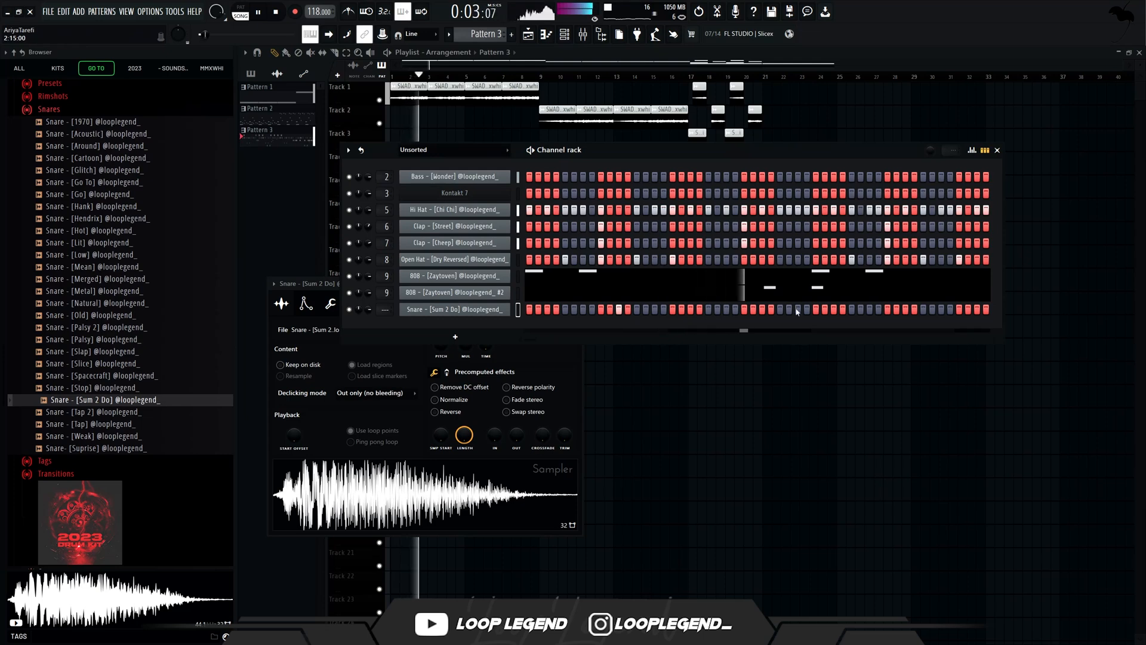
key("F7")
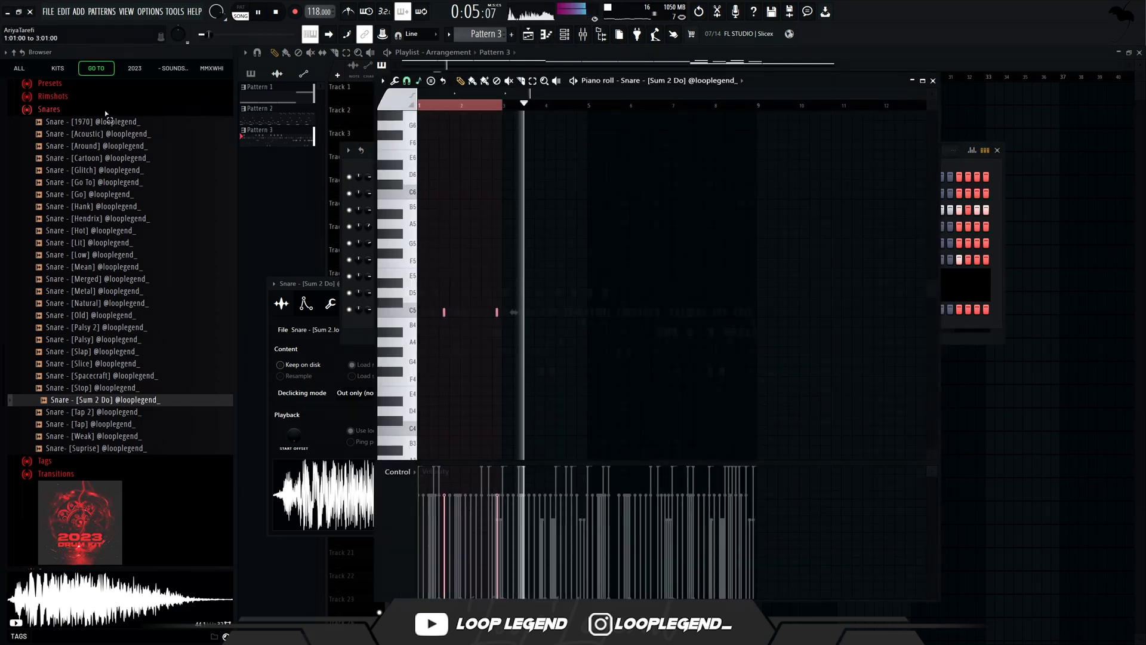
Repeat the two-bar snare pattern in bars 3 and 4.
scroll(541, 292, "up", 3)
left_click(609, 327)
scroll(605, 318, "up", 2)
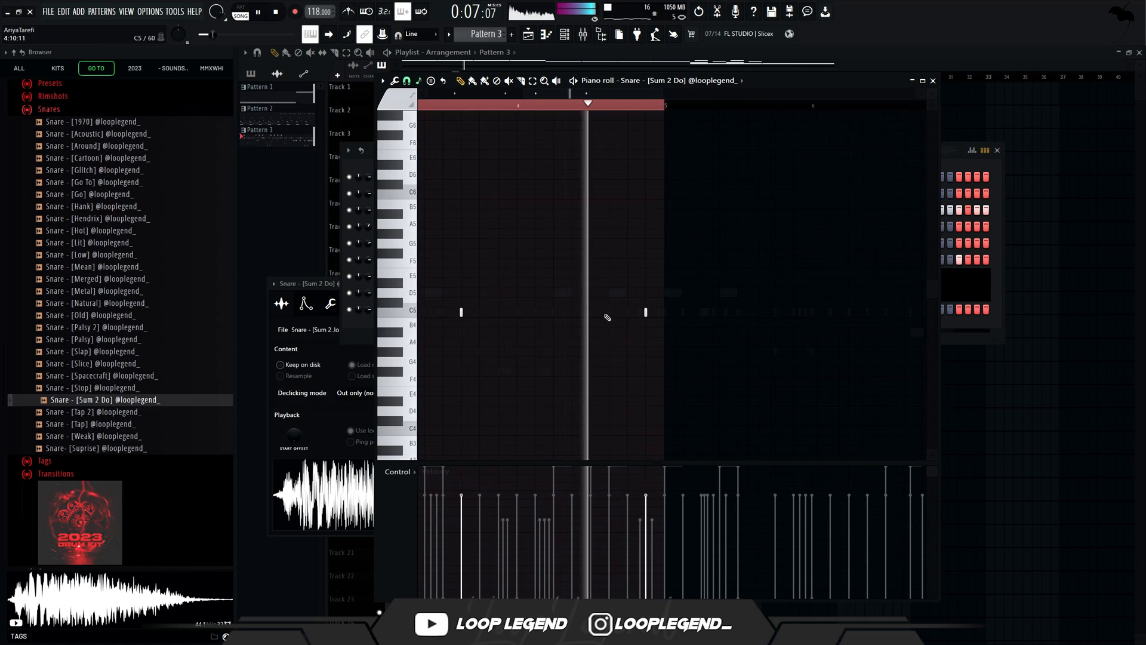
Add a quieter C5 snare hit on the eleventh sixteenth of bar 4 and duplicate the four bars into bars 5 to 8.
left_click(617, 313)
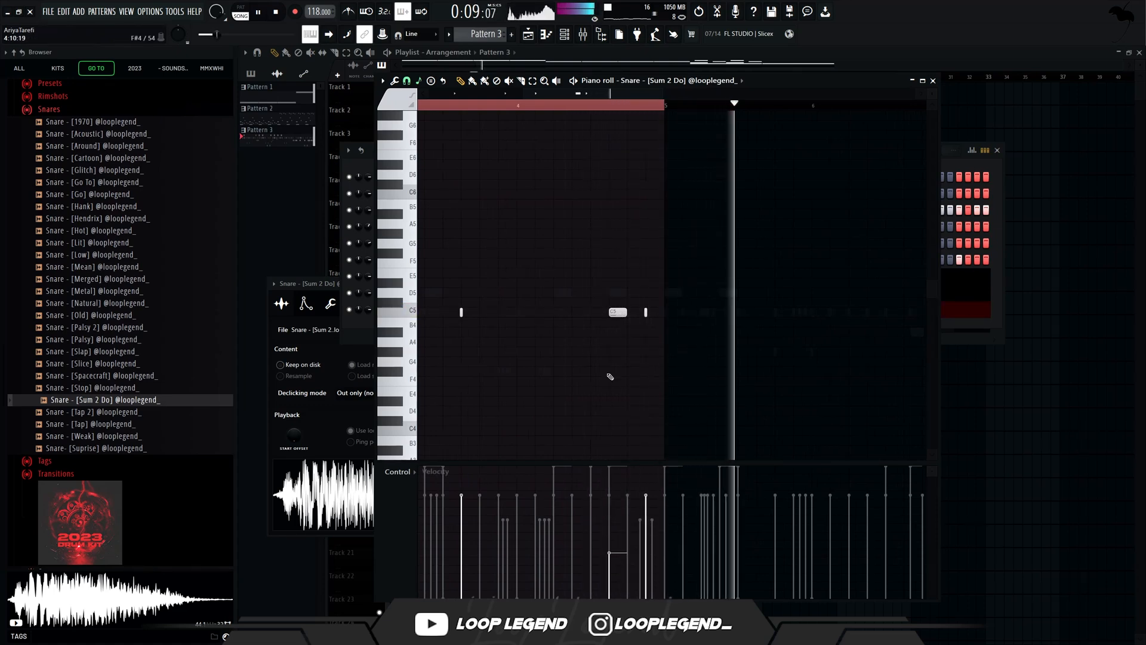
scroll(572, 113, "down", 4)
key("ctrl+b")
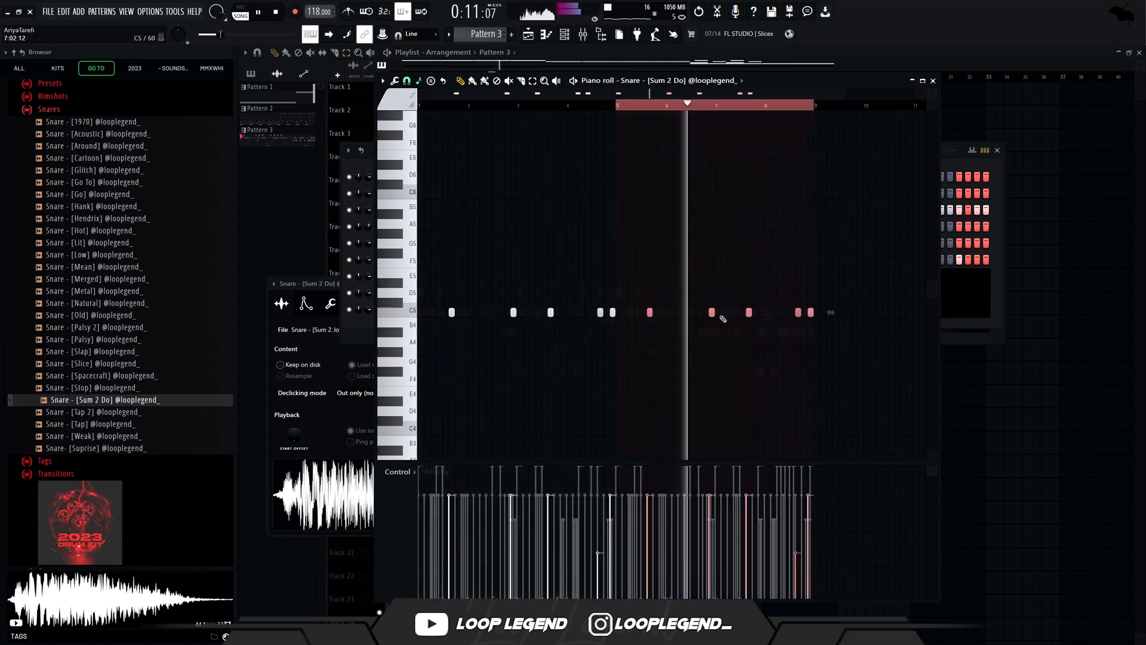
Delete a group of duplicated snare hits from the later bars of the snare pattern.
scroll(824, 257, "up", 3)
left_click_drag(843, 269, 669, 361)
key("Delete")
scroll(668, 358, "down", 1)
scroll(633, 351, "up", 2)
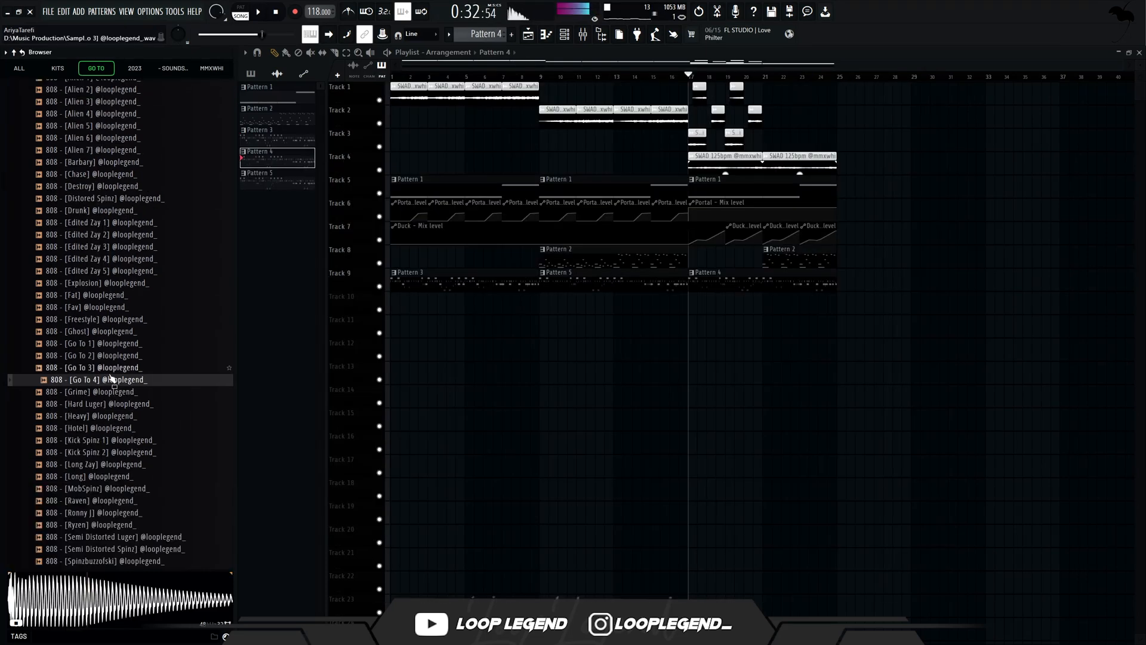
Load 808 - [Go To 3] into a new channel of Pattern 4 and open its piano roll.
double_click(120, 369)
key("F6")
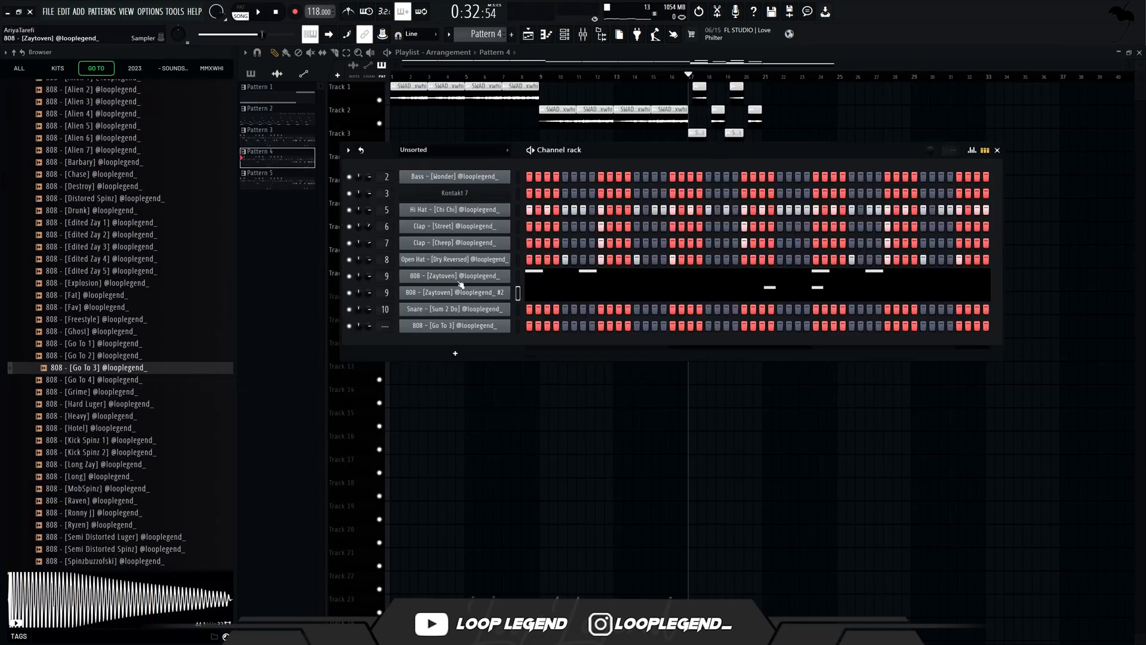
left_click(457, 278)
left_click(348, 155)
key("Escape")
left_click(482, 322)
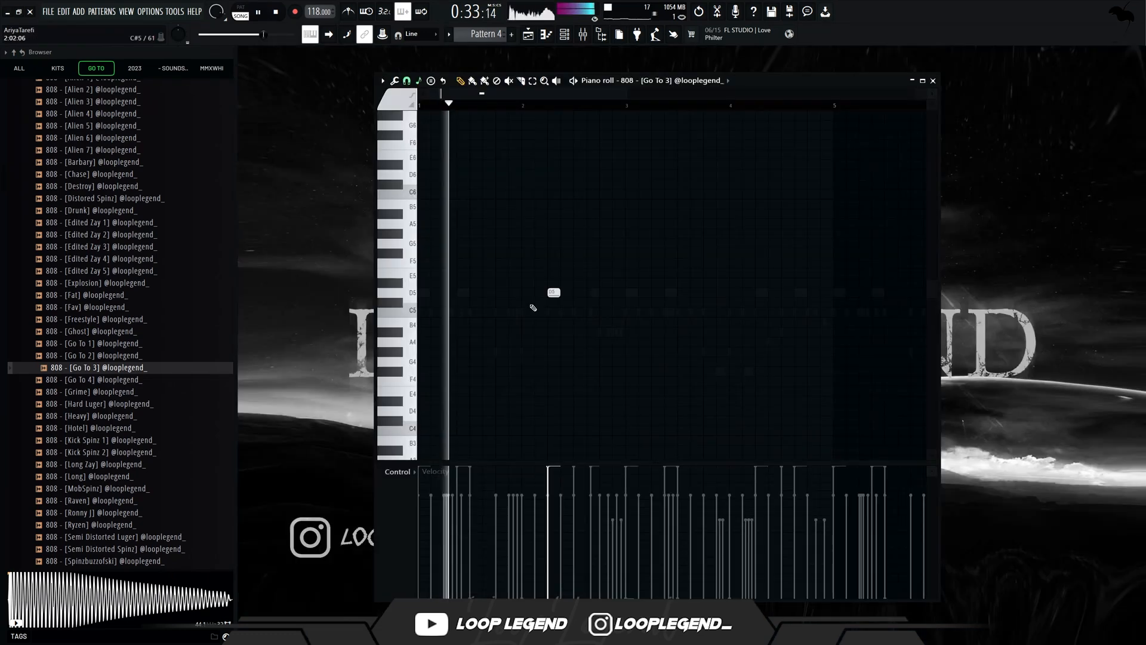
Write the 808 - [Go To 3] line with paired short D5 hits in bars 2 and 6, plus another D5 and a longer D4 in bar 6.
scroll(547, 304, "up", 2)
left_click_drag(599, 292, 527, 292)
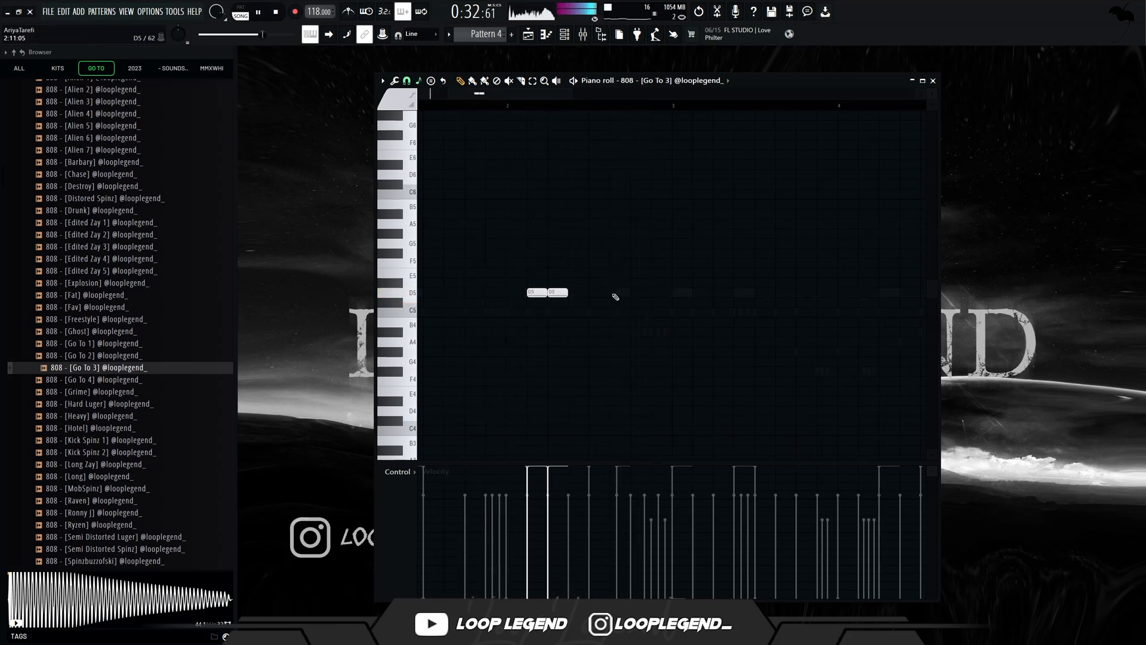
scroll(658, 309, "down", 1)
left_click(656, 293)
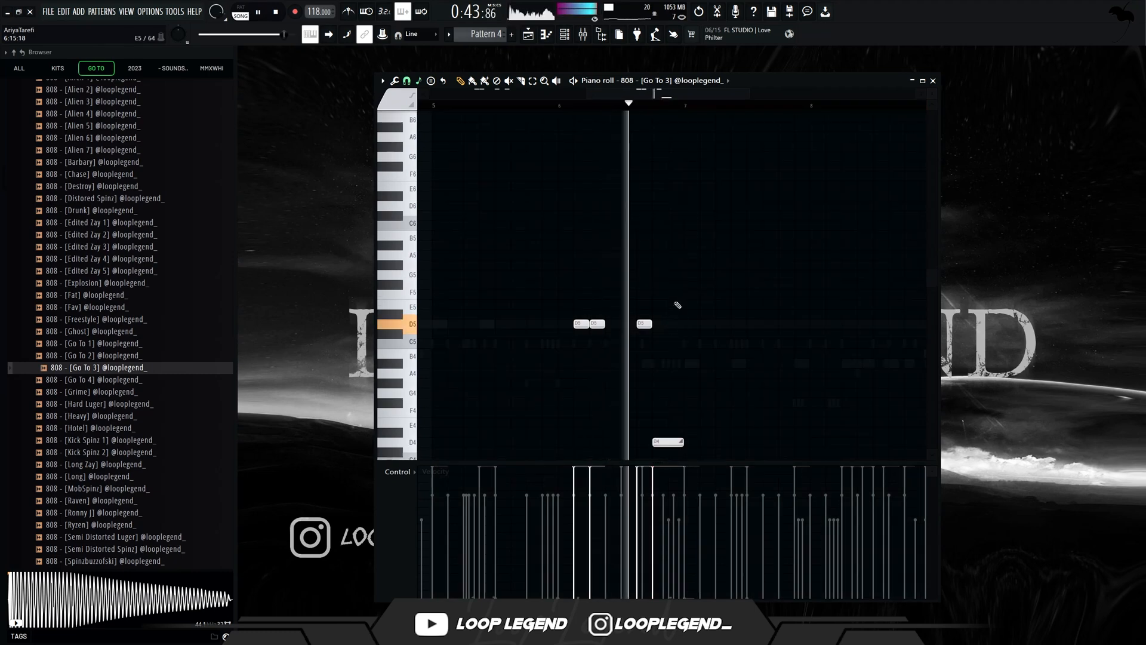
scroll(669, 439, "down", 5)
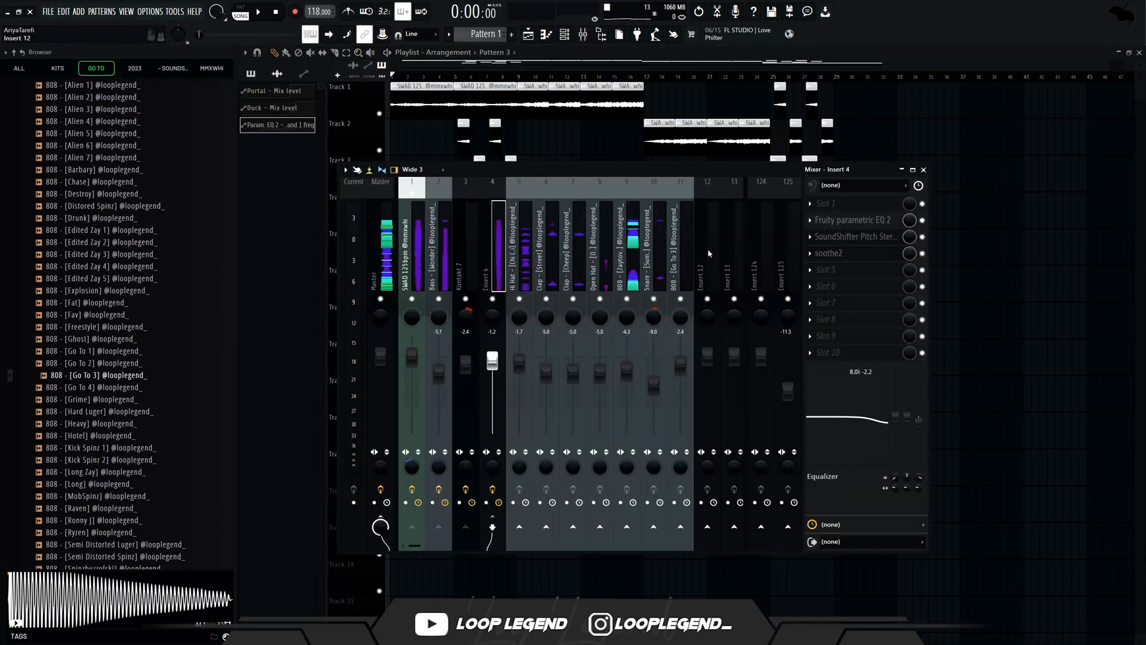
Dock mixer track Insert 12 beside the Master and route the drum tracks, hi-hat through 808 - [Go To 3], to it.
right_click(708, 248)
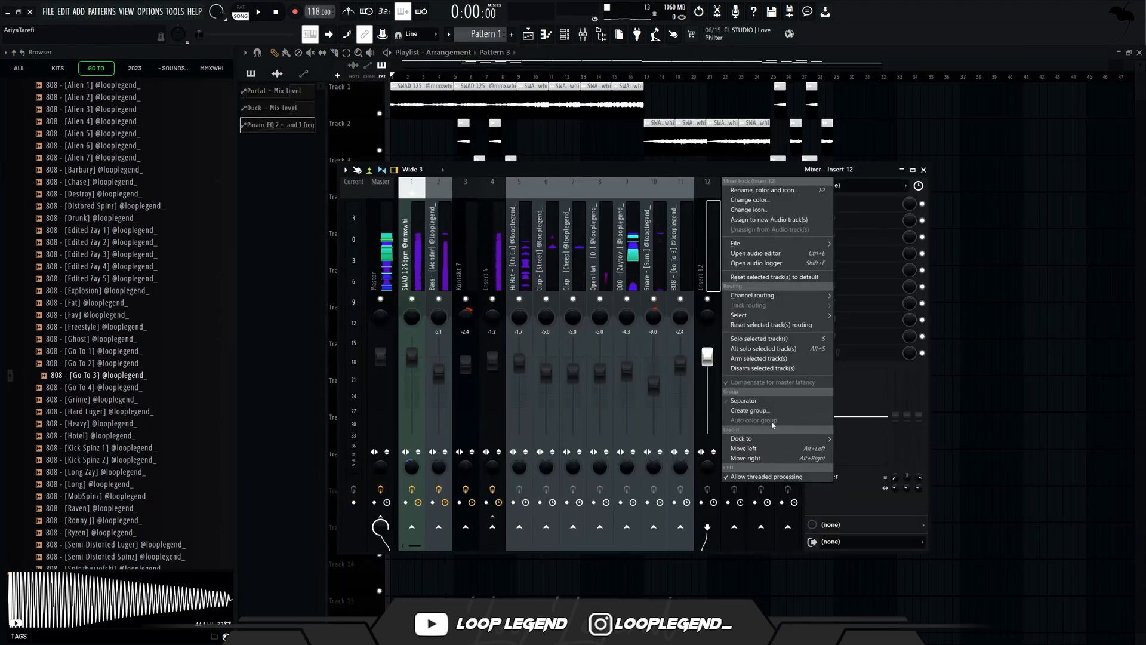
left_click(845, 441)
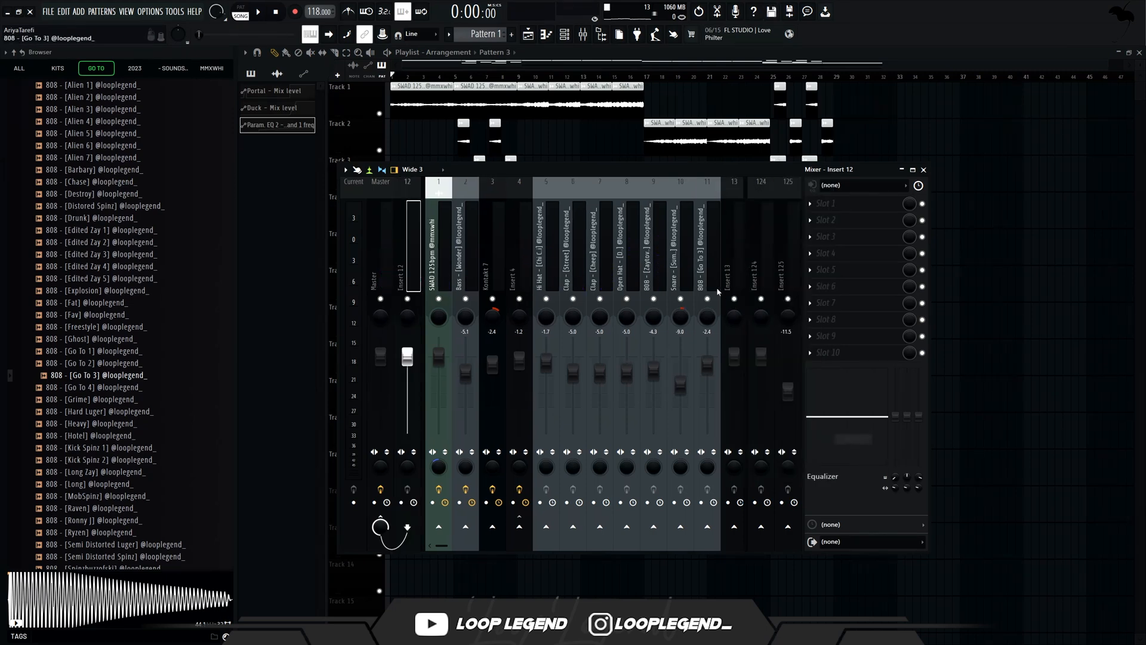
right_click(410, 540)
left_click(699, 266)
left_click_drag(705, 264, 554, 282)
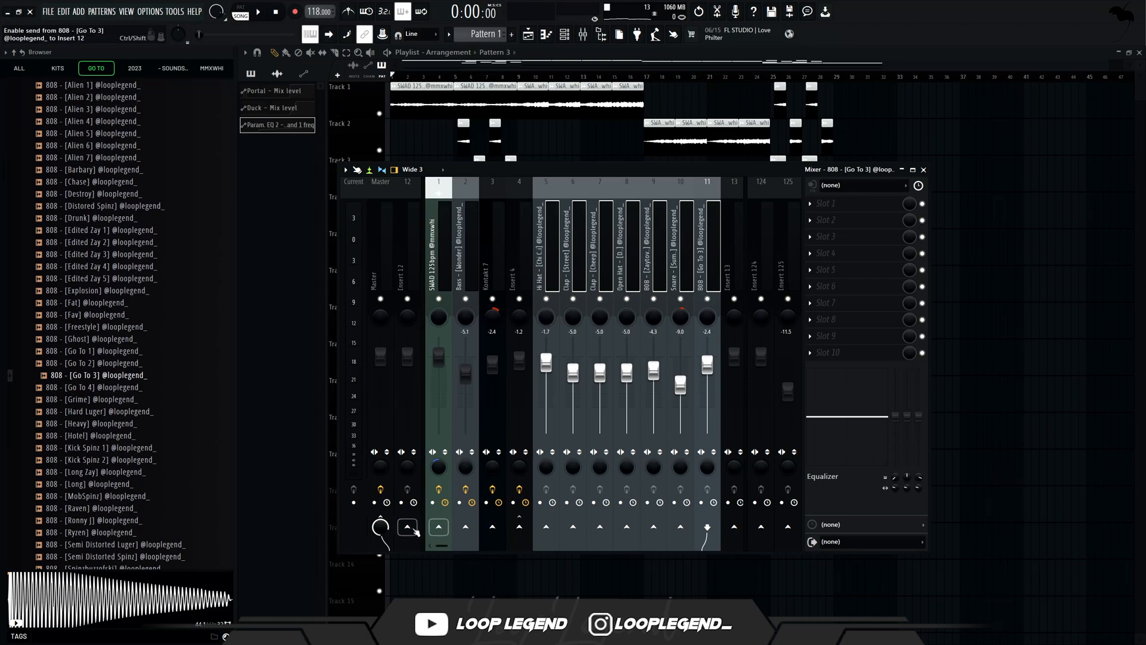
Load Fruity Love Philter into slot 3 of Insert 12 and create an automation clip for its filter 1 cutoff frequency.
left_click(406, 234)
left_click(824, 236)
left_click(420, 272)
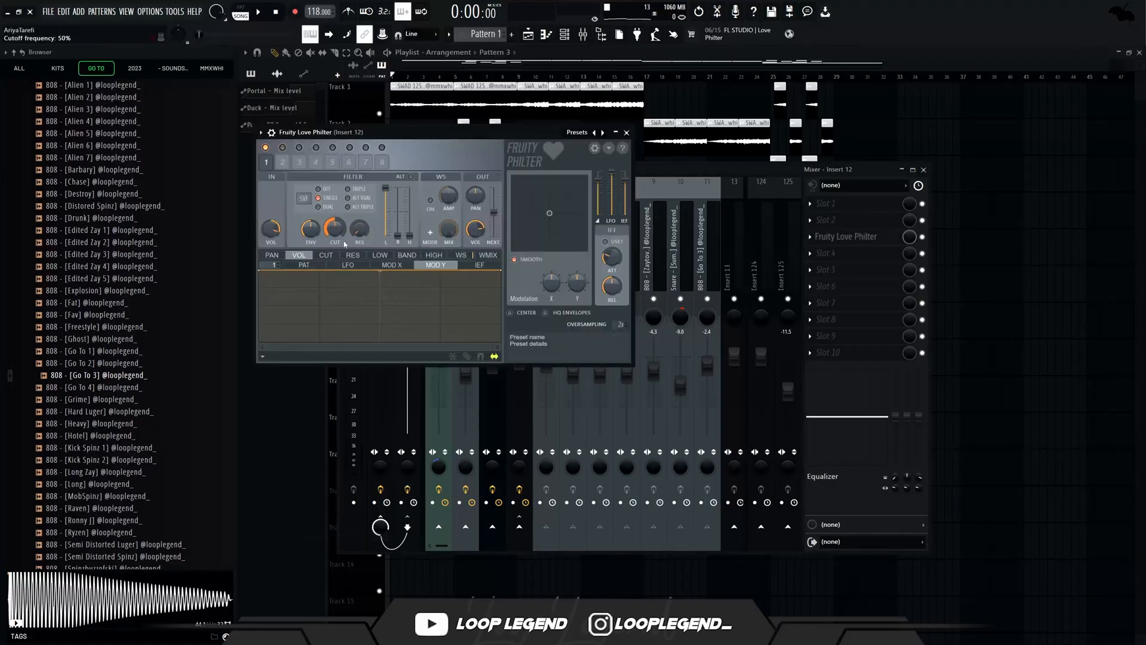
right_click(338, 238)
left_click(358, 297)
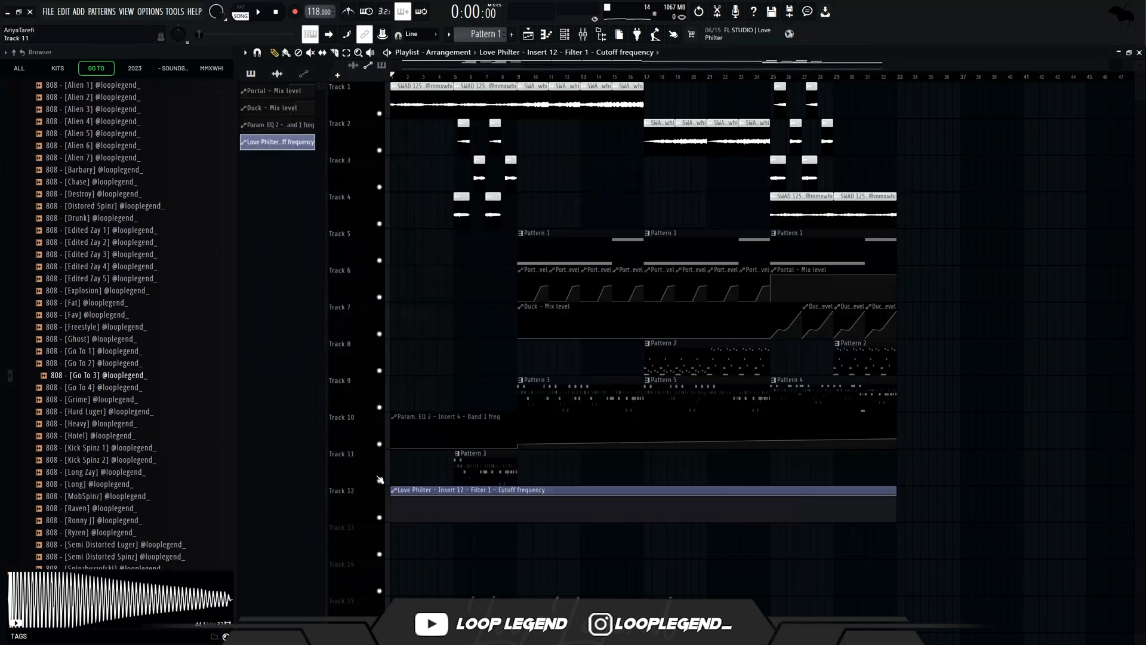
Shape the Love Philter cutoff automation to stay low through the intro, rise slightly to about 12% and jump up at bar 9.
left_click_drag(454, 496, 453, 521)
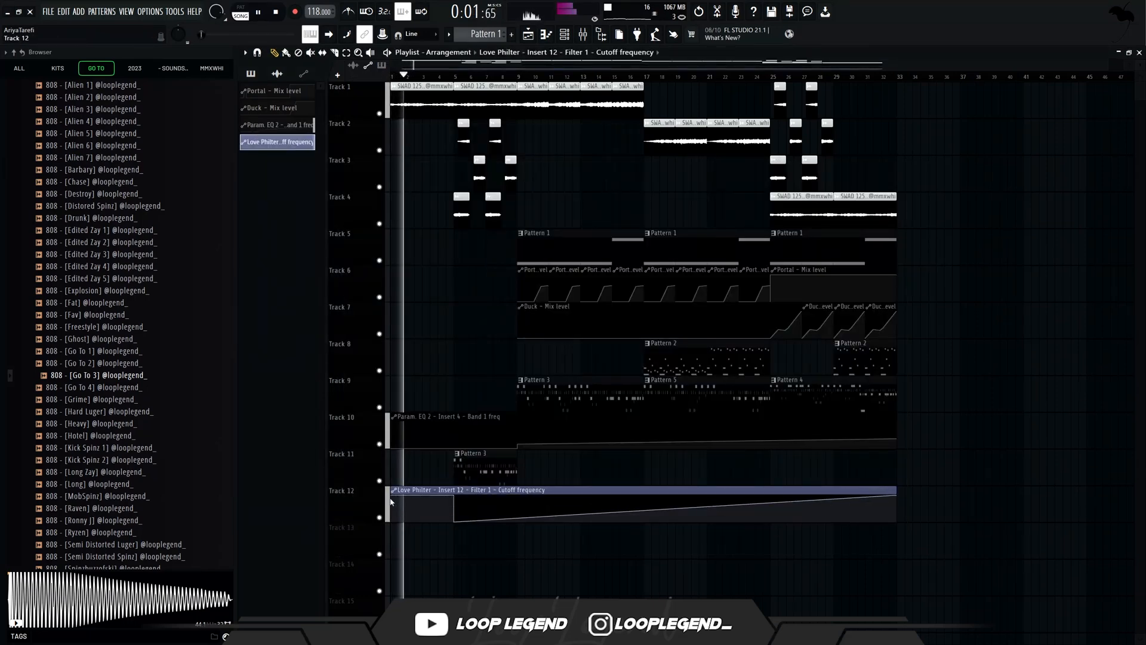
scroll(452, 498, "up", 2)
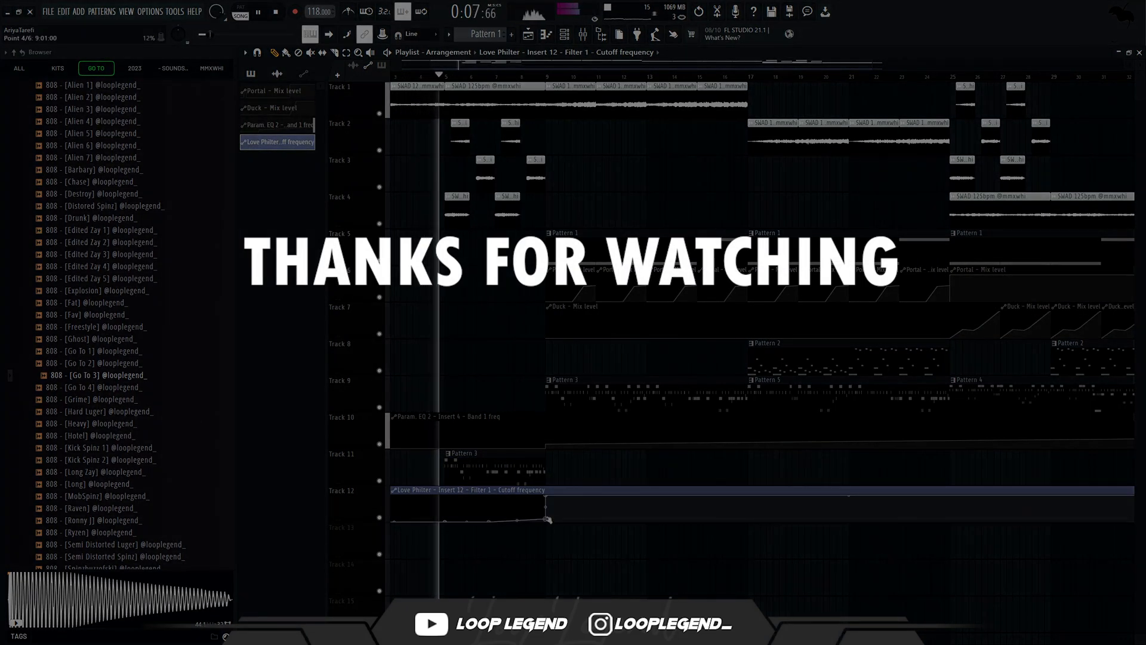
scroll(398, 559, "up", 3)
left_click_drag(476, 574, 588, 589)
scroll(544, 575, "up", 2)
left_click_drag(526, 573, 560, 585)
scroll(515, 598, "down", 3)
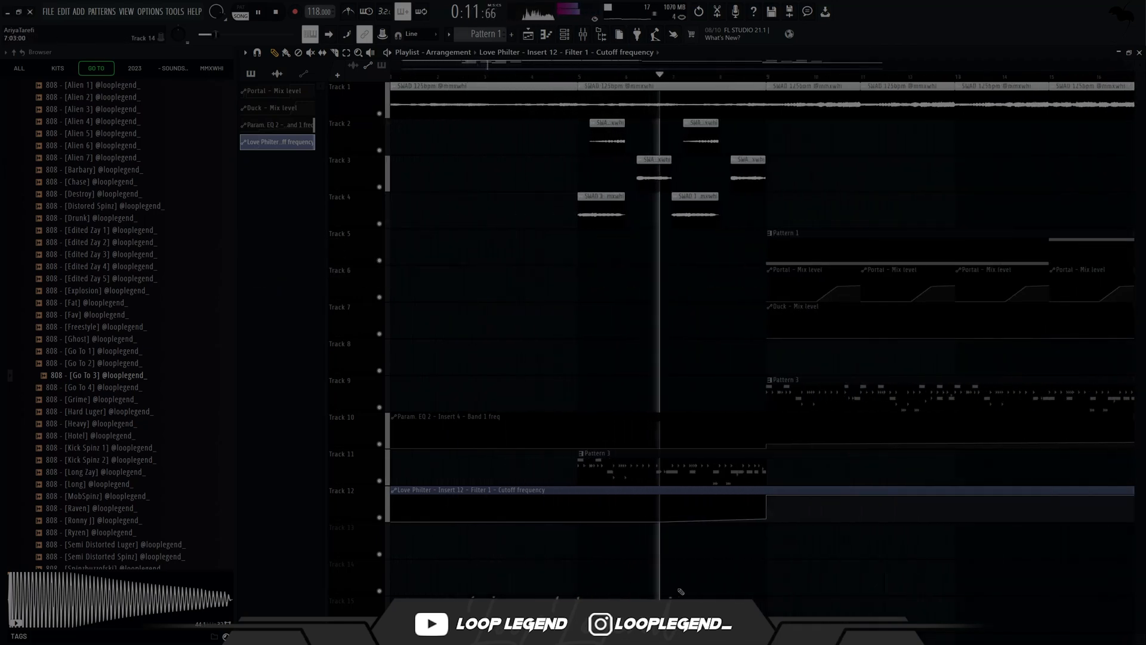
scroll(598, 575, "down", 2)
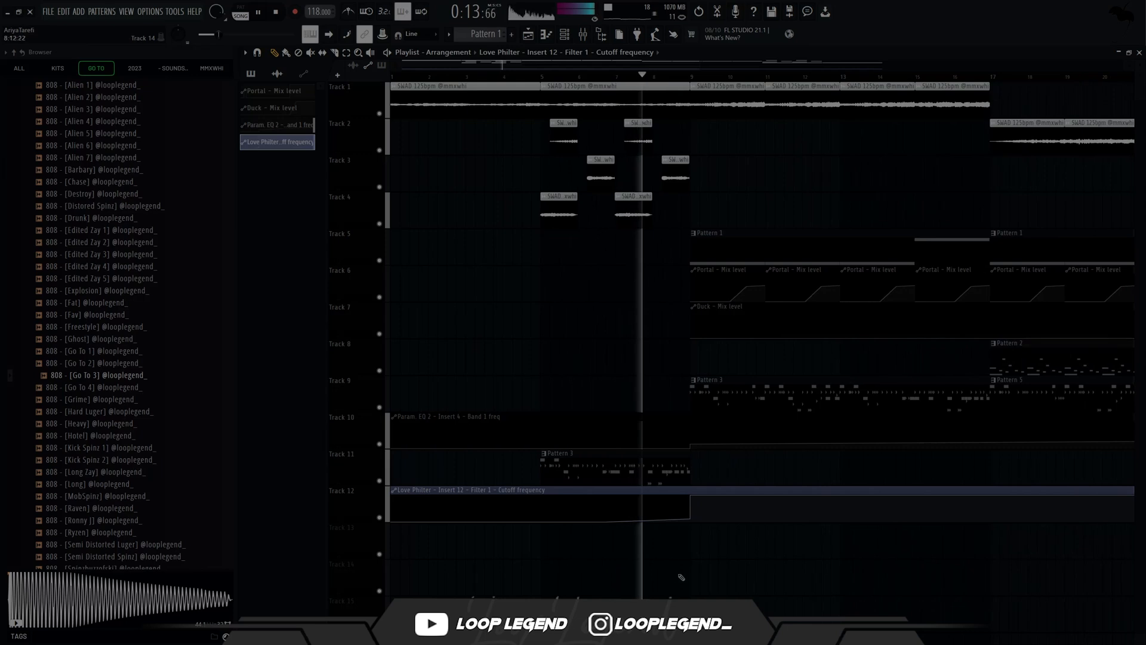
scroll(598, 575, "down", 2)
left_click_drag(657, 525, 604, 592)
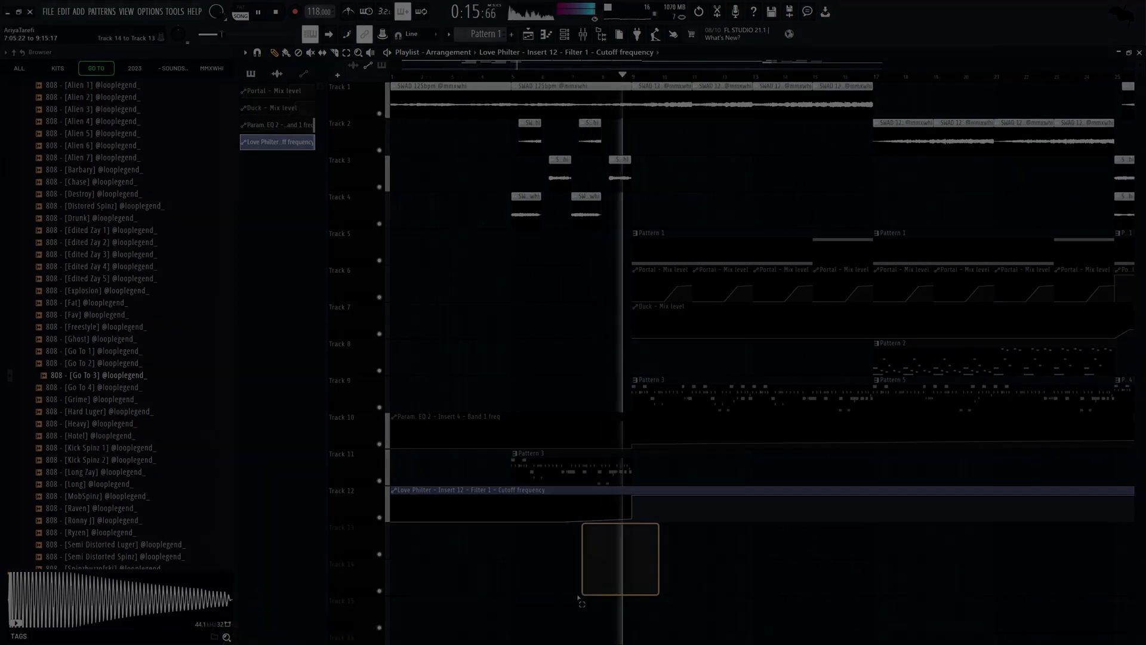